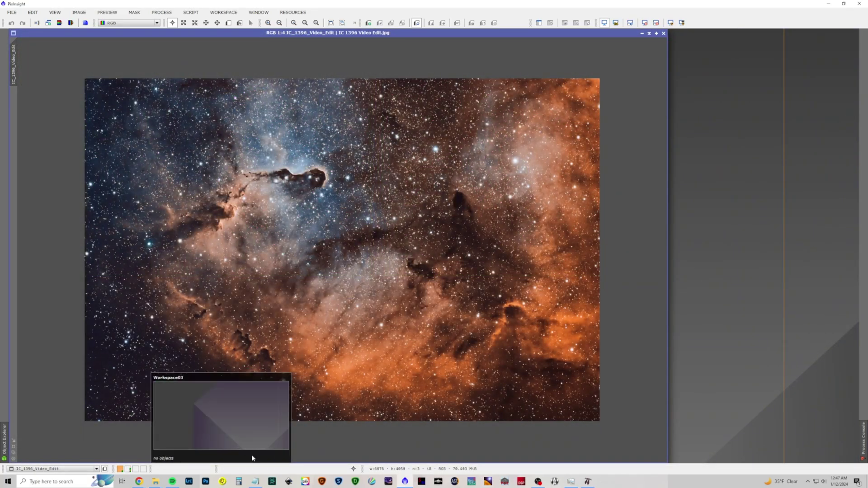
- Switch to the second workspace and run the ImageSolver script to plate-solve the L-eXtreme master light
{"action": "left_click", "coordinate": [128, 470]}
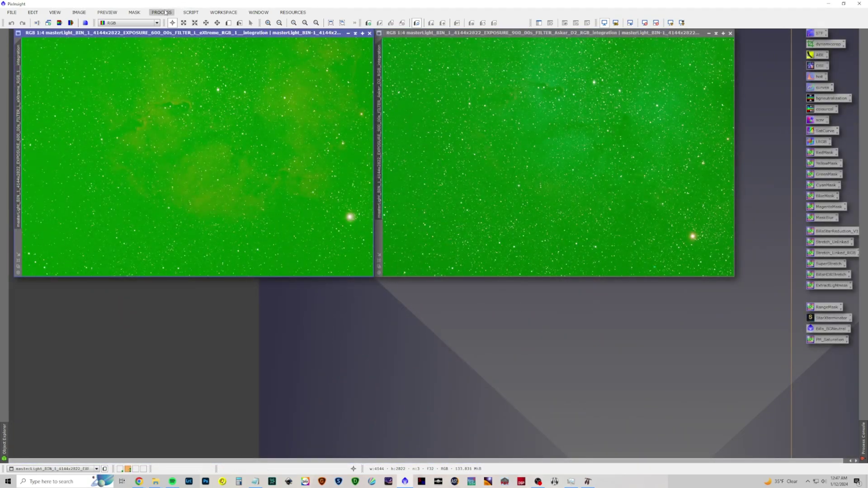
{"action": "left_click", "coordinate": [194, 13]}
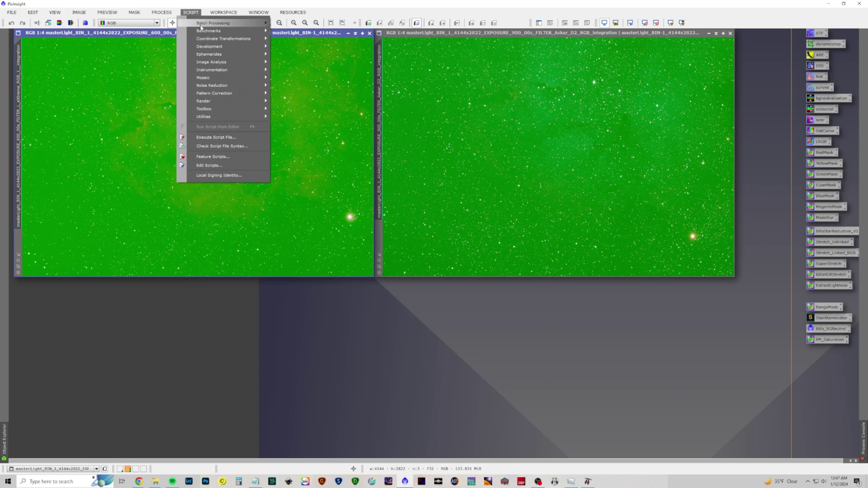
{"action": "mouse_move", "coordinate": [213, 71]}
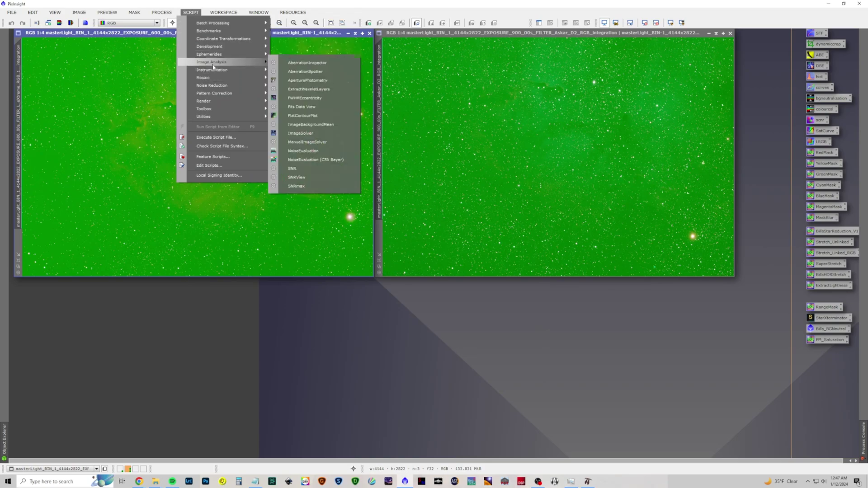
{"action": "left_click", "coordinate": [299, 133]}
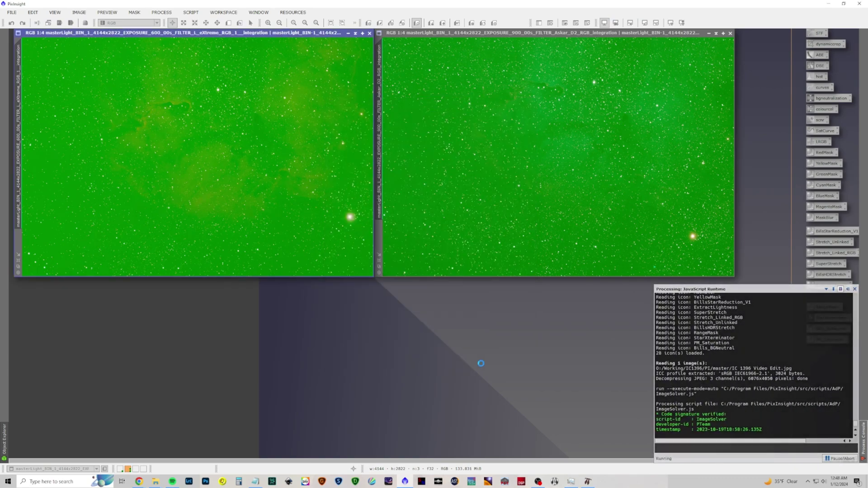
{"action": "left_click", "coordinate": [482, 363]}
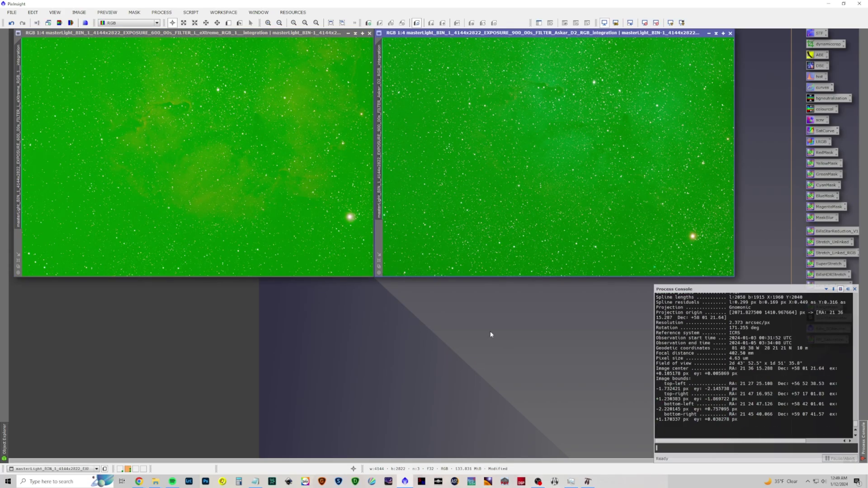
- Set up SpectrophotometricColorCalibration with the Sony CMOS UVIRcut / Opt. L-eXtreme variants as the red, green and blue filters
{"action": "left_click", "coordinate": [184, 14]}
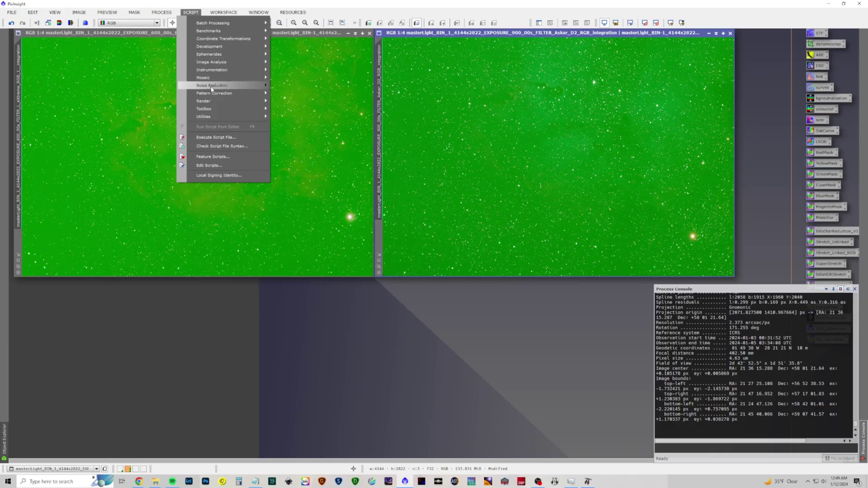
{"action": "mouse_move", "coordinate": [167, 13]}
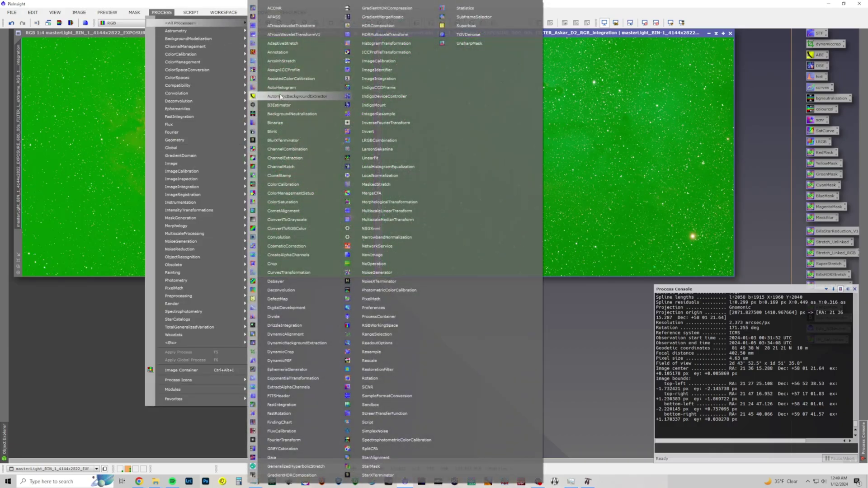
{"action": "left_click", "coordinate": [370, 440]}
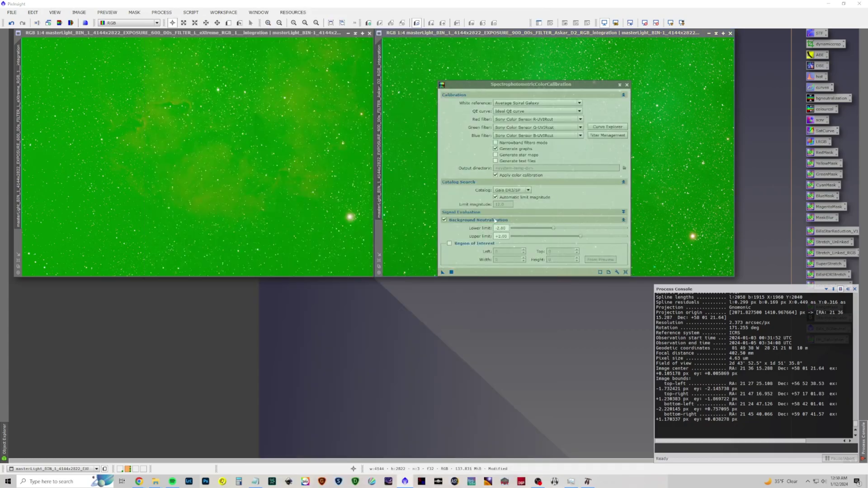
{"action": "left_click", "coordinate": [538, 119]}
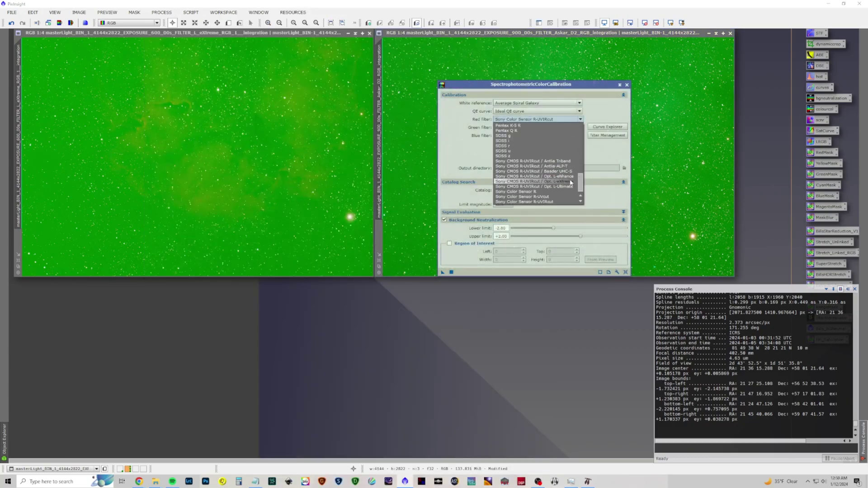
{"action": "left_click", "coordinate": [571, 182]}
{"action": "left_click", "coordinate": [581, 127]}
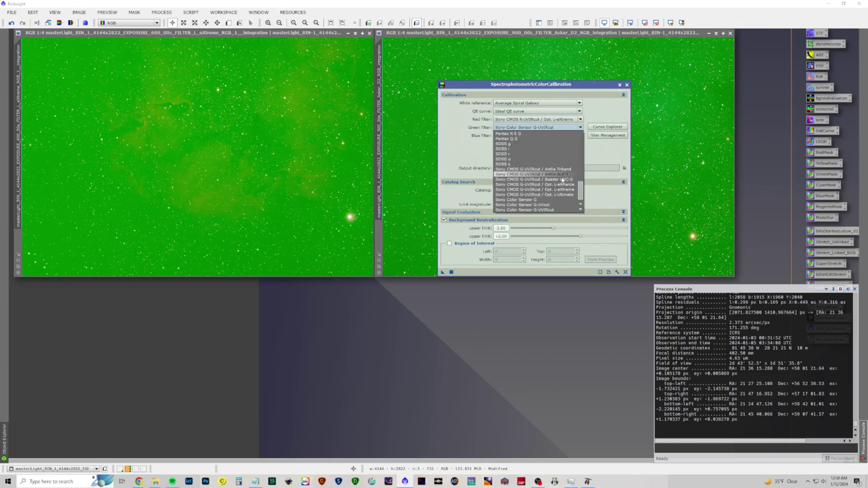
{"action": "left_click", "coordinate": [562, 189]}
{"action": "left_click", "coordinate": [580, 135]}
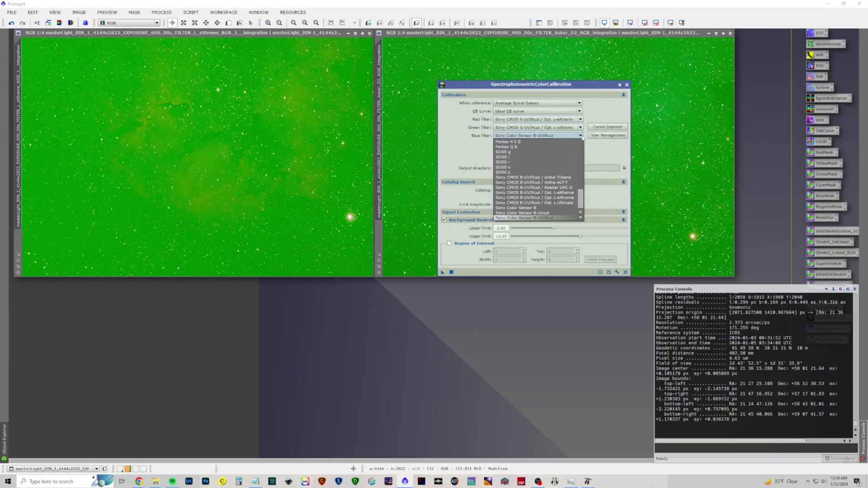
{"action": "left_click", "coordinate": [563, 198]}
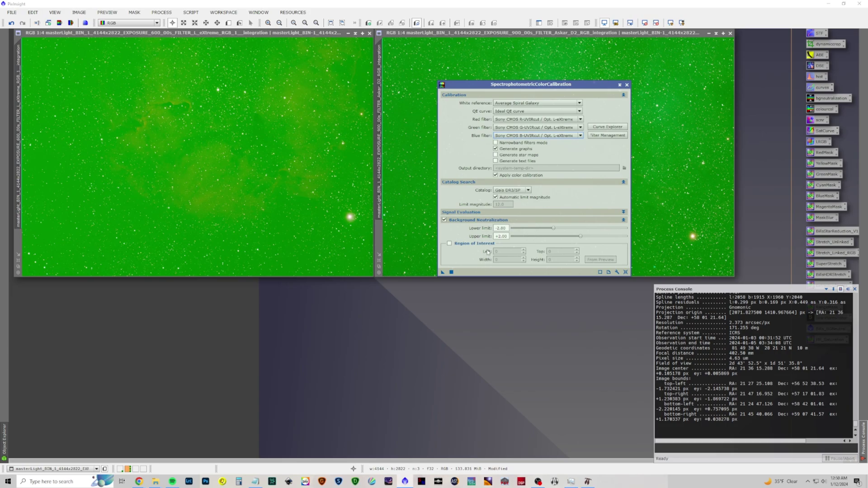
- Apply the color calibration to the L-eXtreme image and auto-stretch the screen display of both masters
{"action": "left_click_drag", "start_coordinate": [443, 272], "coordinate": [286, 196]}
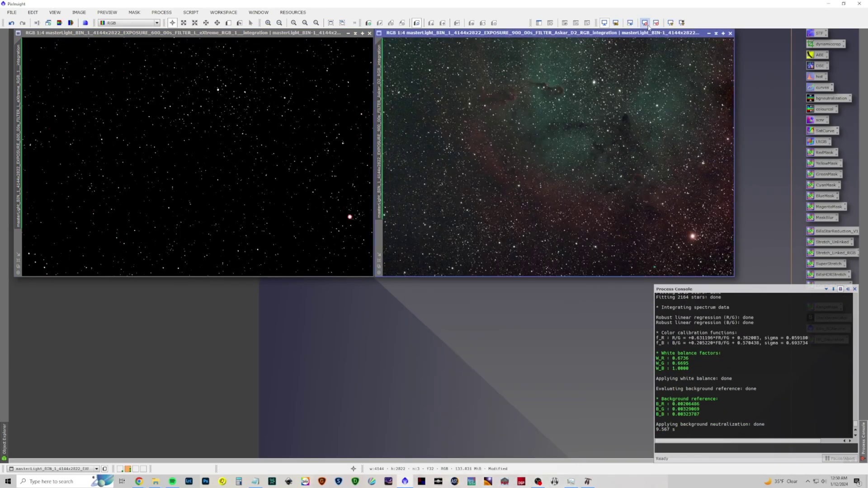
{"action": "left_click", "coordinate": [646, 22]}
{"action": "left_click", "coordinate": [670, 23]}
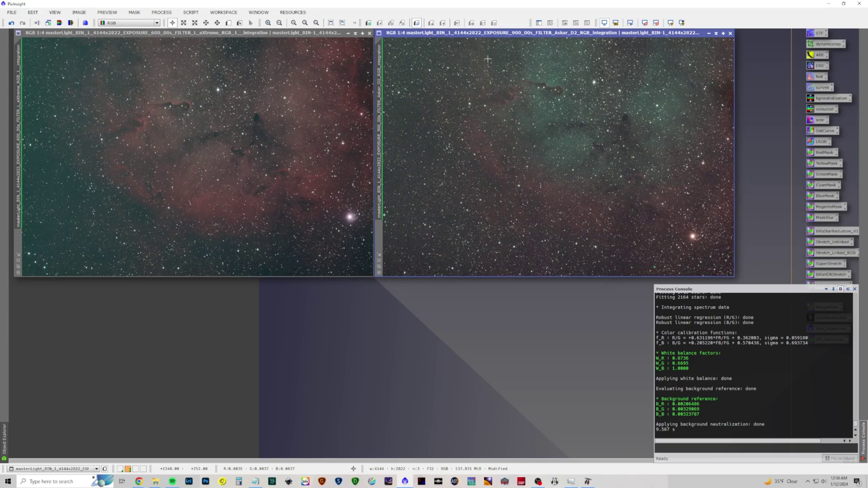
- Register the Askar D2 master with StarAlignment, using the L-eXtreme image as the reference view
{"action": "left_click", "coordinate": [170, 13]}
{"action": "mouse_move", "coordinate": [178, 23]}
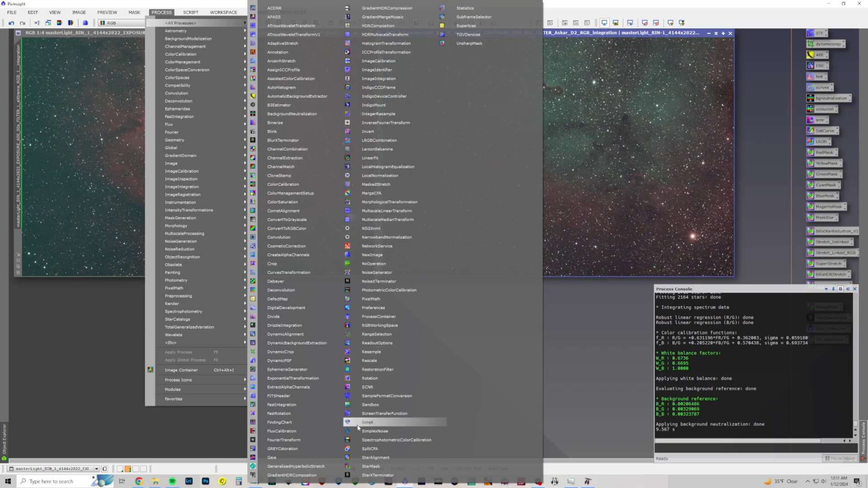
{"action": "left_click", "coordinate": [376, 458]}
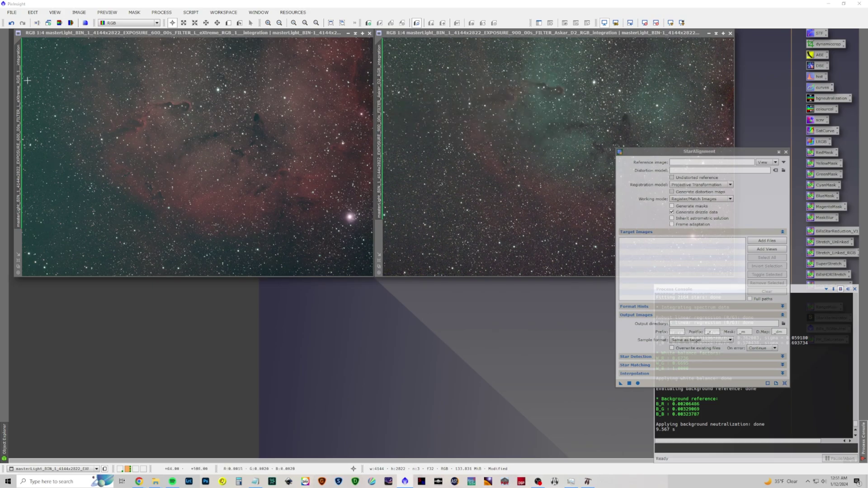
{"action": "left_click_drag", "start_coordinate": [18, 82], "coordinate": [669, 165]}
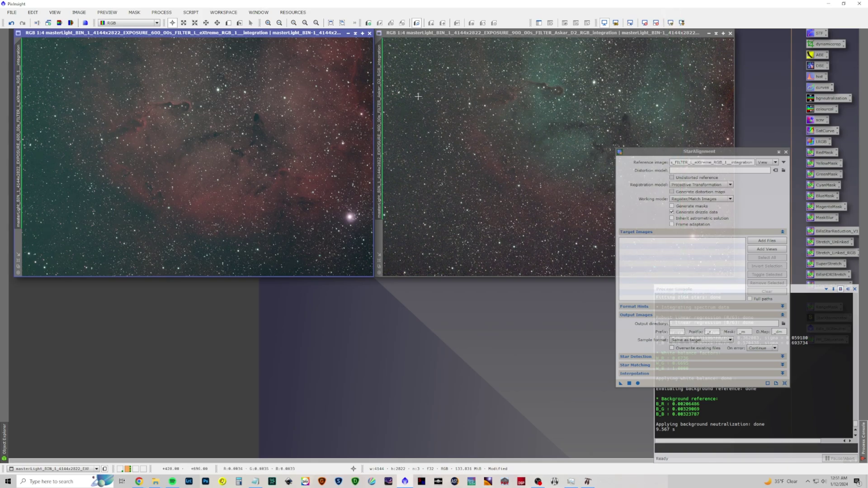
{"action": "left_click_drag", "start_coordinate": [380, 83], "coordinate": [637, 245]}
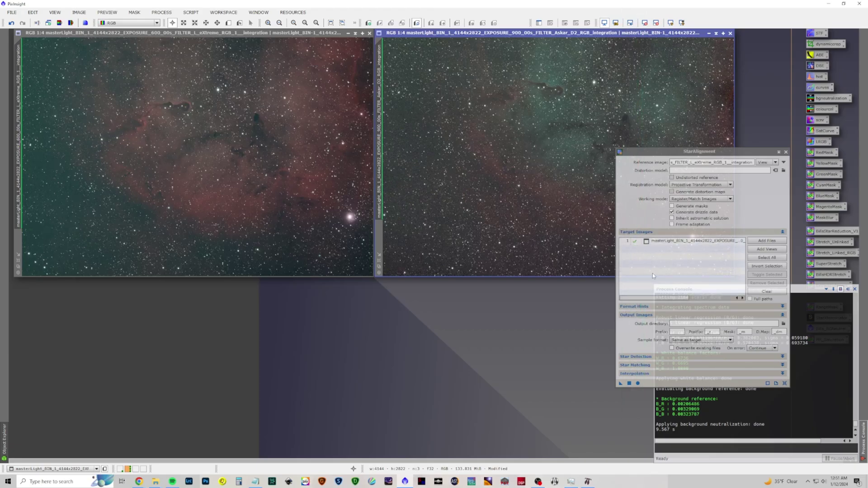
{"action": "left_click", "coordinate": [638, 383]}
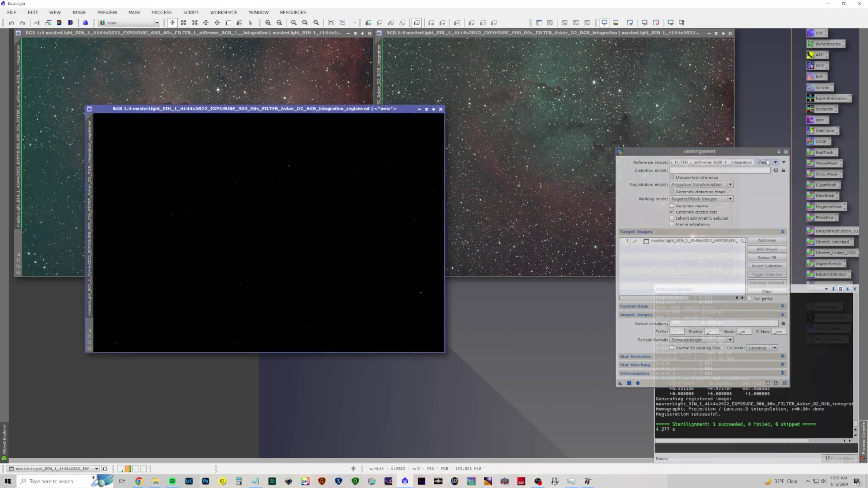
{"action": "left_click", "coordinate": [786, 152]}
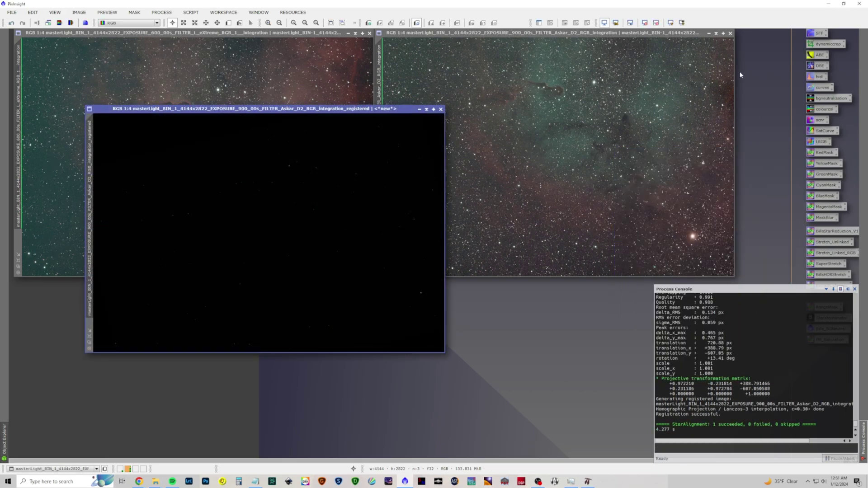
- Minimize the original Askar D2 image, place the registered copy beside the L-eXtreme image and auto-stretch its display
{"action": "left_click", "coordinate": [709, 33]}
{"action": "left_click_drag", "start_coordinate": [631, 157], "coordinate": [79, 452]}
{"action": "left_click_drag", "start_coordinate": [252, 112], "coordinate": [542, 37]}
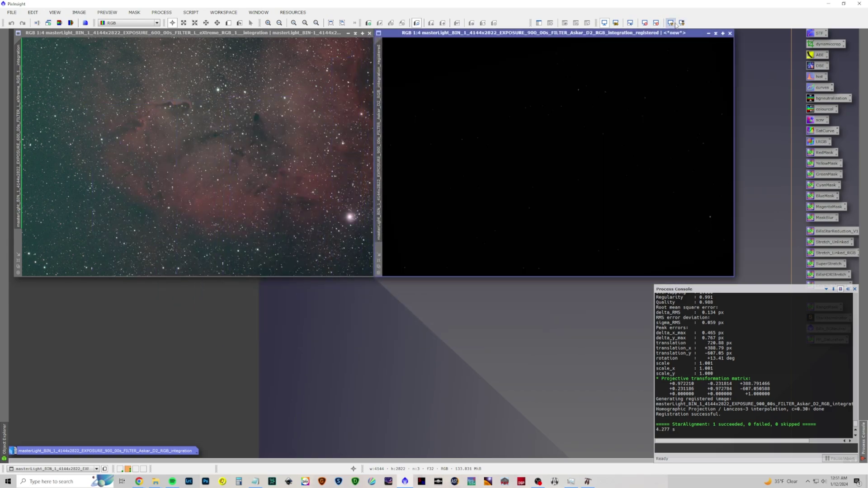
{"action": "left_click", "coordinate": [671, 23]}
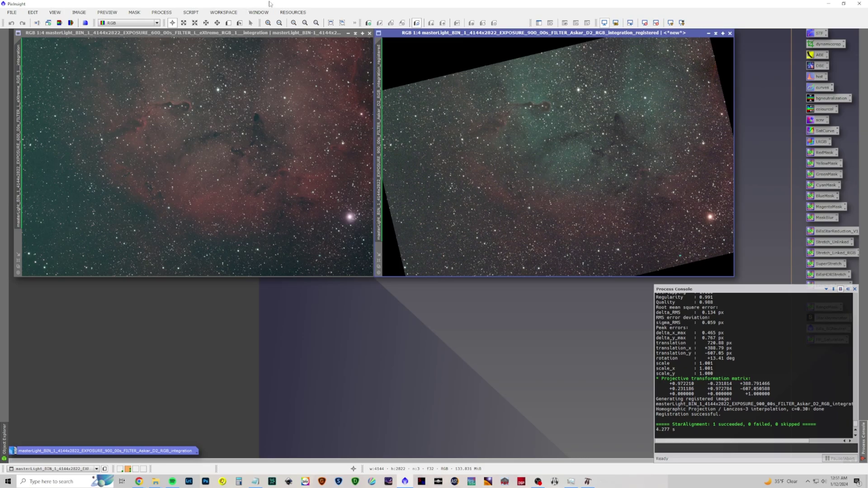
- Draw a DynamicCrop region of about 3176 × 2040 px on the registered image, excluding its black borders
{"action": "left_click", "coordinate": [162, 13]}
{"action": "mouse_move", "coordinate": [171, 22]}
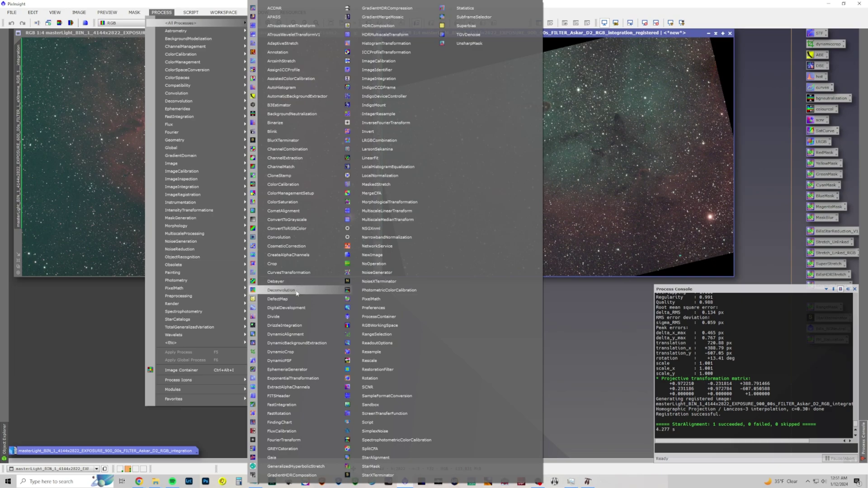
{"action": "left_click", "coordinate": [294, 351]}
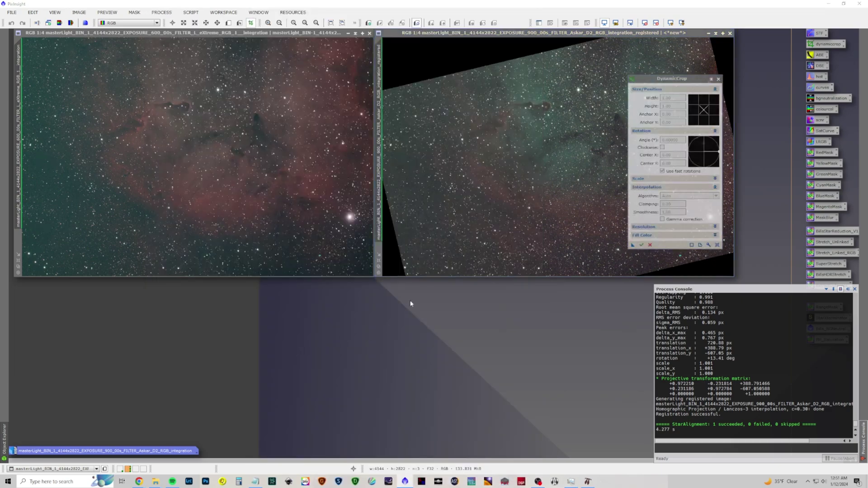
{"action": "left_click_drag", "start_coordinate": [674, 84], "coordinate": [780, 87]}
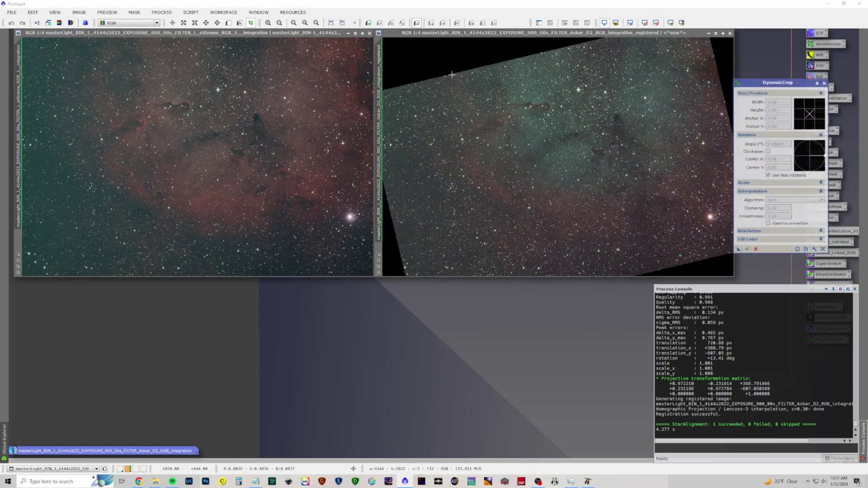
{"action": "left_click_drag", "start_coordinate": [449, 74], "coordinate": [719, 248]}
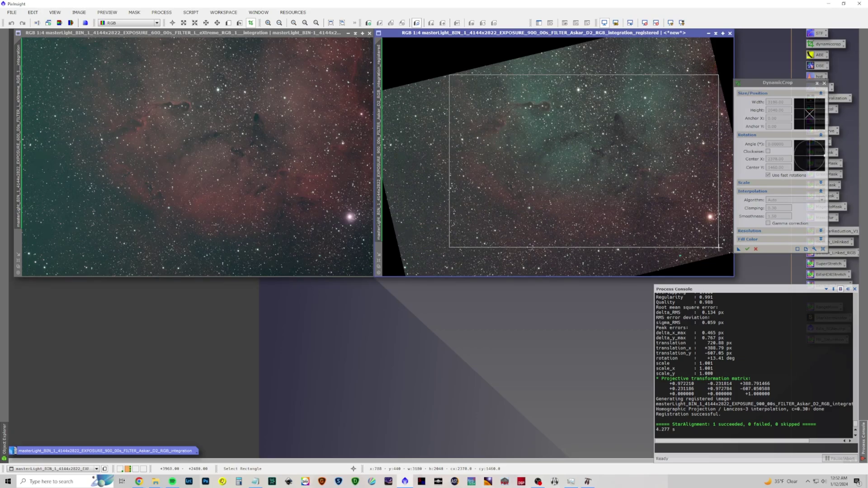
{"action": "left_click_drag", "start_coordinate": [719, 248], "coordinate": [719, 249]}
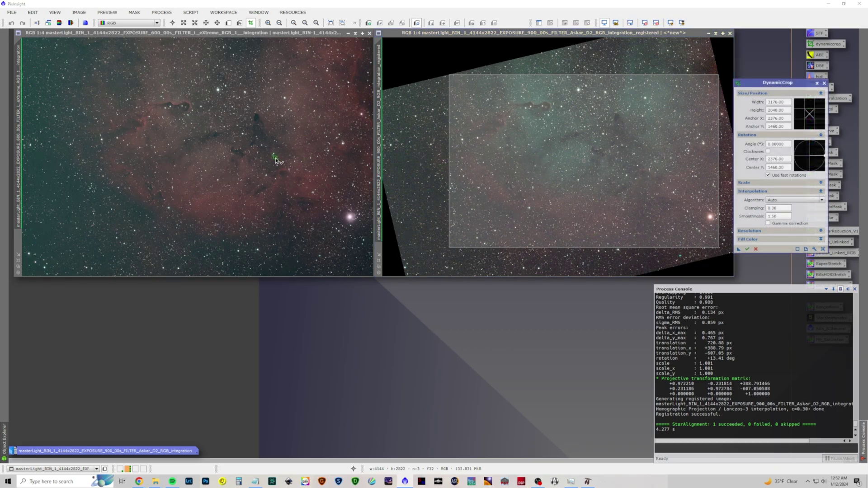
- Apply the crop to both the L-eXtreme and the registered Askar D2 image, accepting deletion of the astrometric solution
{"action": "left_click_drag", "start_coordinate": [275, 159], "coordinate": [276, 159]}
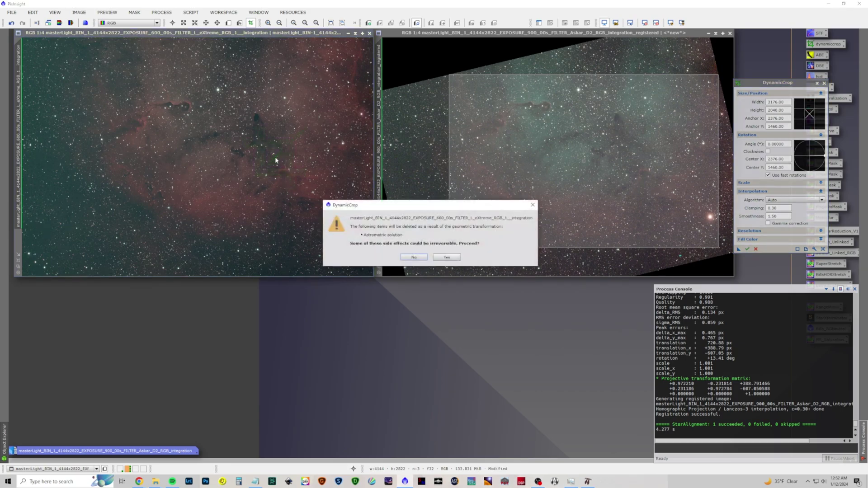
{"action": "left_click", "coordinate": [446, 257]}
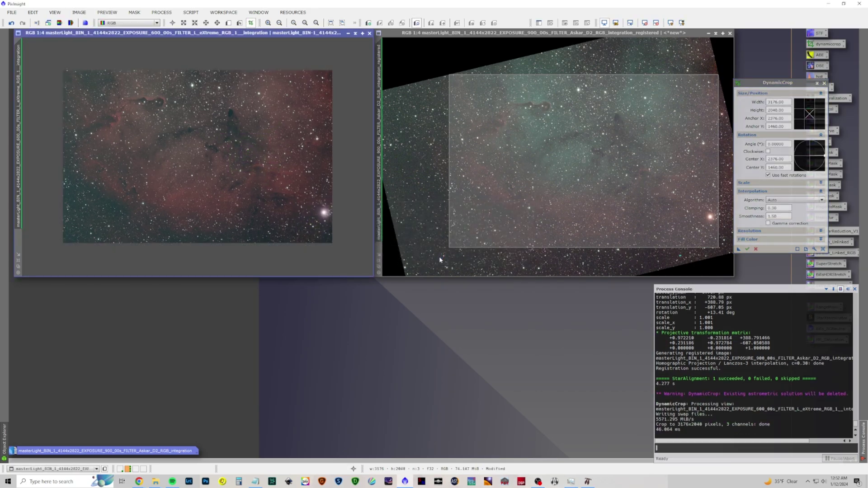
{"action": "left_click", "coordinate": [747, 249]}
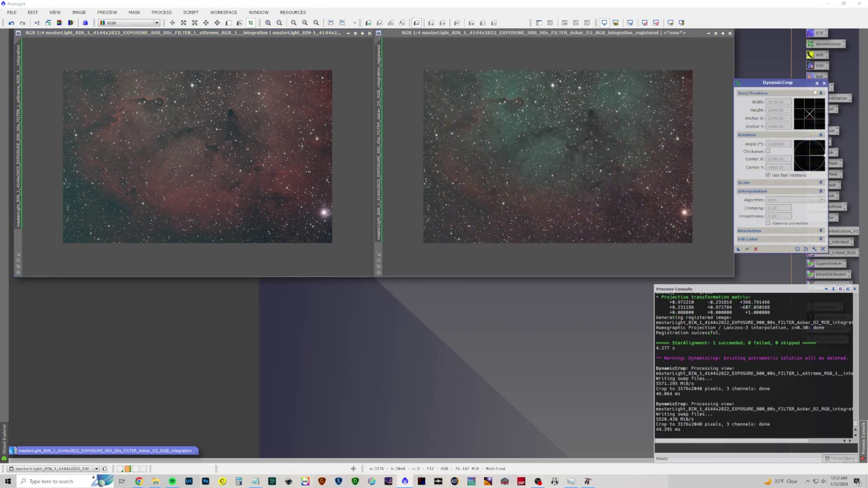
{"action": "left_click", "coordinate": [825, 83]}
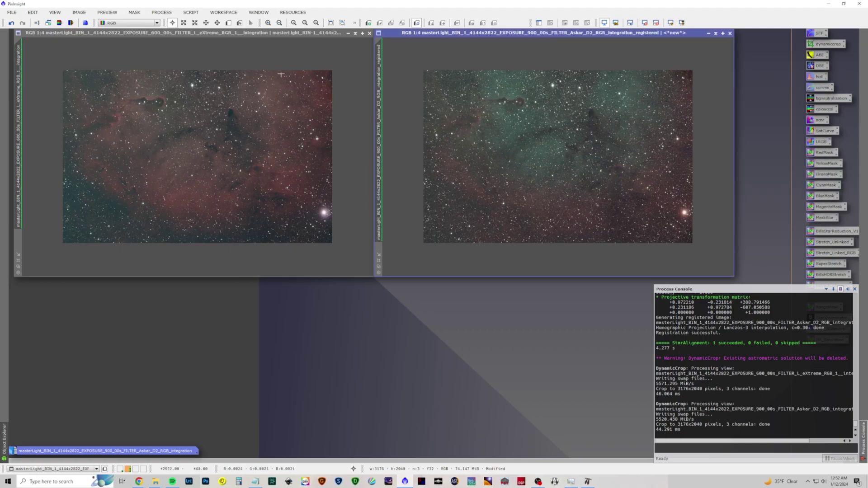
- Extract the RGB channels of the L-eXtreme image and close the extracted blue channel image
{"action": "left_click", "coordinate": [251, 39]}
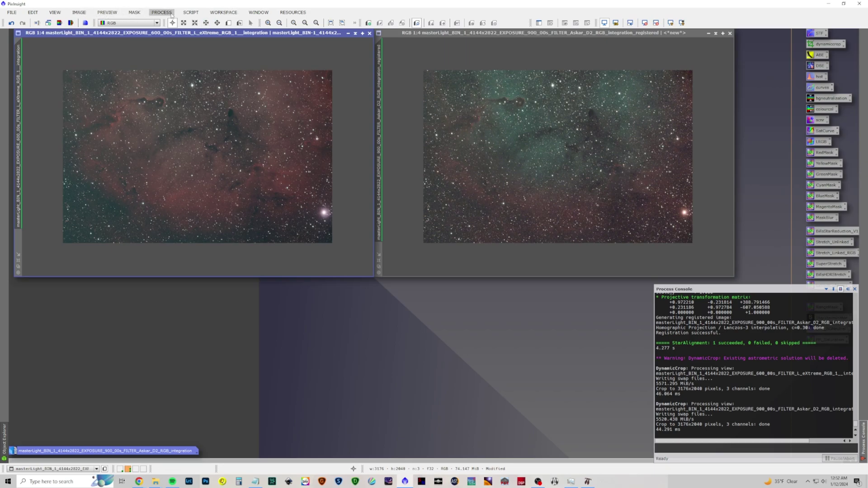
{"action": "left_click", "coordinate": [71, 23]}
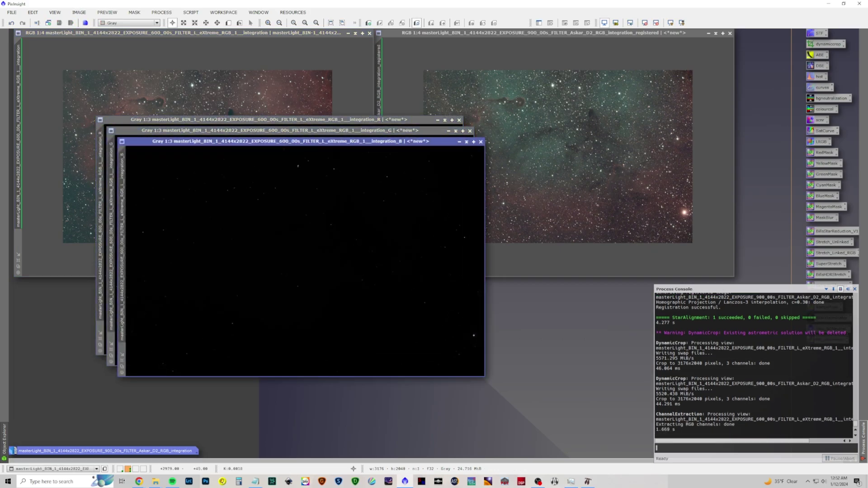
{"action": "left_click", "coordinate": [481, 142]}
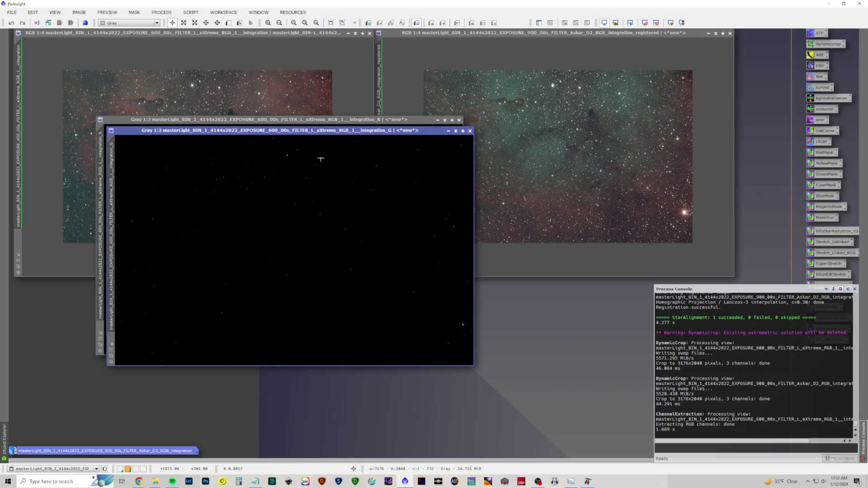
- Rename the extracted L-eXtreme green channel image as L_Oiii and its red channel image as Ha
{"action": "double_click", "coordinate": [112, 176]}
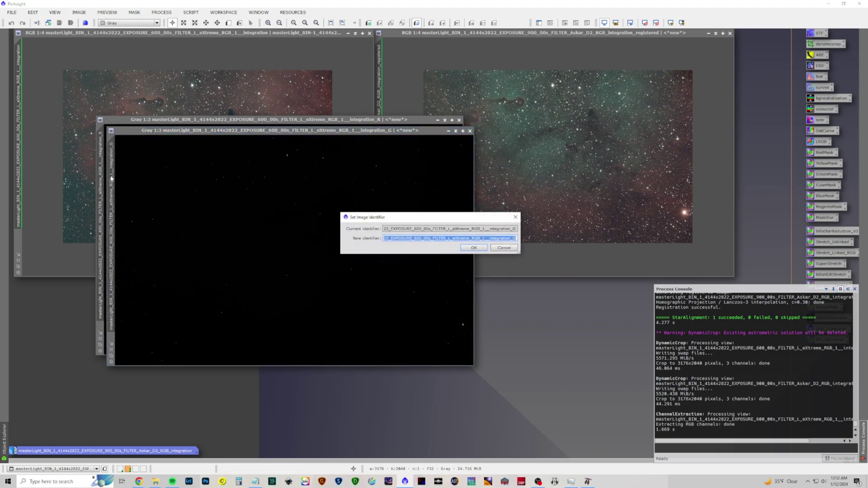
{"action": "type", "text": "L"}
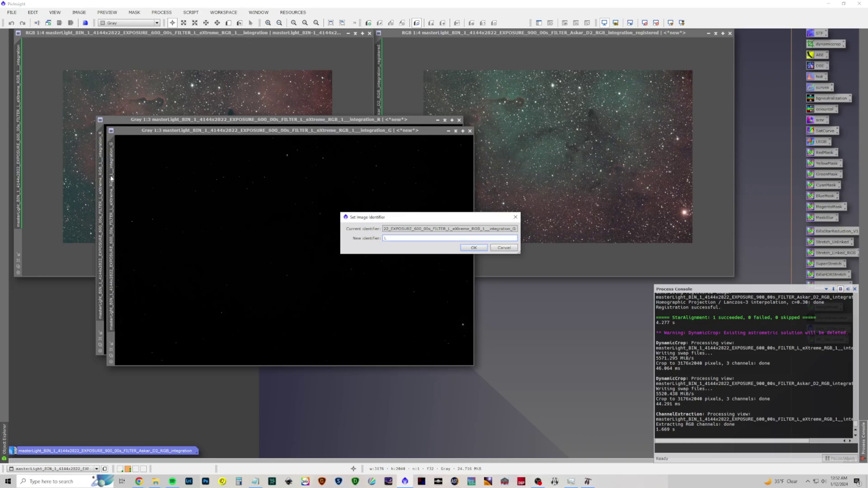
{"action": "type", "text": "_OIII"}
{"action": "key", "text": "Return"}
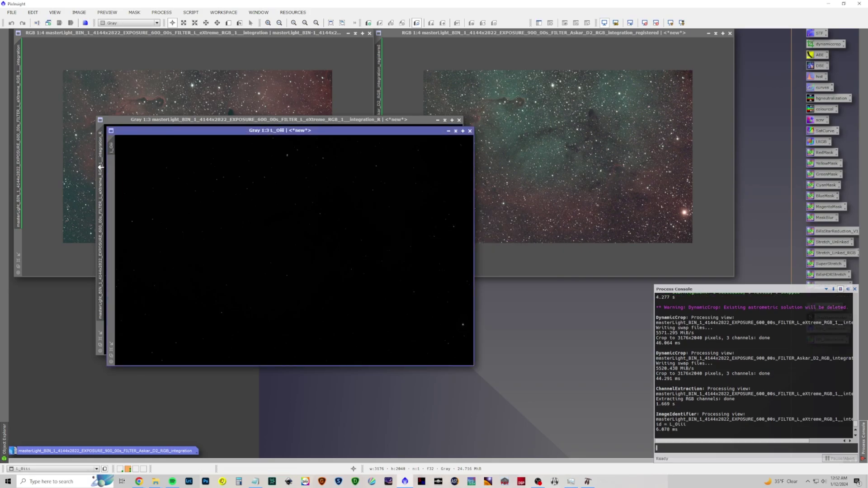
{"action": "double_click", "coordinate": [100, 169]}
{"action": "type", "text": "H"}
{"action": "key", "text": "Return"}
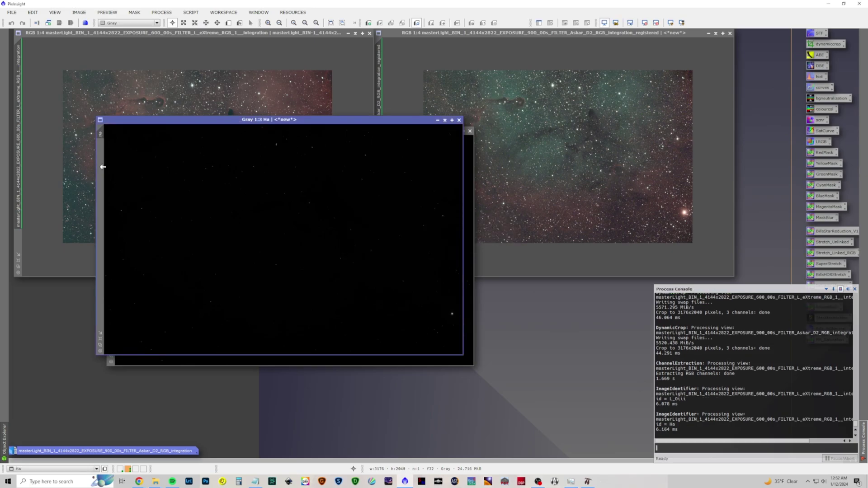
- Extract the RGB channels of the registered Askar D2 image and close the resulting blue channel image
{"action": "left_click", "coordinate": [479, 39]}
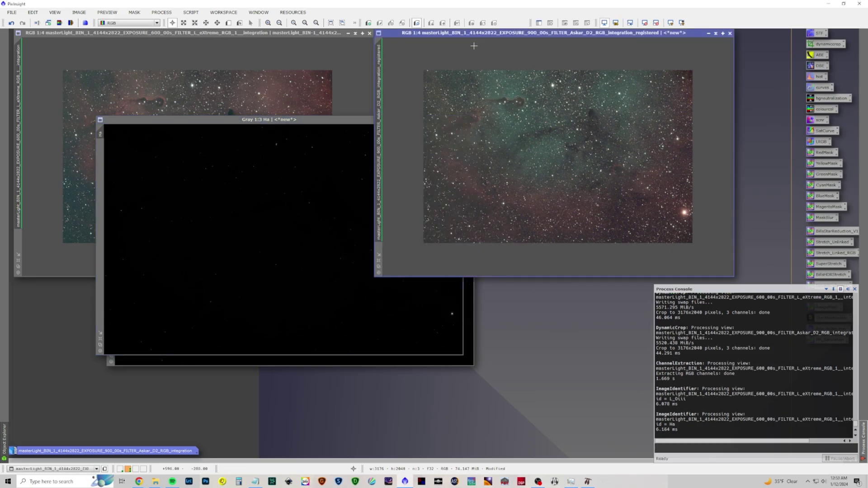
{"action": "left_click", "coordinate": [71, 23]}
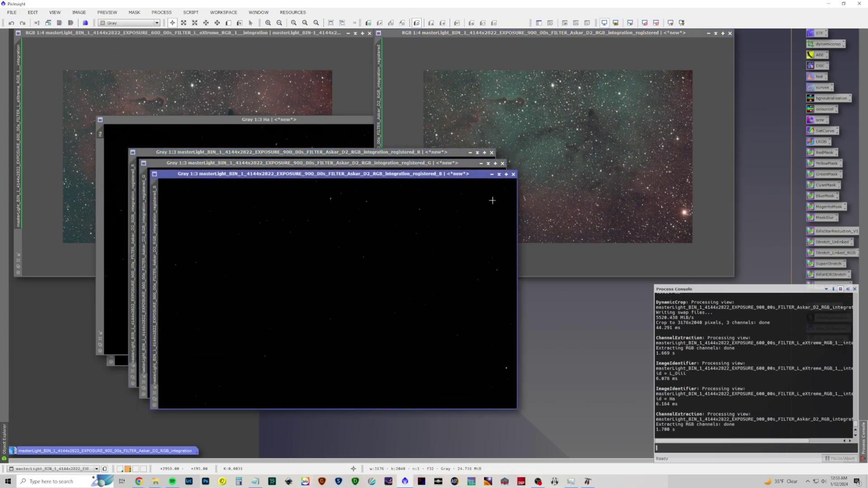
{"action": "left_click", "coordinate": [514, 175]}
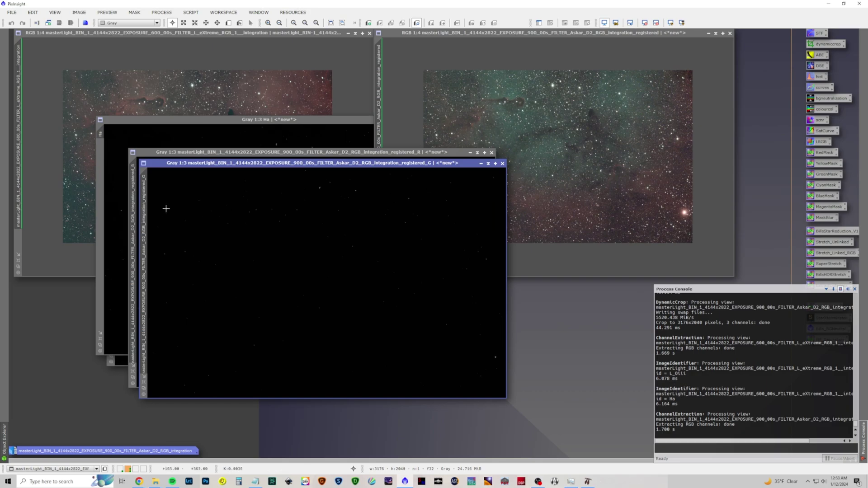
- Rename the extracted Askar D2 green channel image as D_Oiii and its red channel image as Sii
{"action": "double_click", "coordinate": [145, 209]}
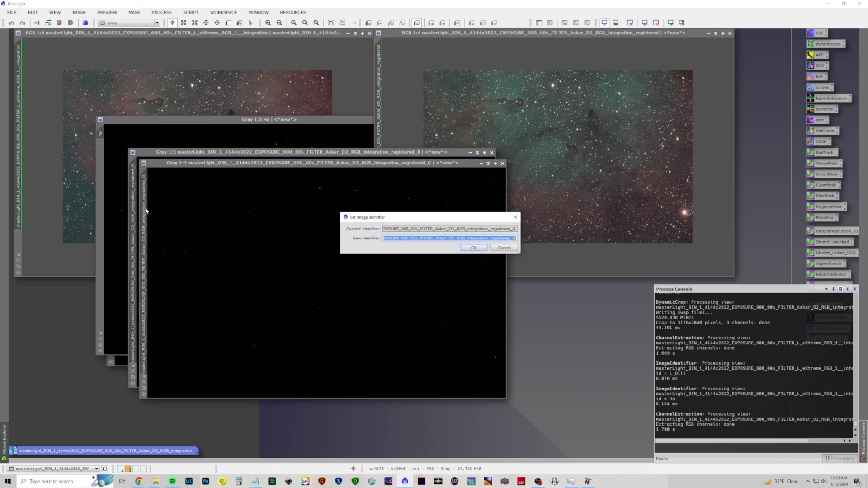
{"action": "type", "text": "D_"}
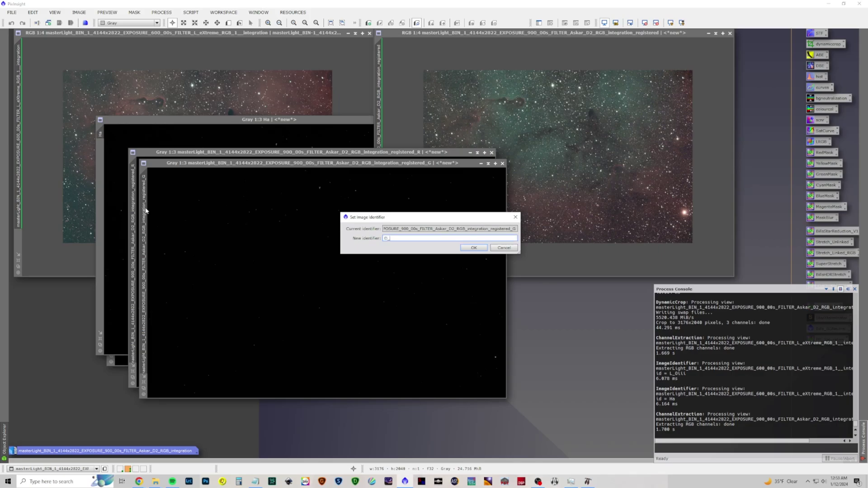
{"action": "key", "text": "Return"}
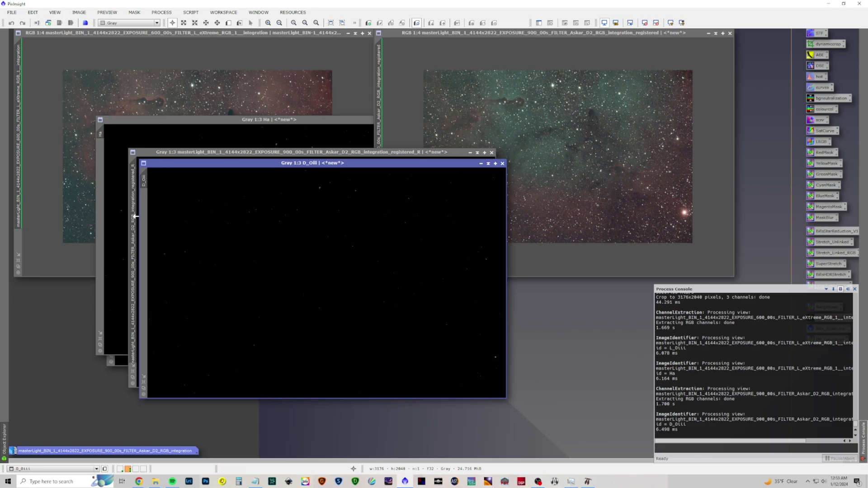
{"action": "double_click", "coordinate": [136, 216]}
{"action": "type", "text": "SII"}
{"action": "key", "text": "Return"}
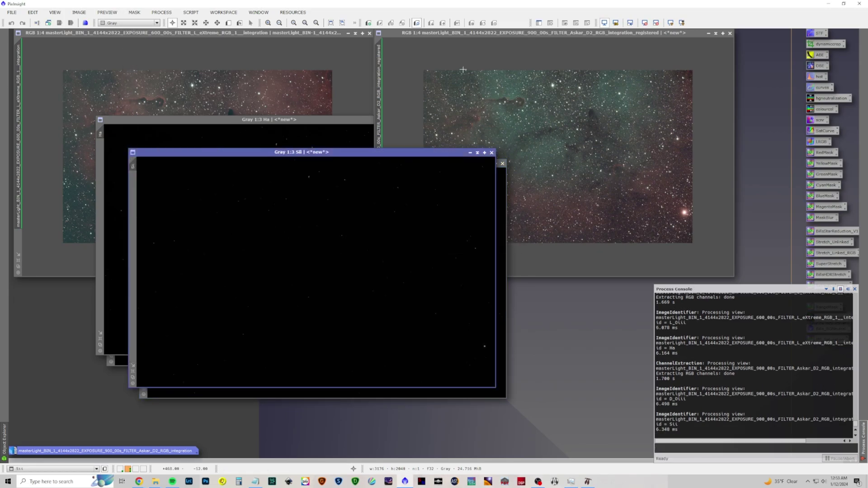
- Minimize the L-eXtreme and registered Askar D2 color images and park their icons beside the already minimized original
{"action": "left_click", "coordinate": [363, 33]}
{"action": "left_click_drag", "start_coordinate": [307, 158], "coordinate": [313, 452]}
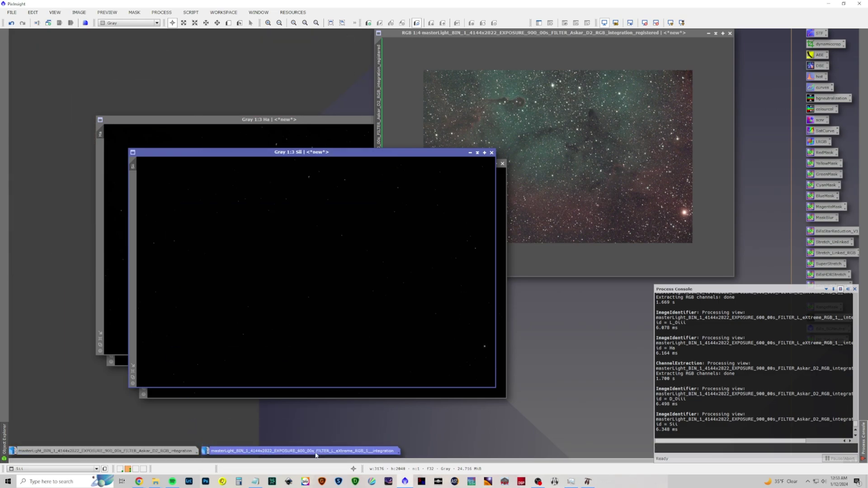
{"action": "left_click", "coordinate": [709, 33]}
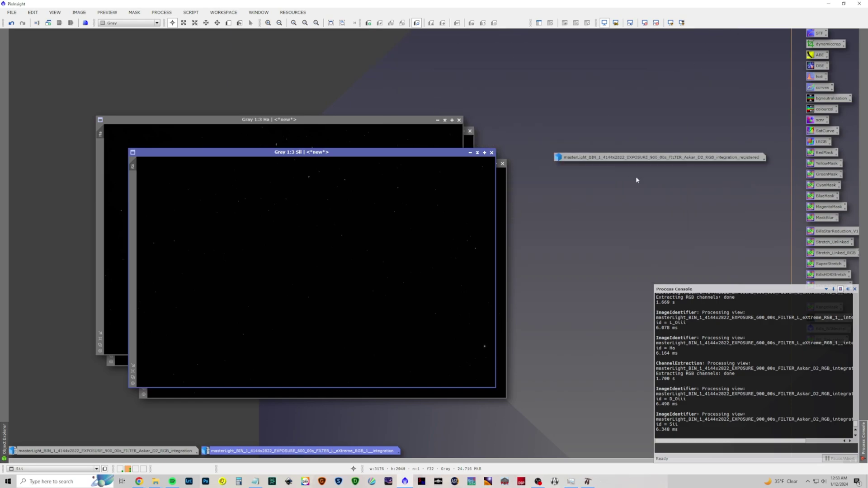
{"action": "left_click_drag", "start_coordinate": [618, 162], "coordinate": [469, 454]}
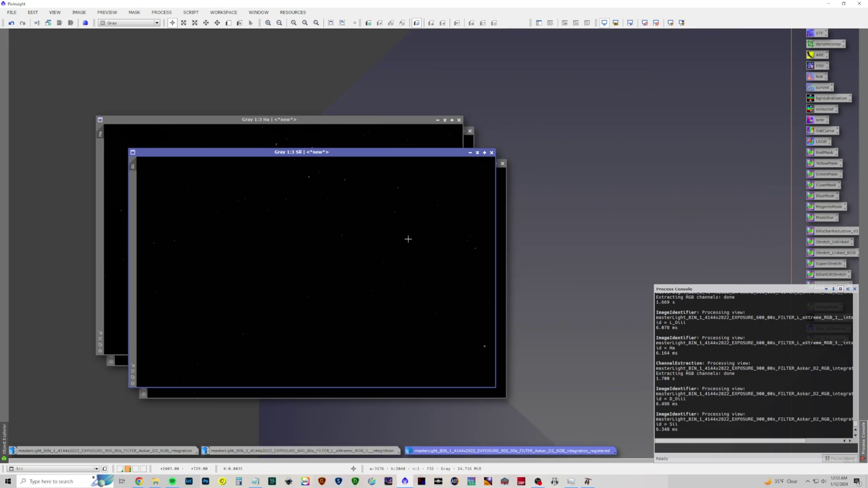
- Spread out the Ha, Sii, D_Oiii and L_Oiii image windows so each one is accessible
{"action": "left_click_drag", "start_coordinate": [352, 123], "coordinate": [268, 41]}
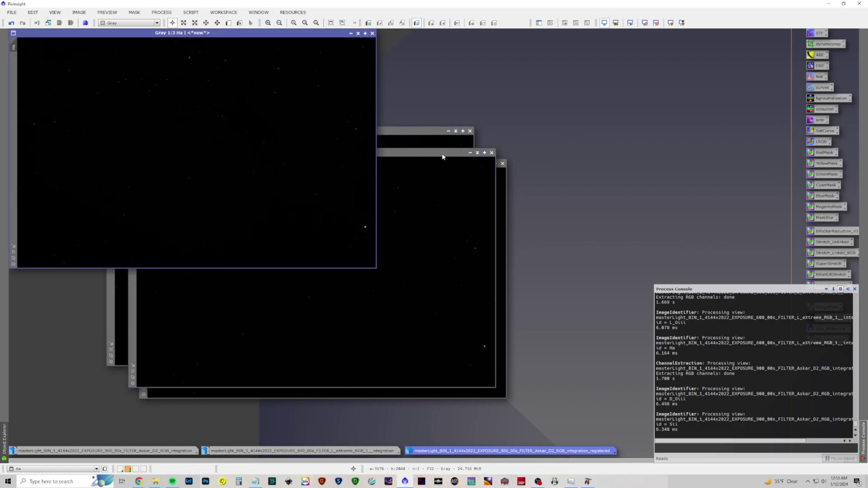
{"action": "left_click", "coordinate": [442, 156]}
{"action": "left_click_drag", "start_coordinate": [443, 156], "coordinate": [323, 67]}
{"action": "left_click_drag", "start_coordinate": [427, 163], "coordinate": [532, 178]}
{"action": "left_click_drag", "start_coordinate": [433, 134], "coordinate": [418, 99]}
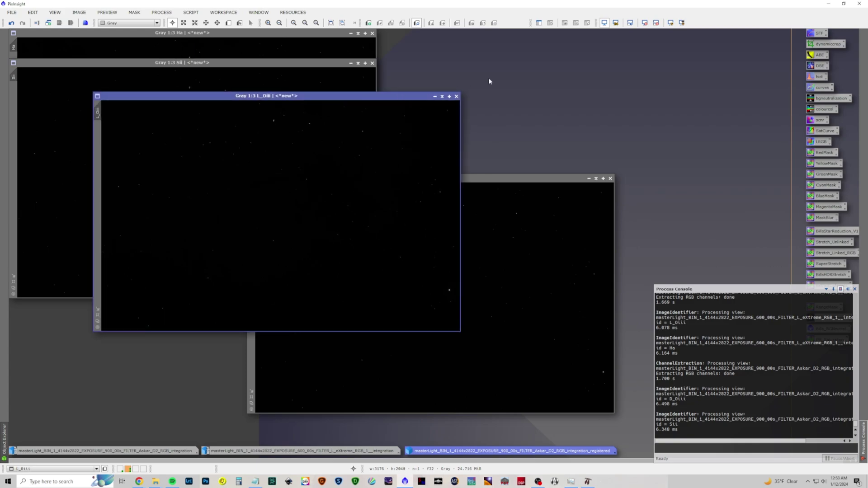
- Auto-stretch the display of the L_Oiii and D_Oiii images
{"action": "left_click", "coordinate": [671, 22]}
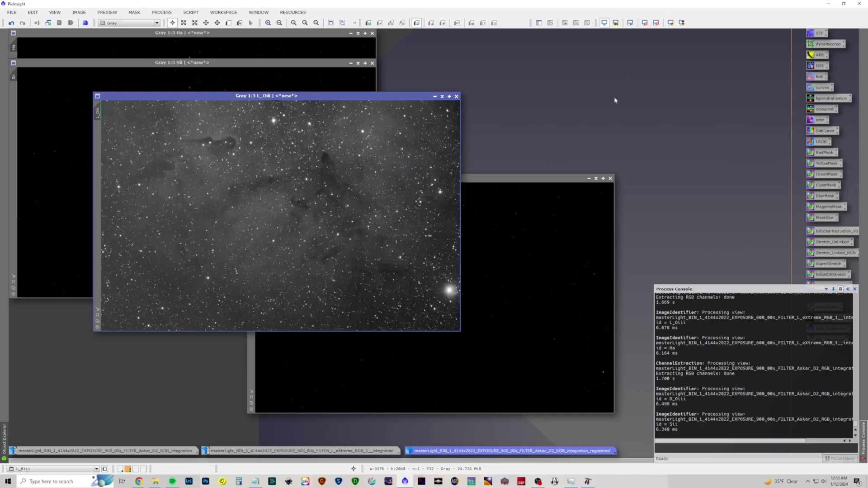
{"action": "left_click", "coordinate": [546, 178]}
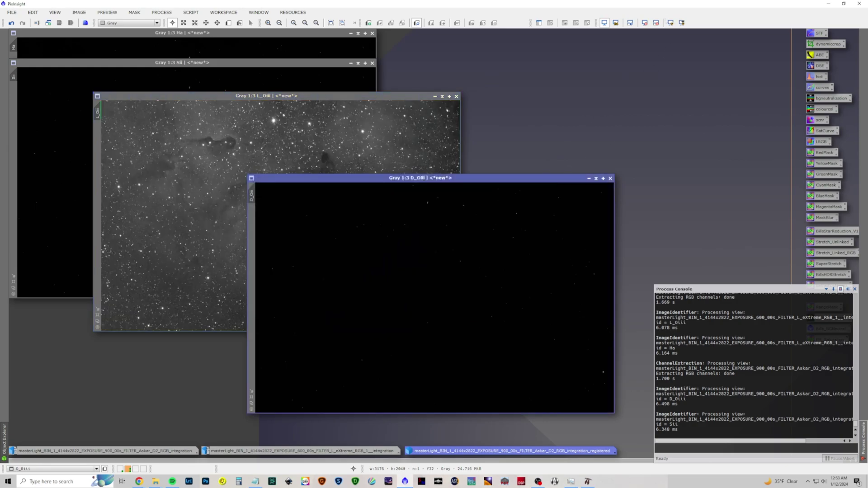
{"action": "left_click", "coordinate": [670, 22]}
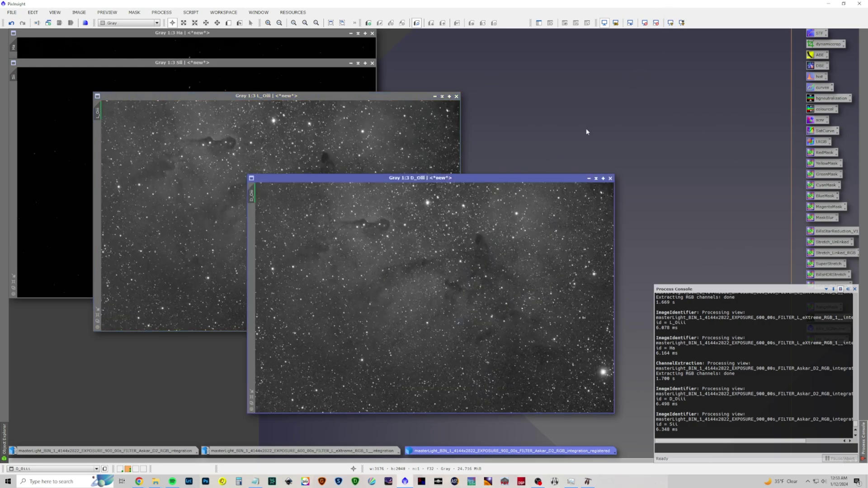
- Compare the noise and stars of the D_Oiii and L_Oiii images at 3:1 magnification and at full view
{"action": "scroll", "coordinate": [512, 207], "scroll_direction": "up", "scroll_amount": 4}
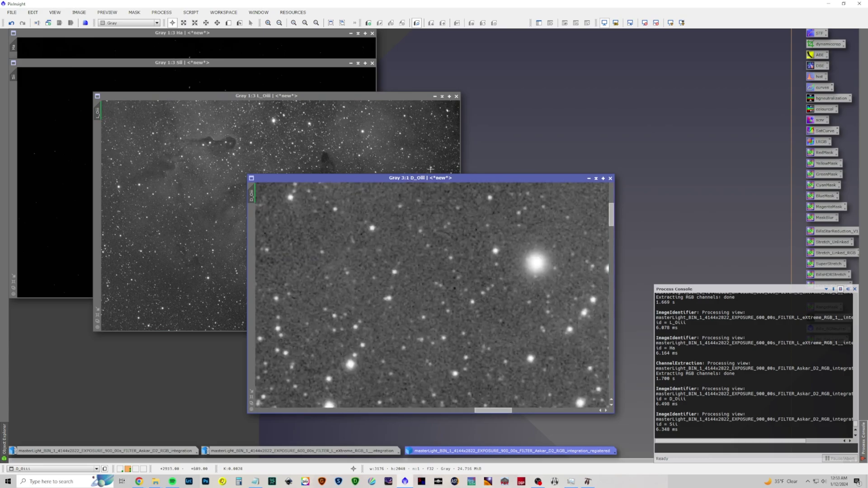
{"action": "left_click", "coordinate": [392, 142]}
{"action": "scroll", "coordinate": [392, 142], "scroll_direction": "up", "scroll_amount": 3}
{"action": "scroll", "coordinate": [392, 142], "scroll_direction": "up", "scroll_amount": 1}
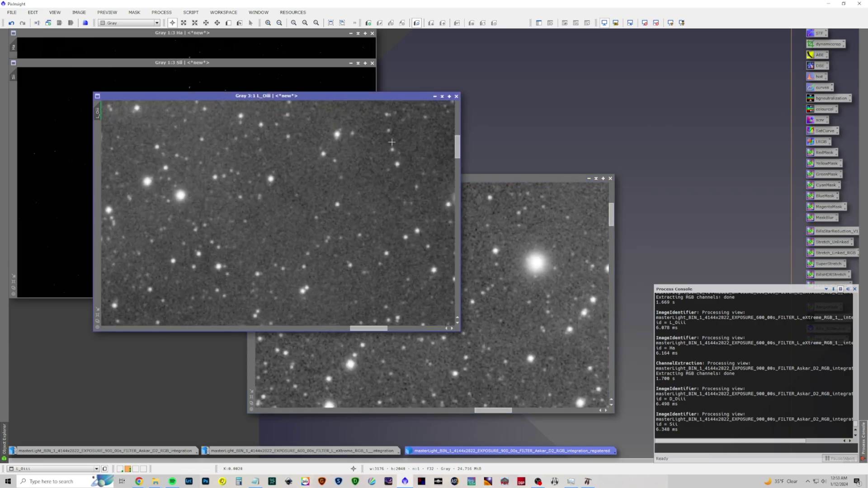
{"action": "scroll", "coordinate": [392, 142], "scroll_direction": "down", "scroll_amount": 1}
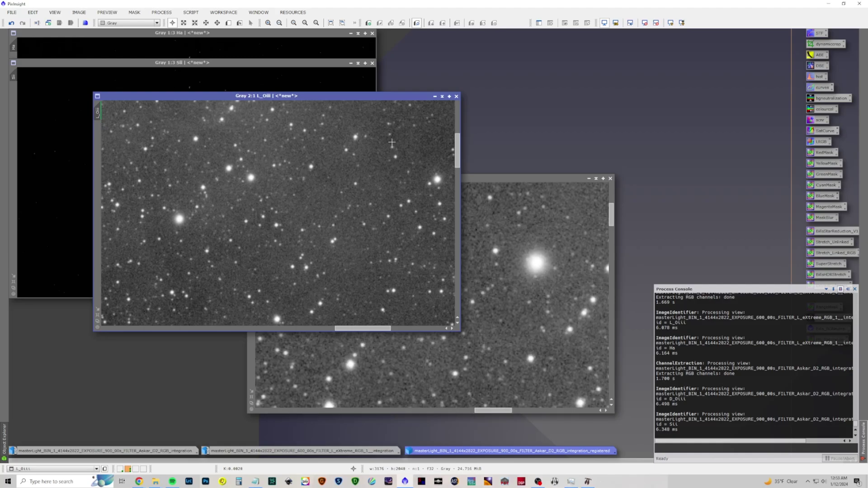
{"action": "scroll", "coordinate": [391, 142], "scroll_direction": "up", "scroll_amount": 1}
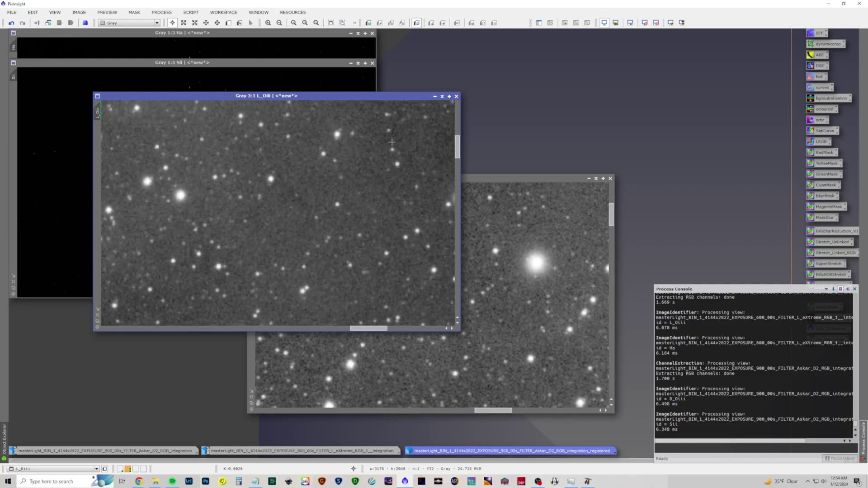
{"action": "scroll", "coordinate": [392, 142], "scroll_direction": "down", "scroll_amount": 2}
{"action": "scroll", "coordinate": [392, 142], "scroll_direction": "down", "scroll_amount": 1}
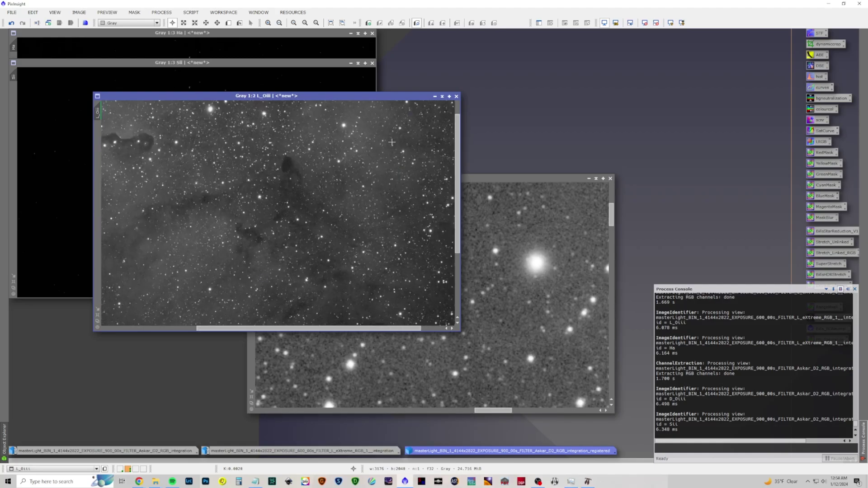
{"action": "scroll", "coordinate": [392, 143], "scroll_direction": "down", "scroll_amount": 1}
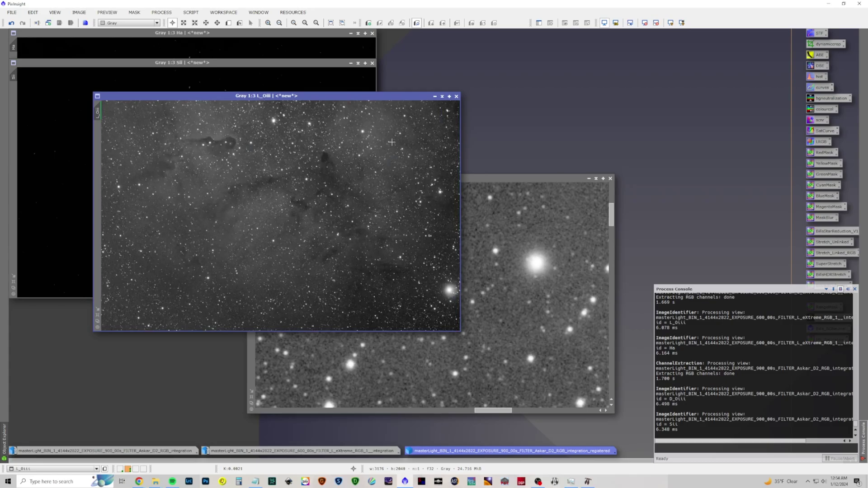
{"action": "left_click", "coordinate": [515, 233]}
{"action": "scroll", "coordinate": [515, 234], "scroll_direction": "down", "scroll_amount": 2}
{"action": "scroll", "coordinate": [514, 234], "scroll_direction": "down", "scroll_amount": 2}
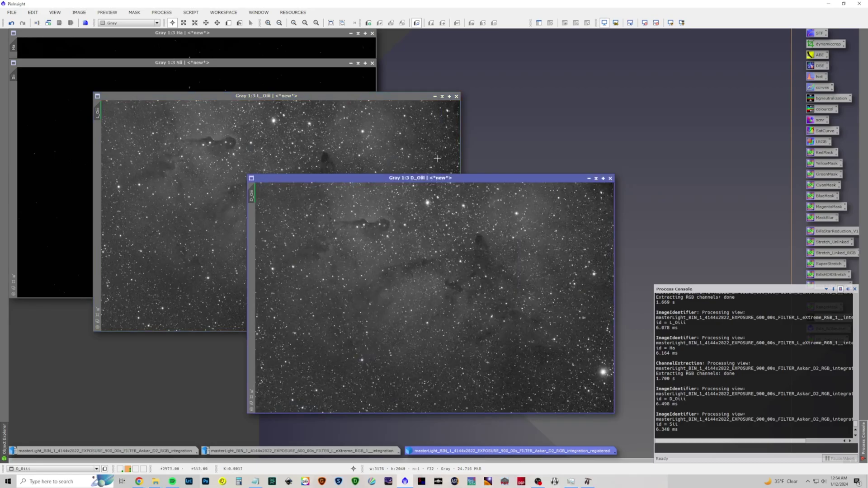
- Set up PixelMath with the expression L_Oiii*.75+D_Oiii*.25 to blend the two Oiii images
{"action": "left_click", "coordinate": [346, 97]}
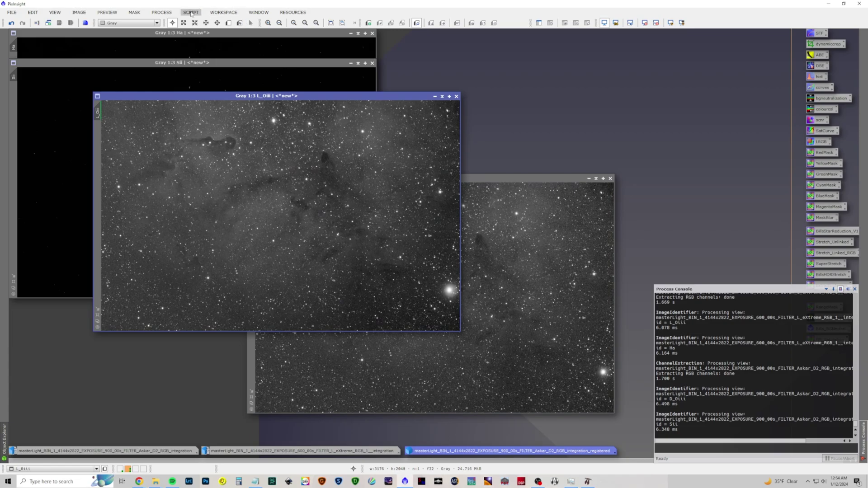
{"action": "left_click", "coordinate": [171, 13]}
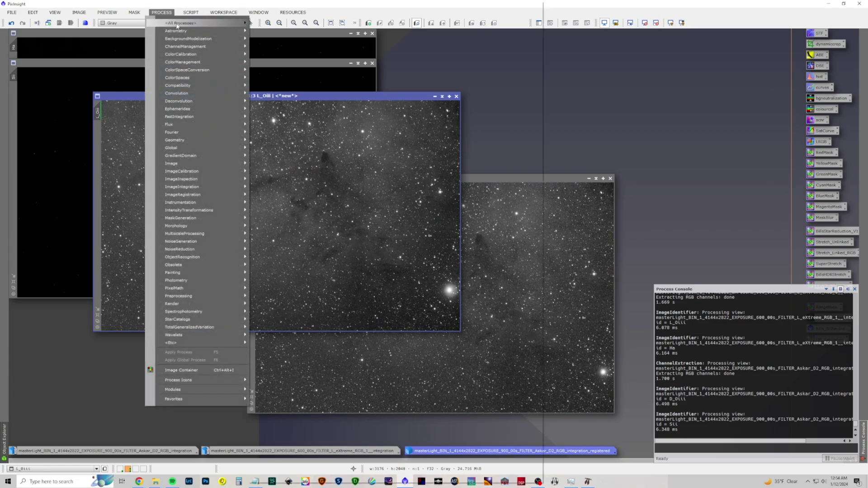
{"action": "mouse_move", "coordinate": [203, 22]}
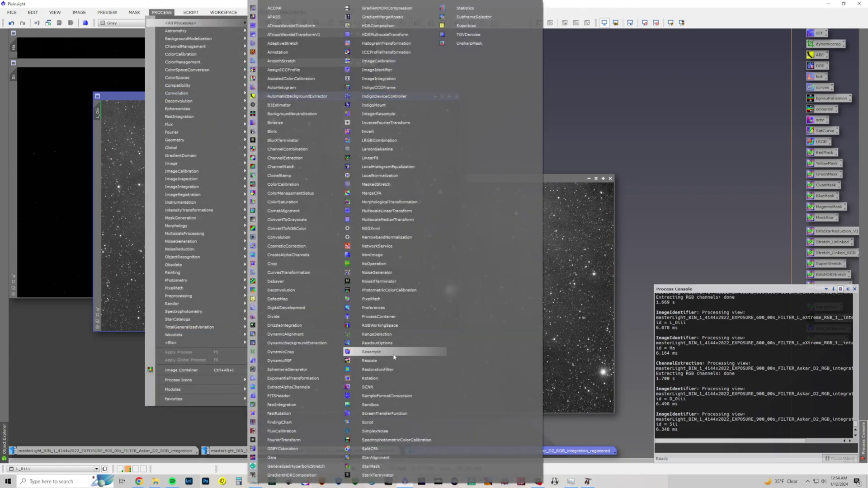
{"action": "left_click", "coordinate": [392, 302]}
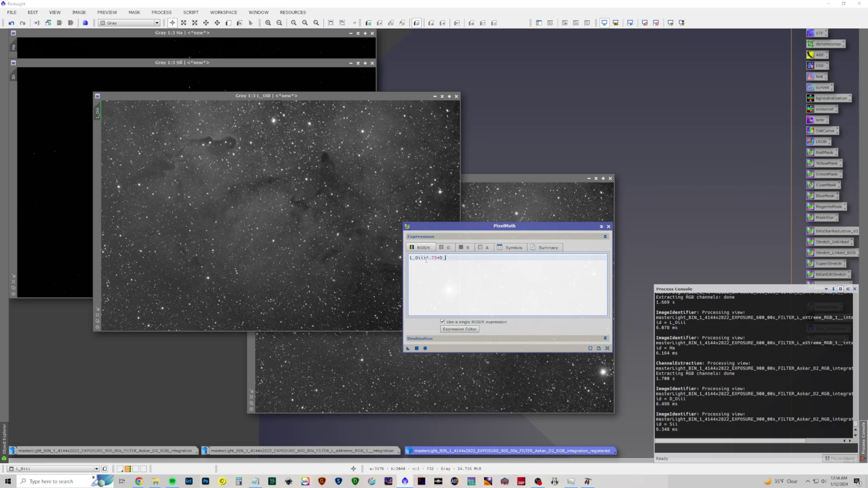
{"action": "type", "text": "iii*.25"}
- Set the PixelMath result to a new image named Oiii, apply it to L_Oiii and close PixelMath
{"action": "left_click", "coordinate": [439, 340]}
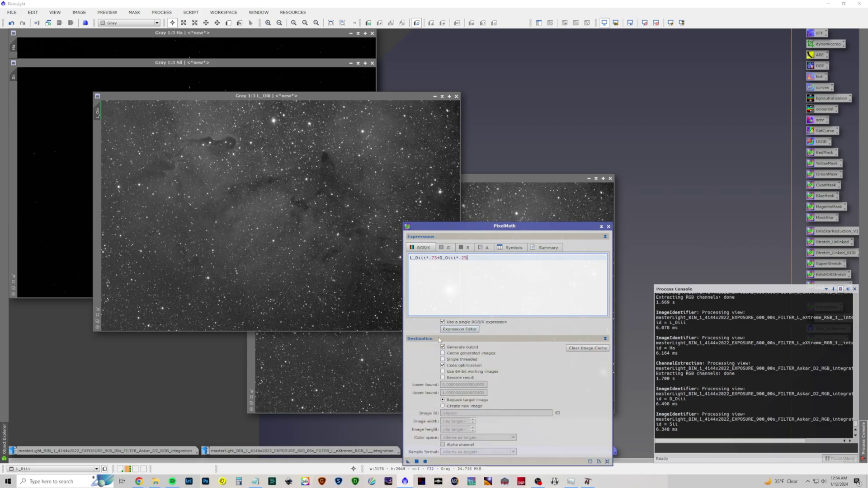
{"action": "left_click", "coordinate": [456, 407]}
{"action": "left_click", "coordinate": [456, 413]}
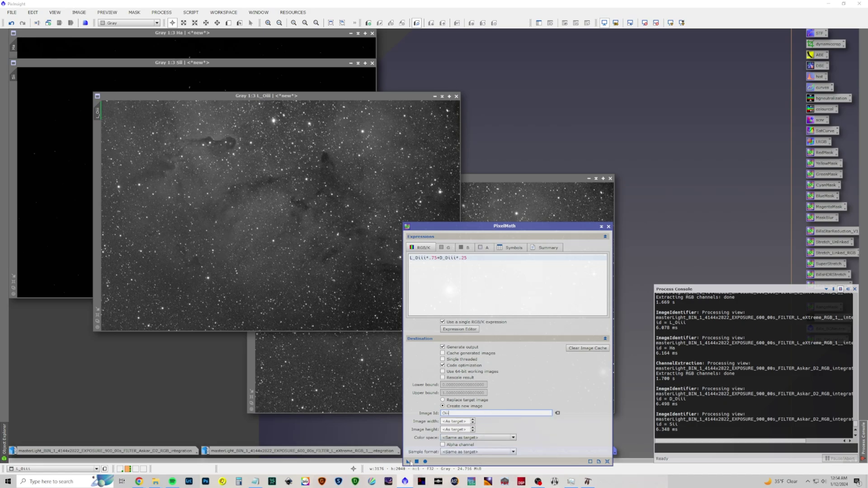
{"action": "left_click_drag", "start_coordinate": [405, 465], "coordinate": [295, 271]}
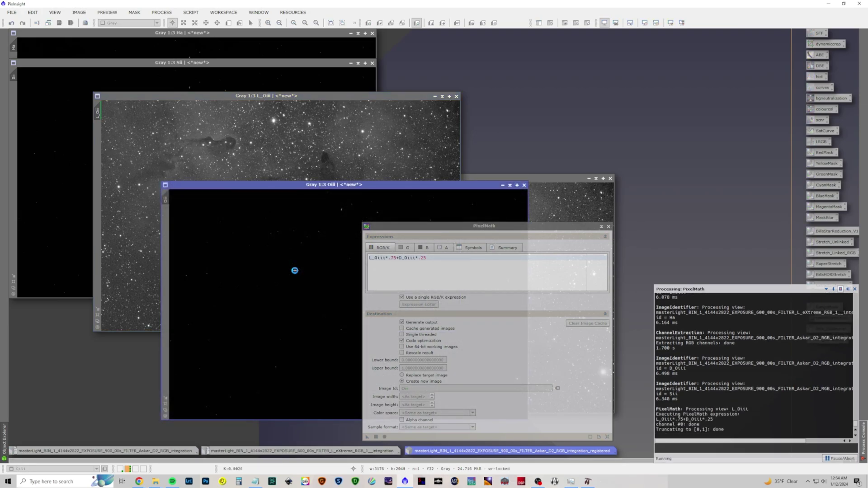
{"action": "left_click", "coordinate": [609, 226]}
- Minimize the D_Oiii and L_Oiii images and park their icons together just above the minimized master images
{"action": "left_click", "coordinate": [589, 179]}
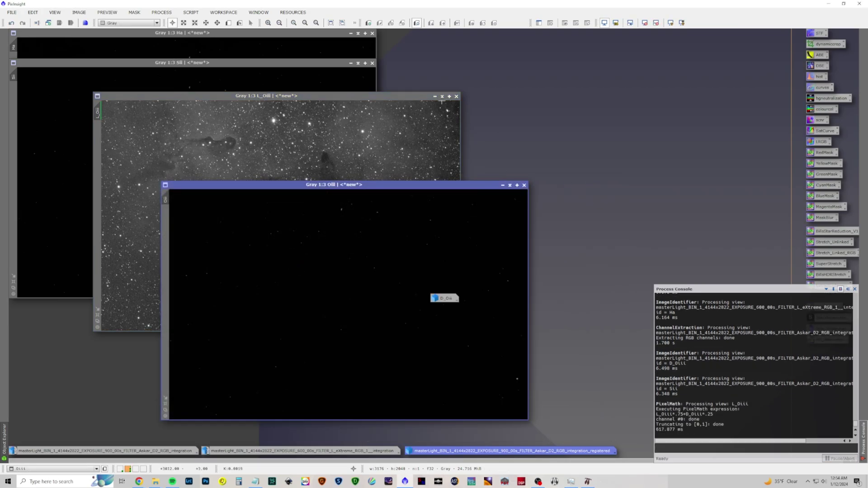
{"action": "key", "text": "ctrl+Tab"}
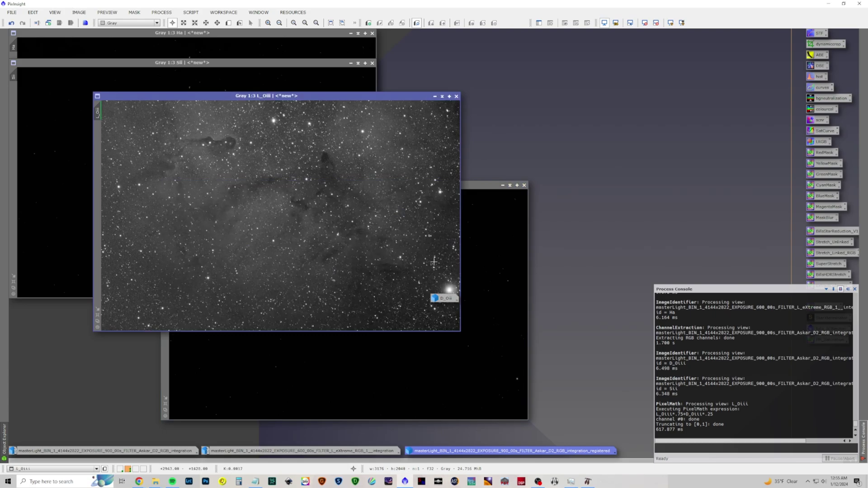
{"action": "left_click", "coordinate": [435, 96]}
{"action": "left_click_drag", "start_coordinate": [292, 217], "coordinate": [22, 440]}
{"action": "left_click_drag", "start_coordinate": [445, 301], "coordinate": [53, 440]}
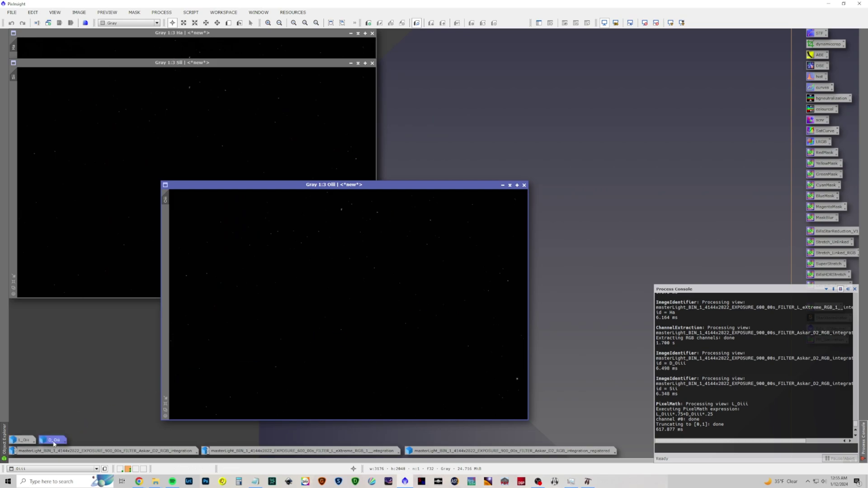
- Move the Oiii image clear of the other windows and auto-stretch the display of the Oiii, Sii and Ha images
{"action": "left_click_drag", "start_coordinate": [335, 185], "coordinate": [406, 113]}
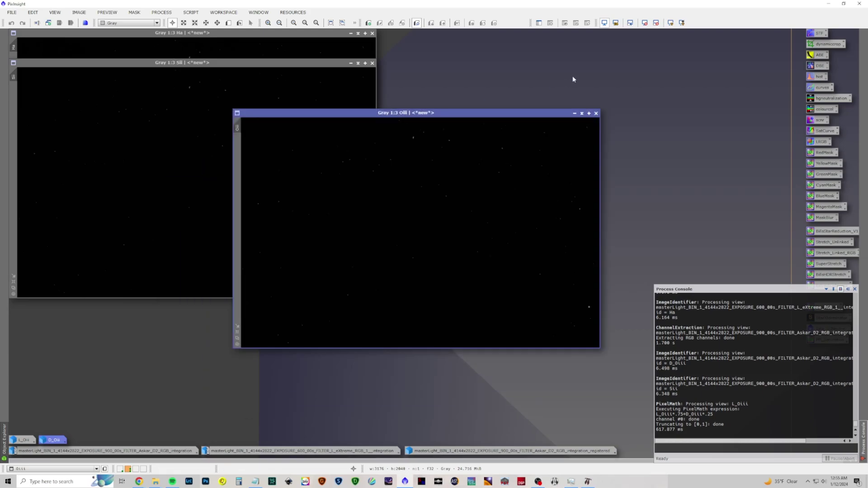
{"action": "left_click", "coordinate": [671, 23]}
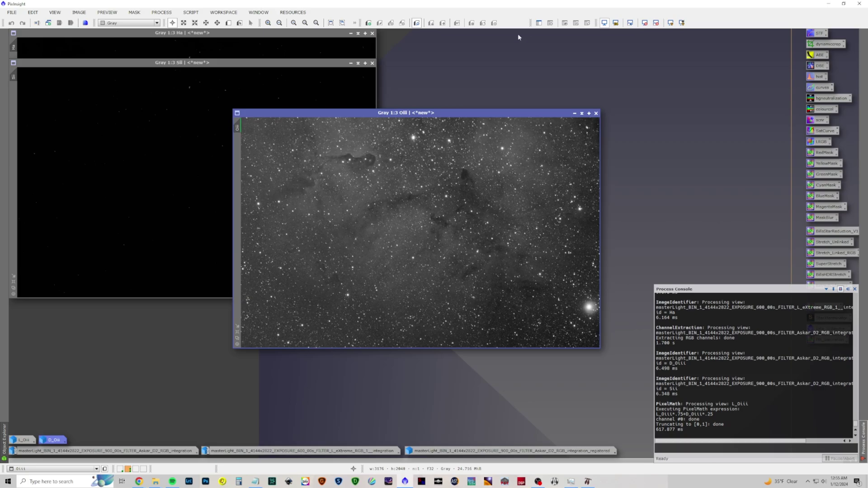
{"action": "left_click", "coordinate": [275, 63]}
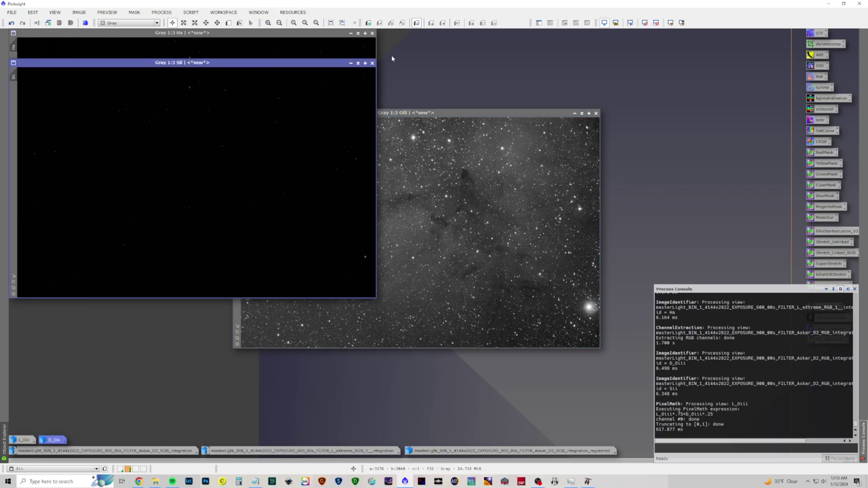
{"action": "left_click", "coordinate": [671, 23]}
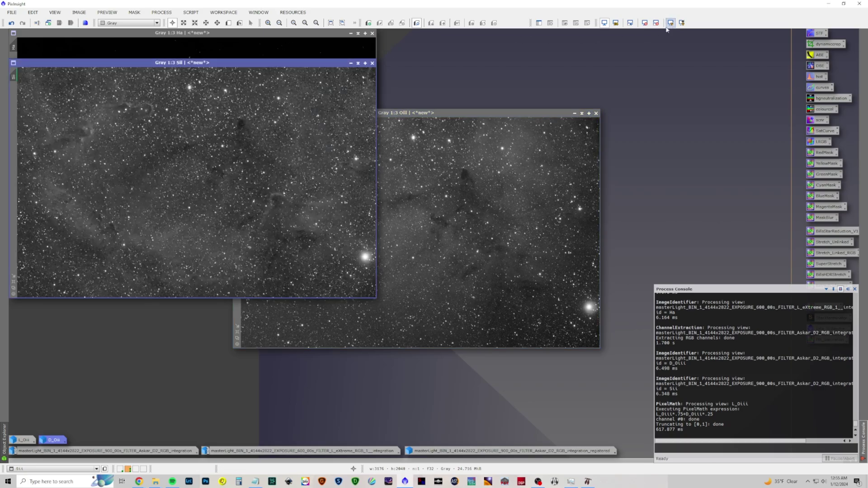
{"action": "left_click", "coordinate": [306, 40]}
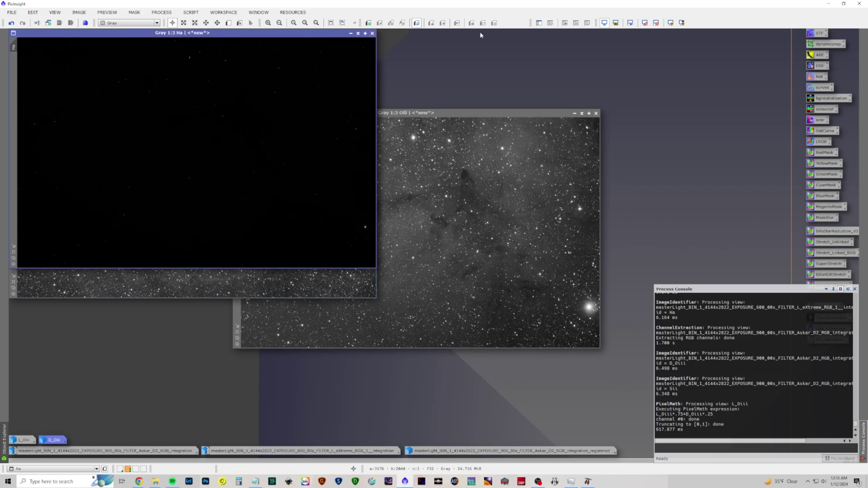
{"action": "left_click", "coordinate": [671, 23]}
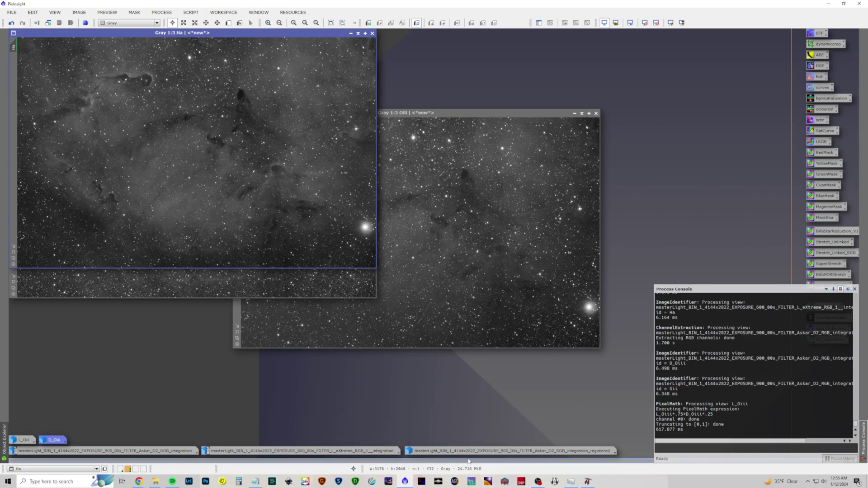
- Restore the registered Askar D2 RGB master and run StarXTerminator on it with Generate Star Image enabled
{"action": "double_click", "coordinate": [483, 451]}
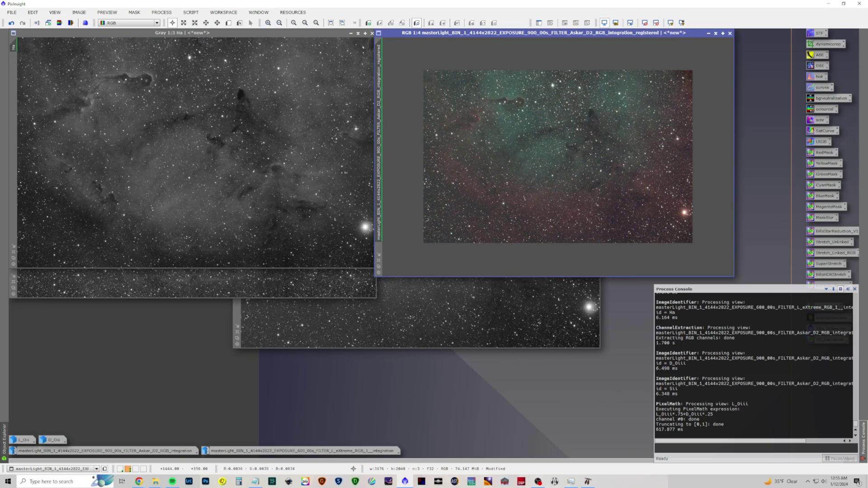
{"action": "left_click_drag", "start_coordinate": [542, 37], "coordinate": [391, 60]}
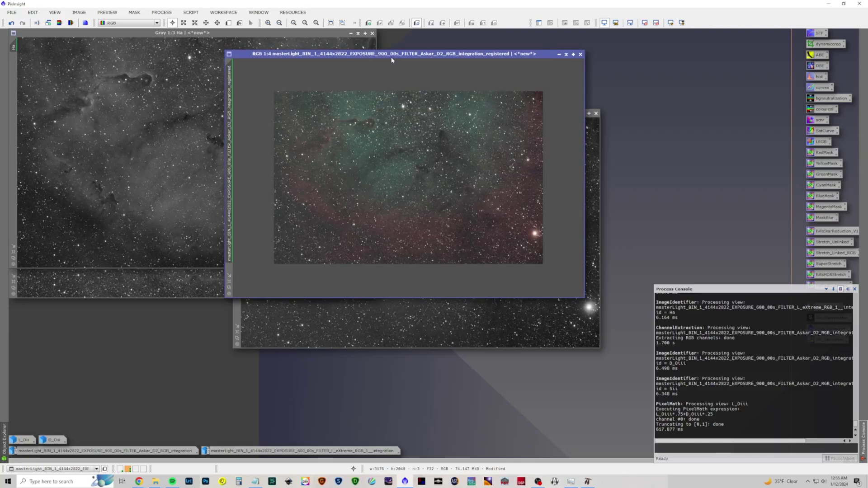
{"action": "left_click", "coordinate": [191, 12]}
{"action": "mouse_move", "coordinate": [200, 24]}
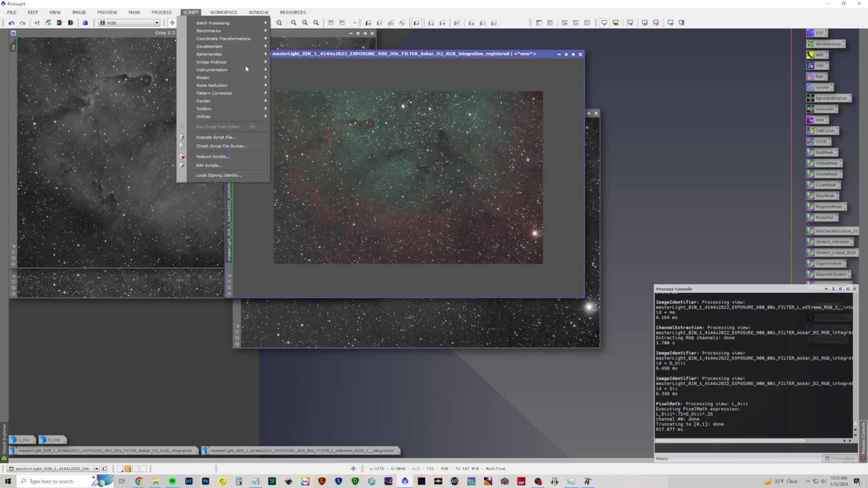
{"action": "left_click", "coordinate": [161, 12]}
{"action": "mouse_move", "coordinate": [187, 23]}
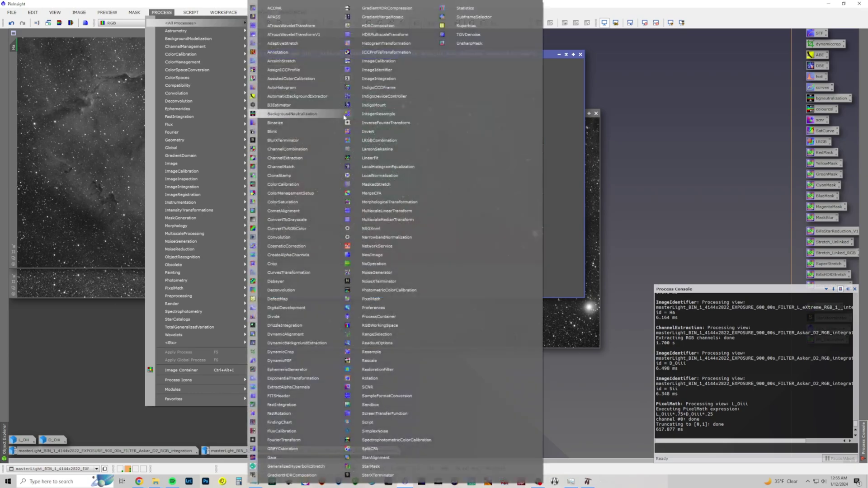
{"action": "left_click", "coordinate": [363, 475]}
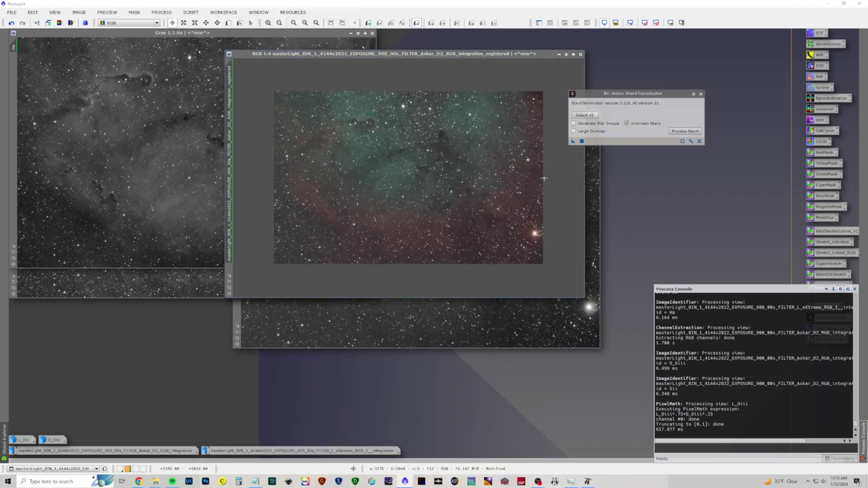
{"action": "left_click", "coordinate": [573, 123]}
{"action": "left_click_drag", "start_coordinate": [574, 142], "coordinate": [475, 156]}
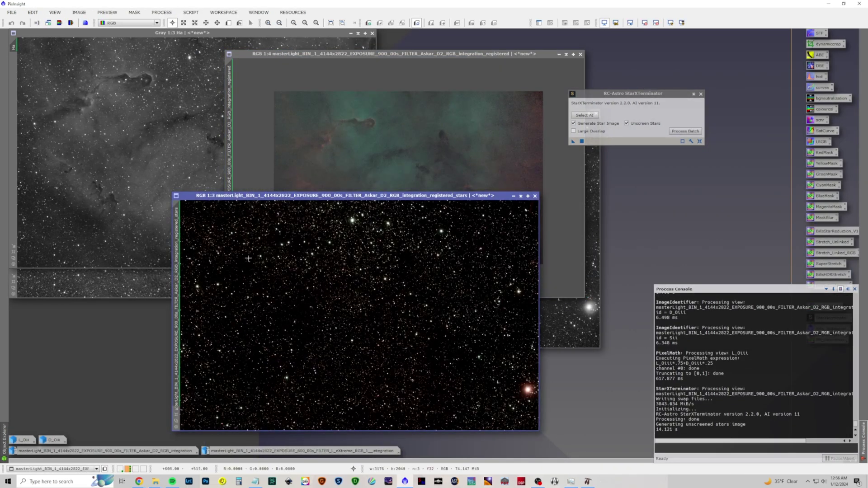
- Rename the extracted star image as stars
{"action": "double_click", "coordinate": [176, 254]}
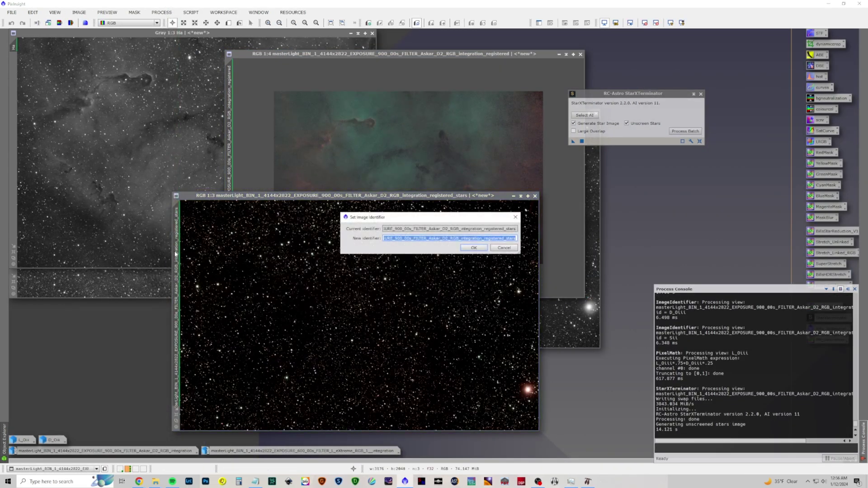
{"action": "type", "text": "stars"}
{"action": "key", "text": "Return"}
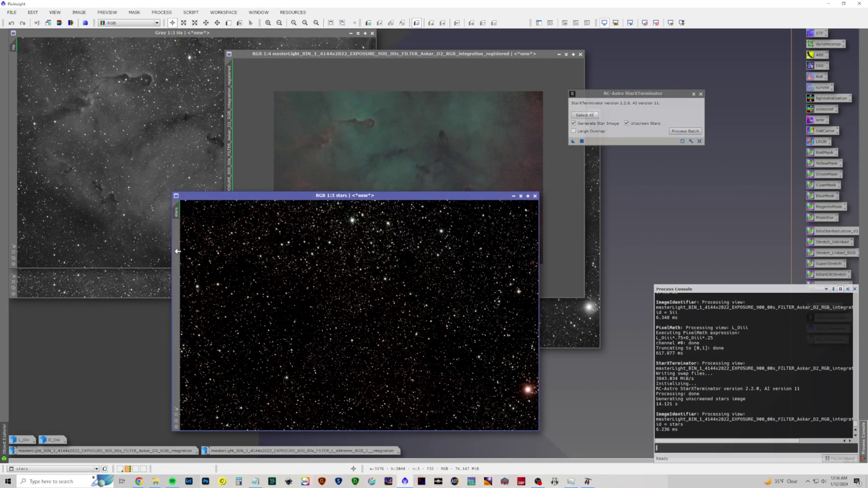
- Undo the star removal on the registered Askar D2 master and minimize that image
{"action": "left_click", "coordinate": [560, 57]}
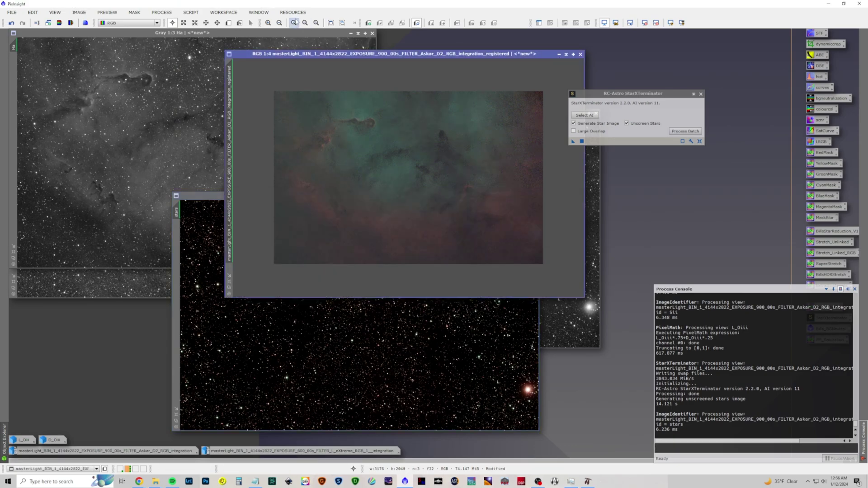
{"action": "left_click", "coordinate": [12, 23]}
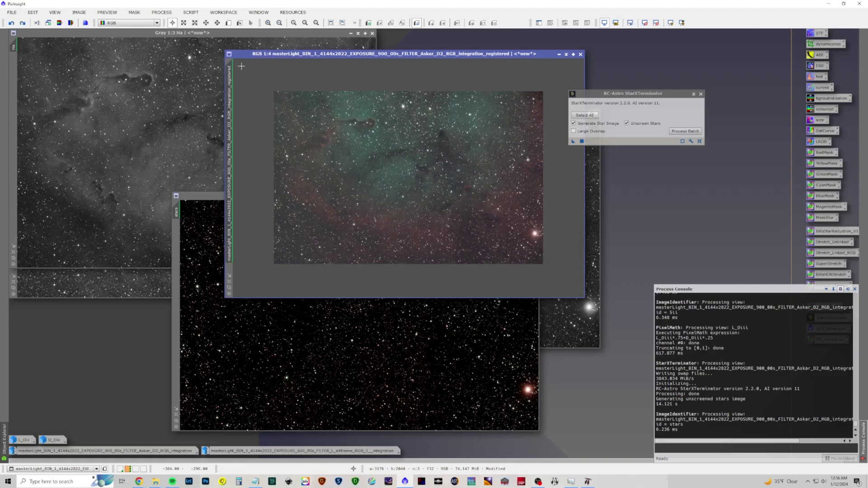
{"action": "left_click", "coordinate": [559, 54]}
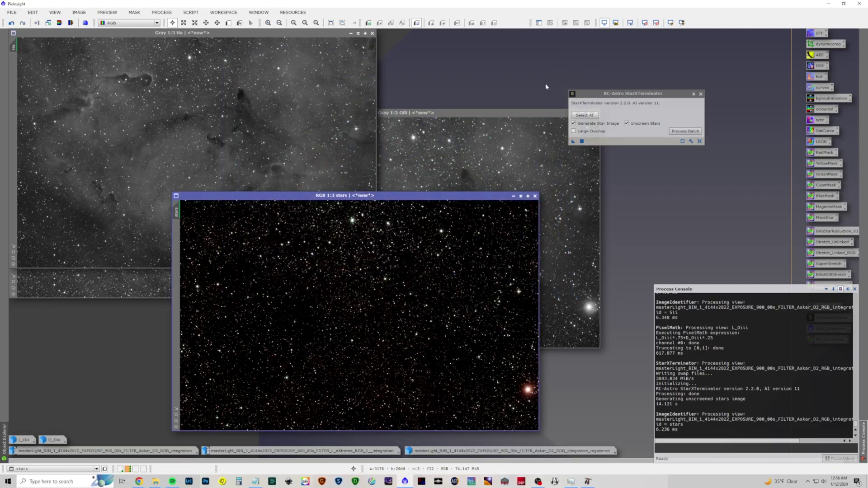
- Minimize the stars image, park its icon beside the process icons and close StarXTerminator
{"action": "left_click", "coordinate": [513, 196]}
{"action": "left_click_drag", "start_coordinate": [369, 316], "coordinate": [770, 46]}
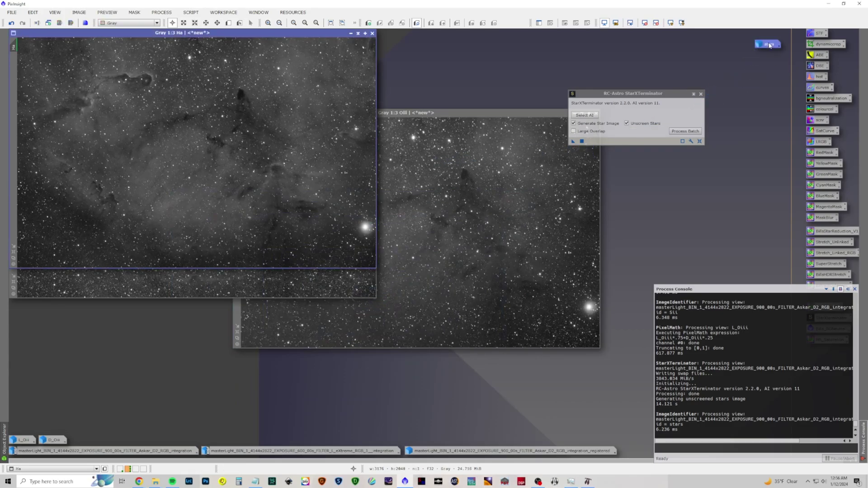
{"action": "left_click", "coordinate": [701, 95]}
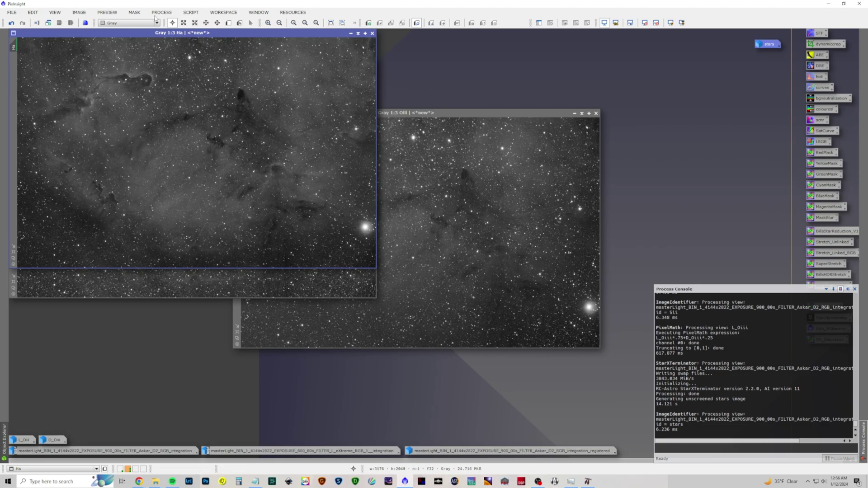
- Move the Ha image off the Sii image and apply BlurXTerminator with default settings to Ha, Sii and Oiii
{"action": "left_click_drag", "start_coordinate": [190, 35], "coordinate": [387, 47]}
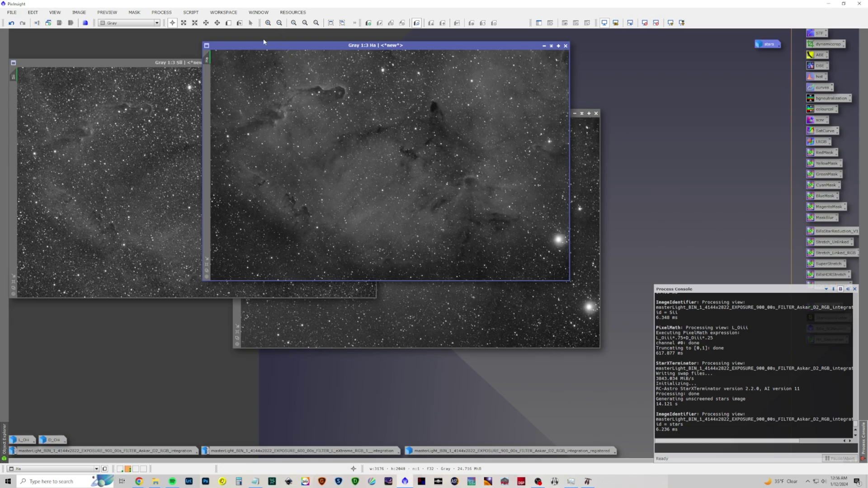
{"action": "left_click", "coordinate": [161, 13]}
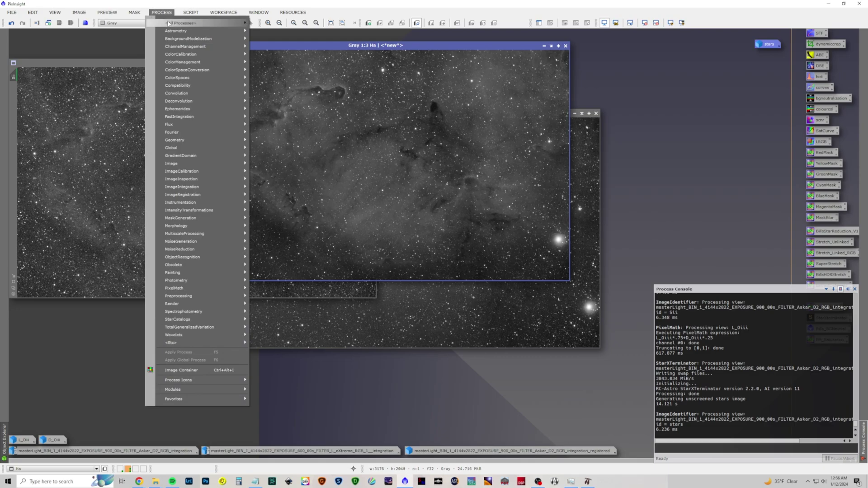
{"action": "mouse_move", "coordinate": [190, 22]}
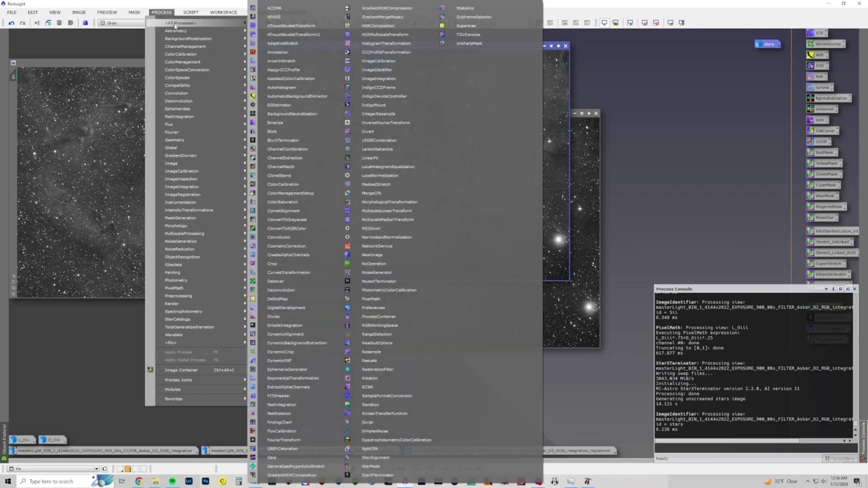
{"action": "left_click", "coordinate": [283, 140]}
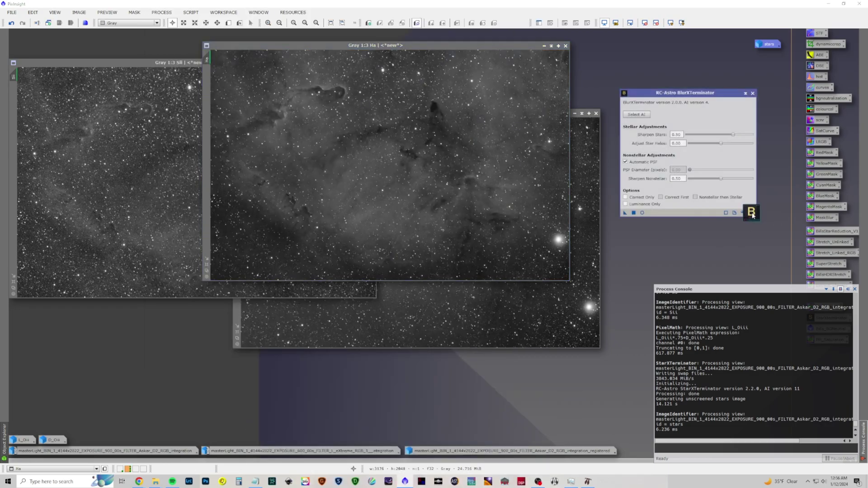
{"action": "left_click_drag", "start_coordinate": [625, 214], "coordinate": [403, 191]}
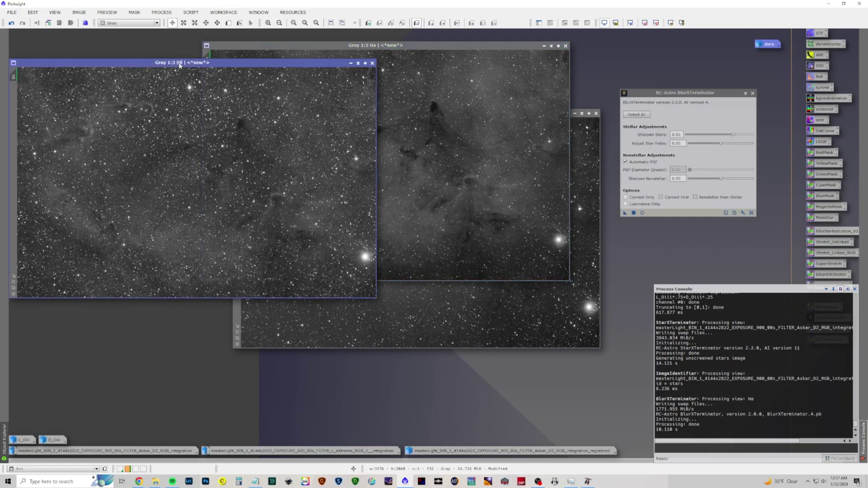
- Apply NoiseXTerminator with detail 0.15 to the Oiii, Sii and Ha images, and close both RC-Astro process windows
{"action": "left_click", "coordinate": [163, 13]}
{"action": "mouse_move", "coordinate": [190, 22]}
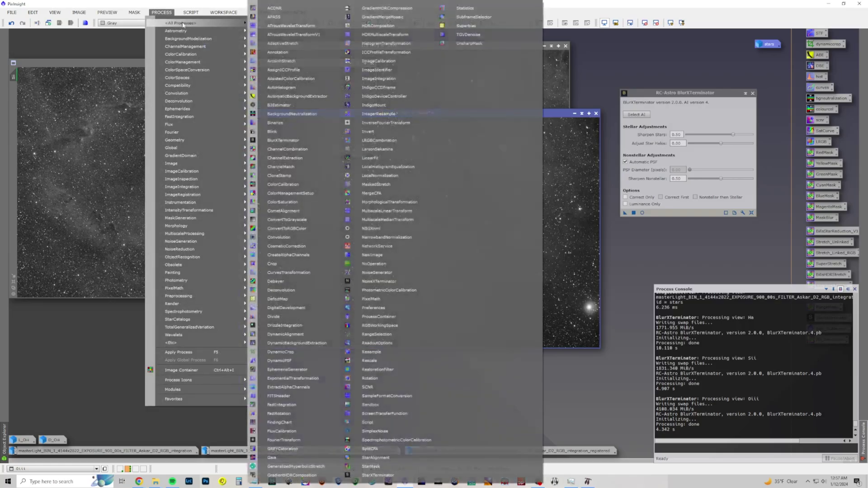
{"action": "left_click", "coordinate": [379, 282]}
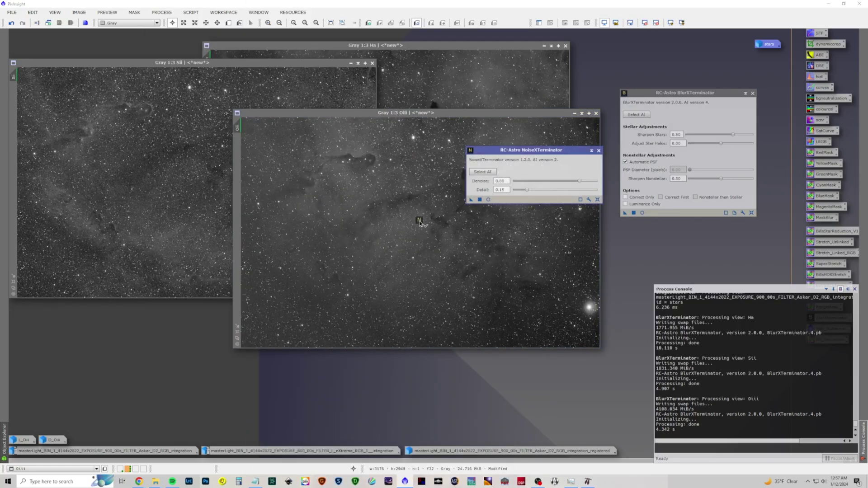
{"action": "key", "text": "F5"}
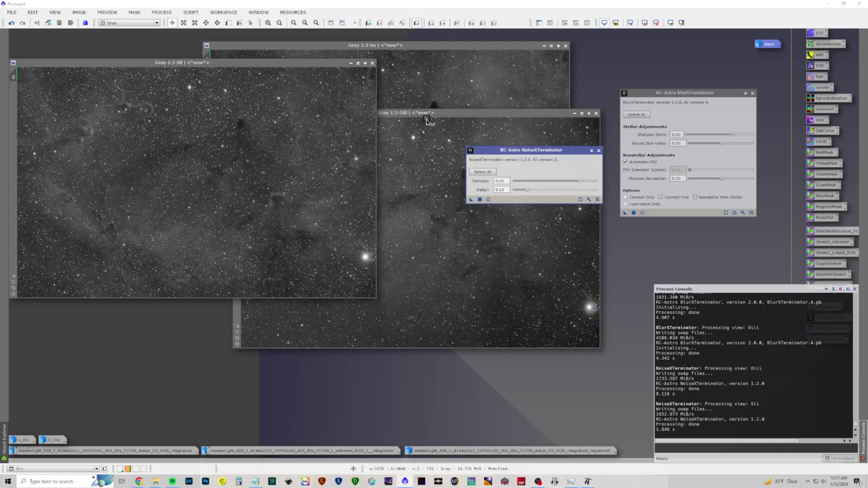
{"action": "left_click", "coordinate": [753, 93]}
{"action": "left_click", "coordinate": [599, 150]}
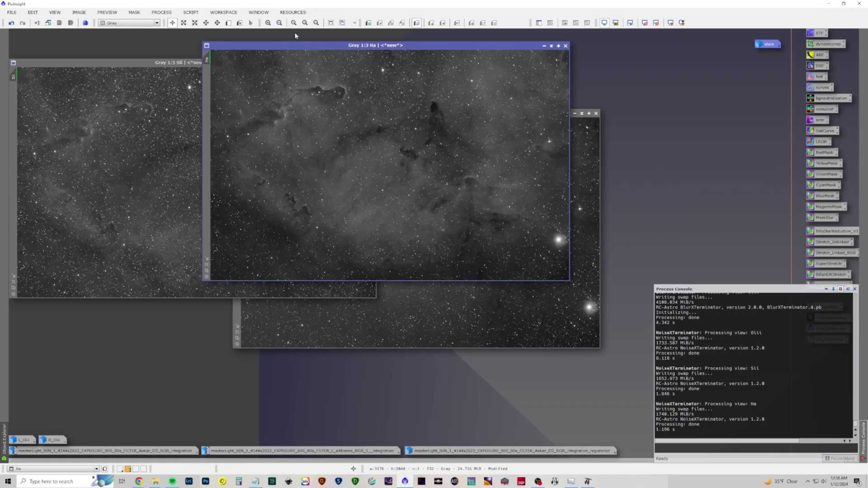
- Remove the stars from the Ha, Sii and Oiii images using StarXTerminator with Generate Star Image disabled
{"action": "left_click", "coordinate": [162, 12]}
{"action": "mouse_move", "coordinate": [190, 22]}
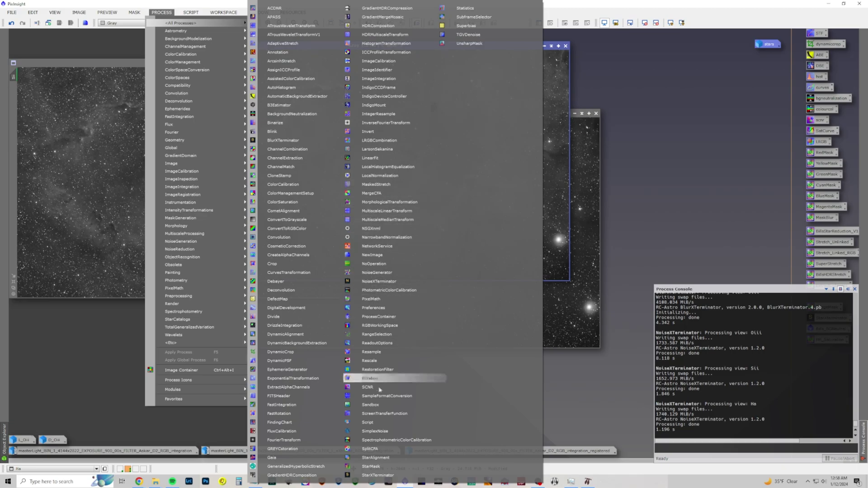
{"action": "left_click", "coordinate": [388, 477]}
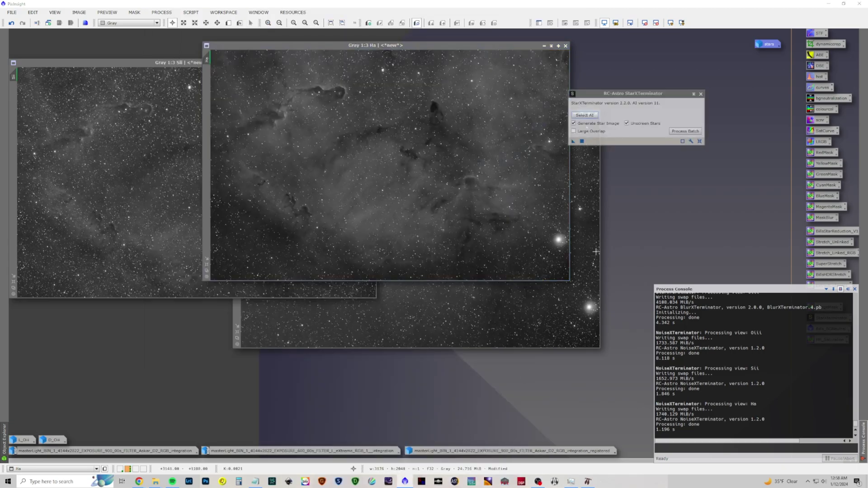
{"action": "left_click", "coordinate": [573, 127]}
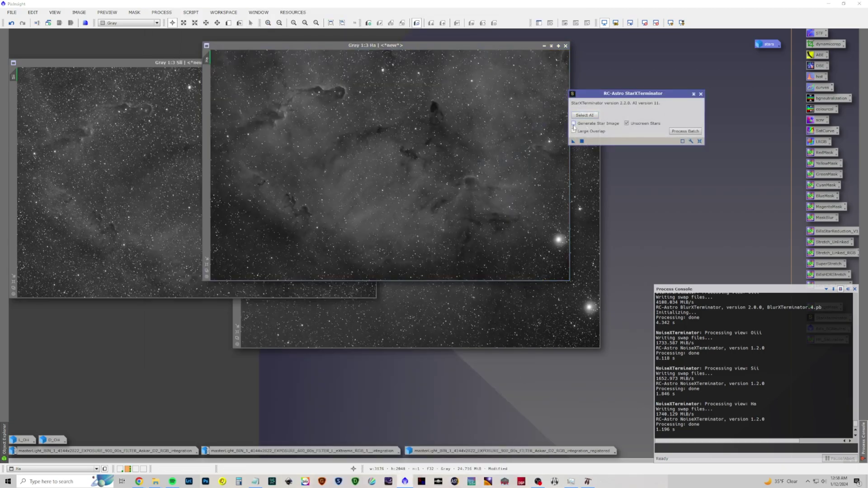
{"action": "left_click_drag", "start_coordinate": [573, 144], "coordinate": [412, 156]}
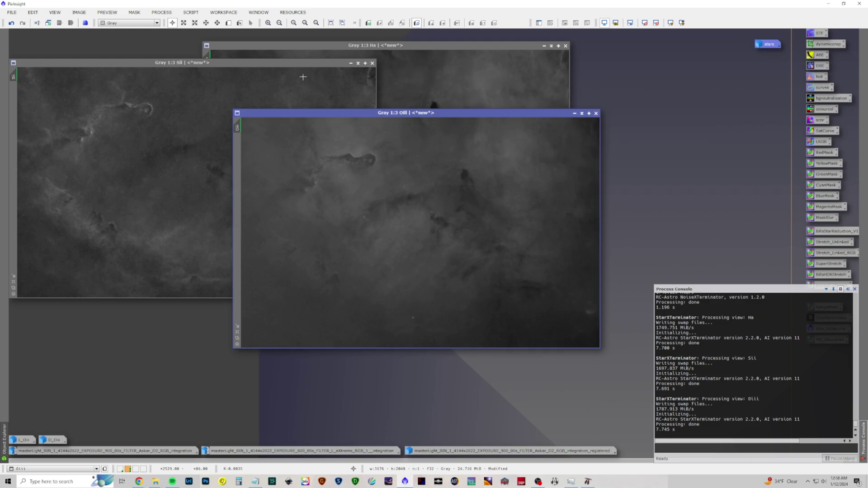
- Shift the Sii image aside, open LRGBCombination, exclude the luminance channel and assign Sii as the red source
{"action": "left_click_drag", "start_coordinate": [271, 67], "coordinate": [311, 66]}
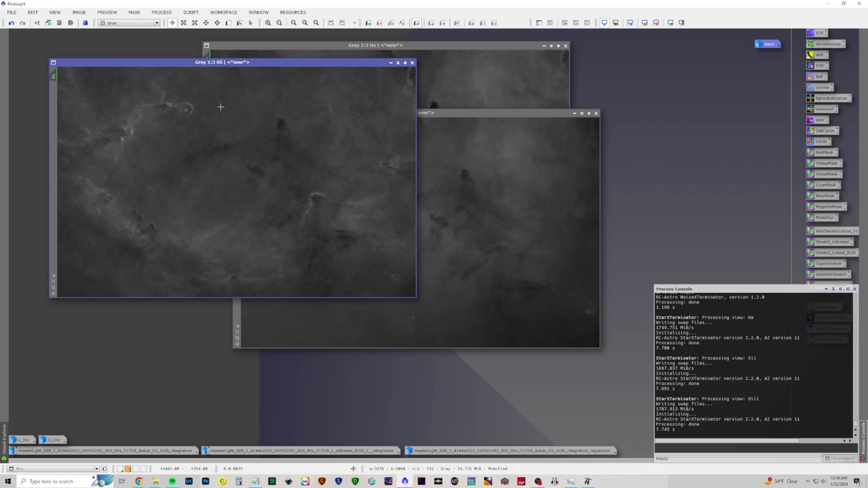
{"action": "left_click", "coordinate": [162, 13]}
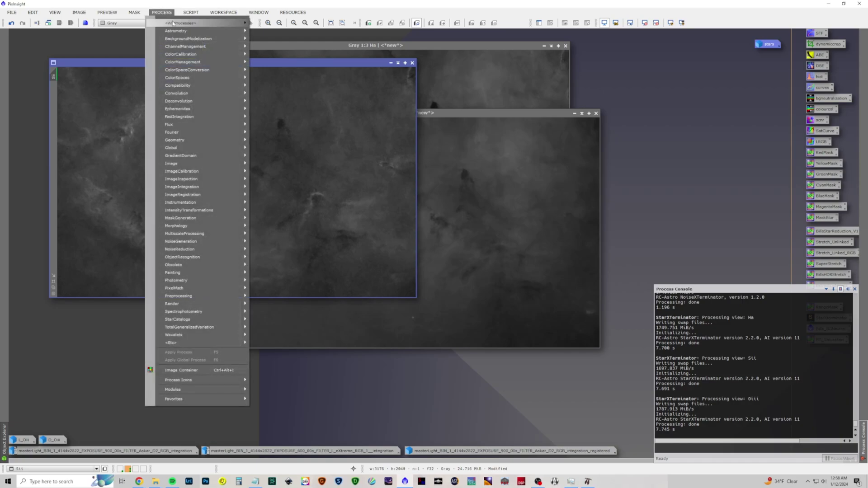
{"action": "mouse_move", "coordinate": [181, 23]}
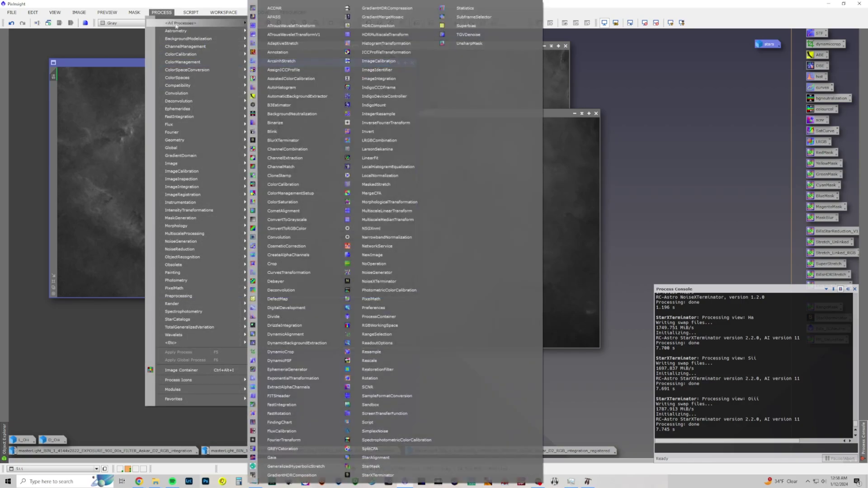
{"action": "left_click", "coordinate": [375, 141]}
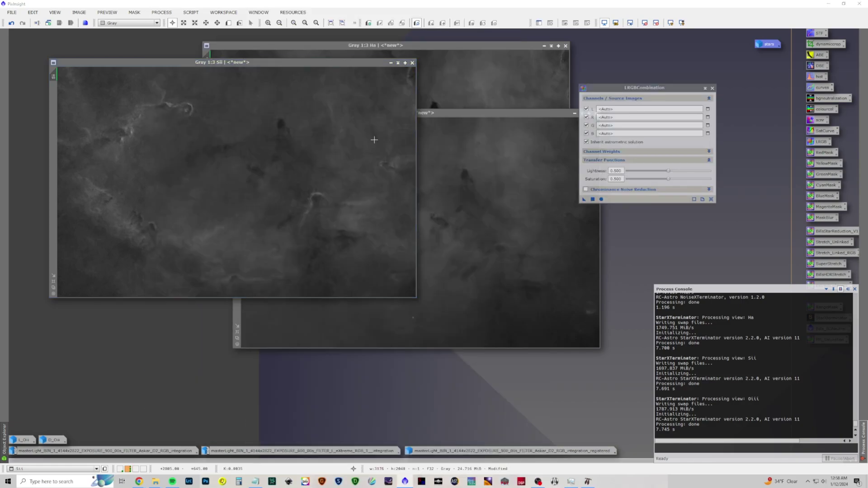
{"action": "left_click", "coordinate": [587, 109]}
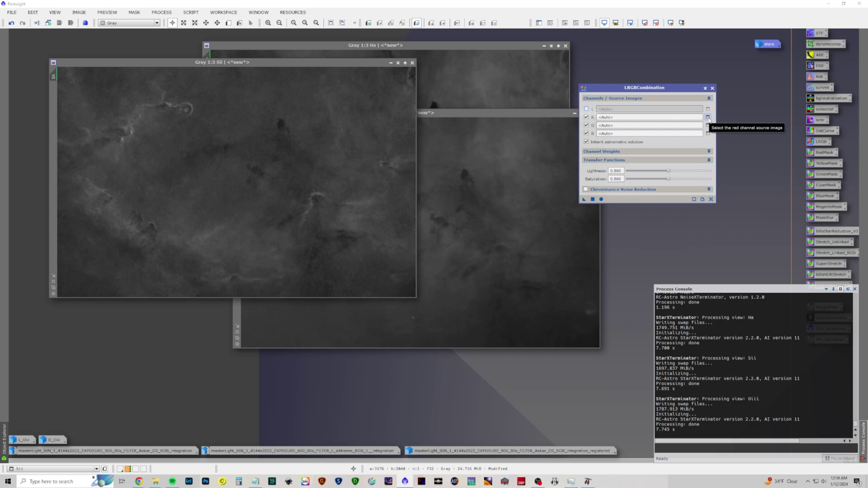
{"action": "left_click", "coordinate": [709, 117]}
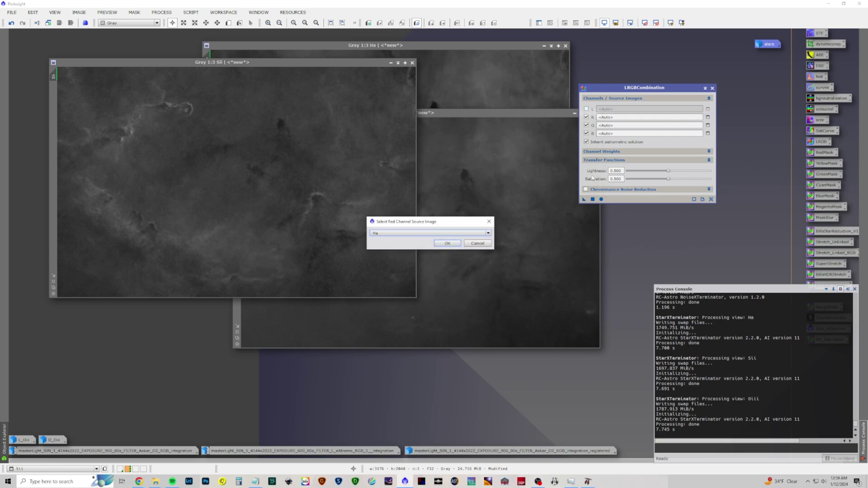
{"action": "left_click", "coordinate": [483, 233]}
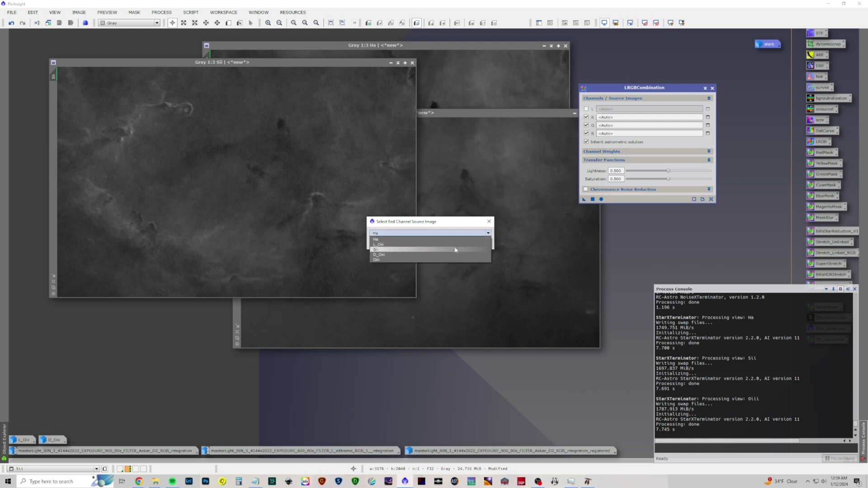
{"action": "left_click", "coordinate": [455, 250]}
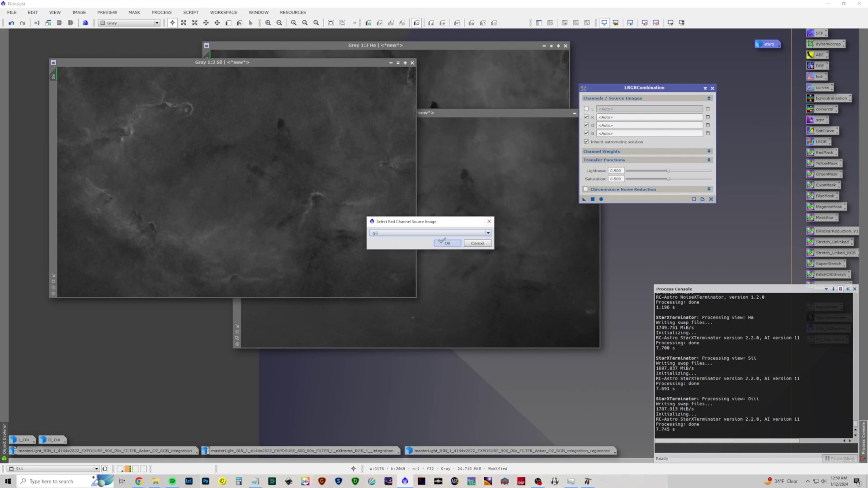
{"action": "left_click", "coordinate": [448, 243]}
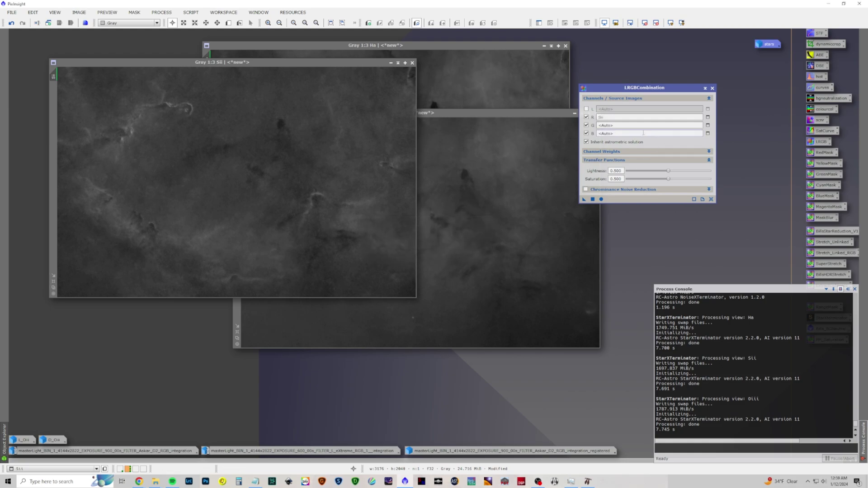
- Assign Ha as the green source and Oiii as the blue source in LRGBCombination
{"action": "left_click", "coordinate": [708, 125]}
{"action": "left_click", "coordinate": [488, 234]}
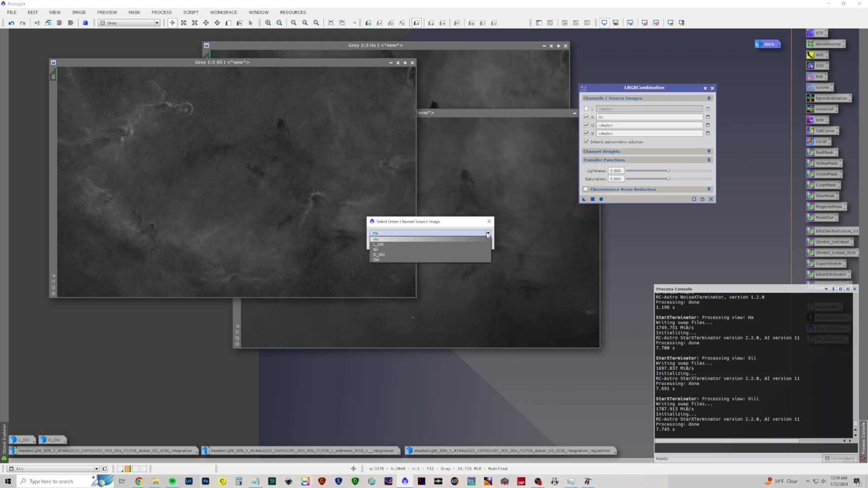
{"action": "left_click", "coordinate": [453, 239]}
{"action": "left_click", "coordinate": [447, 243]}
{"action": "left_click", "coordinate": [708, 134]}
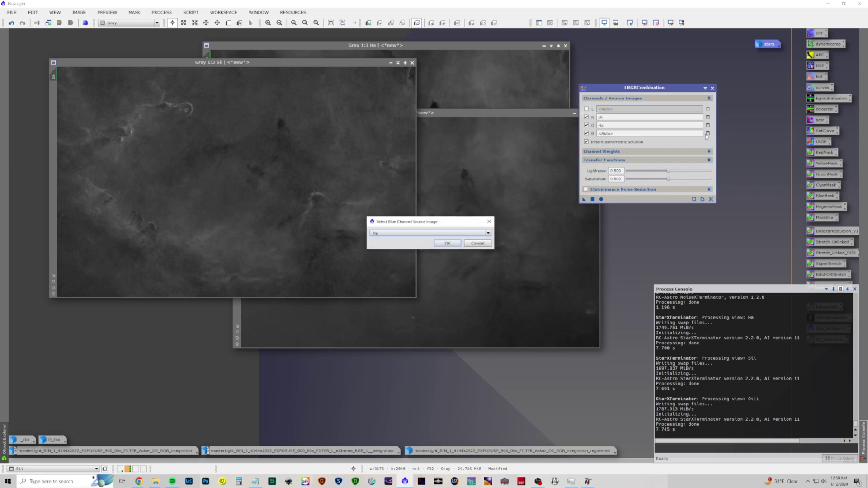
{"action": "left_click", "coordinate": [488, 233]}
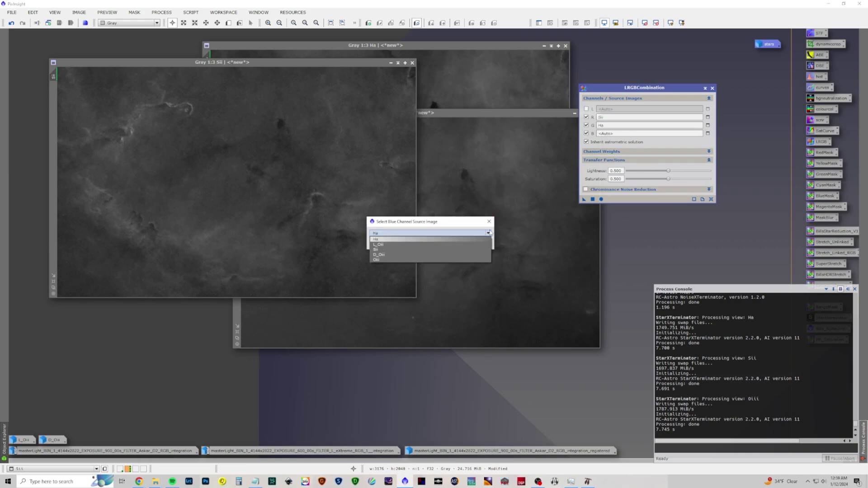
{"action": "left_click", "coordinate": [455, 259]}
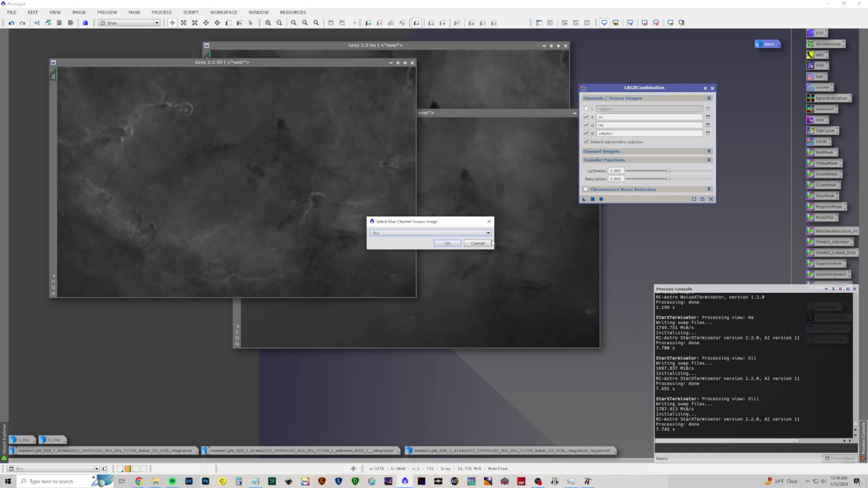
{"action": "left_click", "coordinate": [448, 244]}
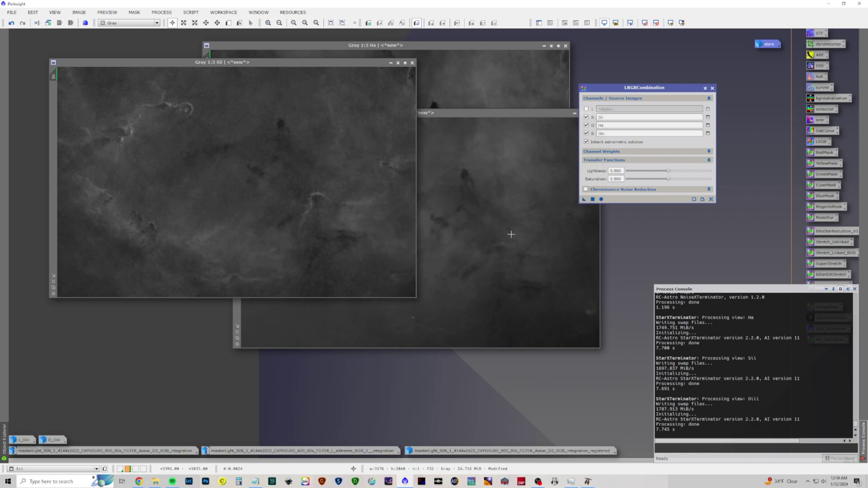
- Combine the channels with Chrominance Noise Reduction enabled, auto-stretch the new RGB image's display and move it up beside the process window
{"action": "left_click", "coordinate": [586, 190]}
{"action": "left_click", "coordinate": [619, 153]}
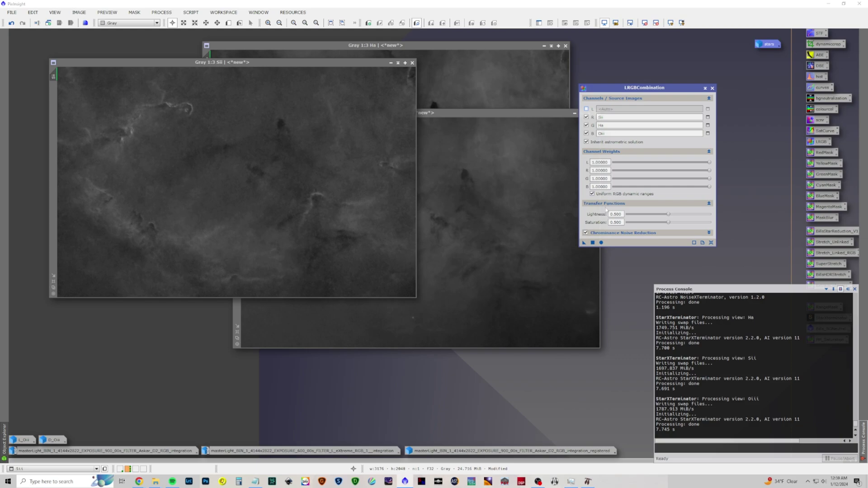
{"action": "left_click", "coordinate": [601, 243]}
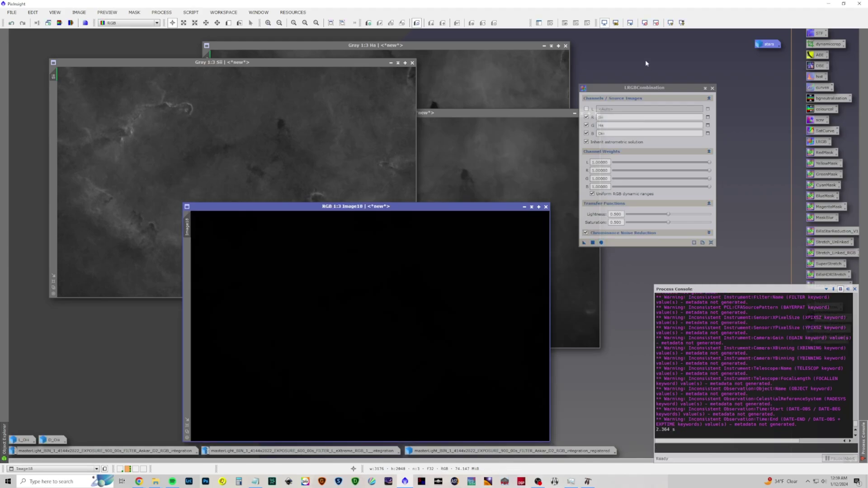
{"action": "left_click", "coordinate": [671, 23]}
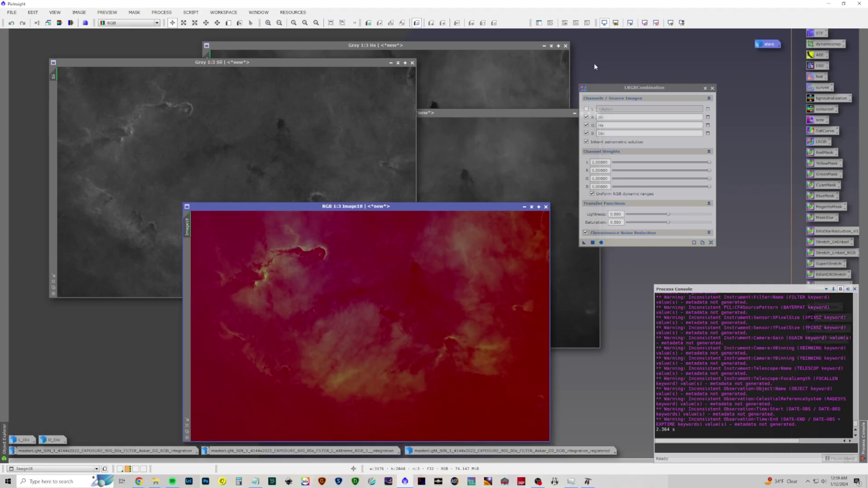
{"action": "left_click_drag", "start_coordinate": [414, 212], "coordinate": [436, 86]}
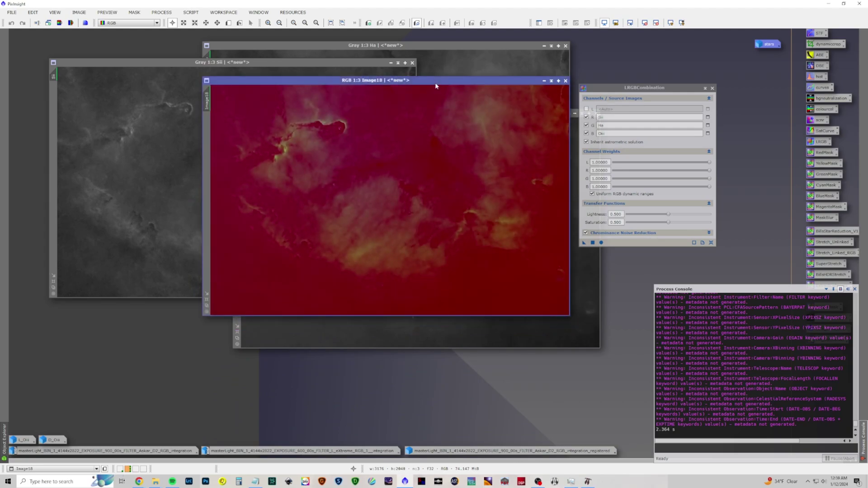
- Apply BackgroundNeutralization with default settings to the combined RGB image, refresh its display auto-stretch and close the process
{"action": "left_click", "coordinate": [162, 13]}
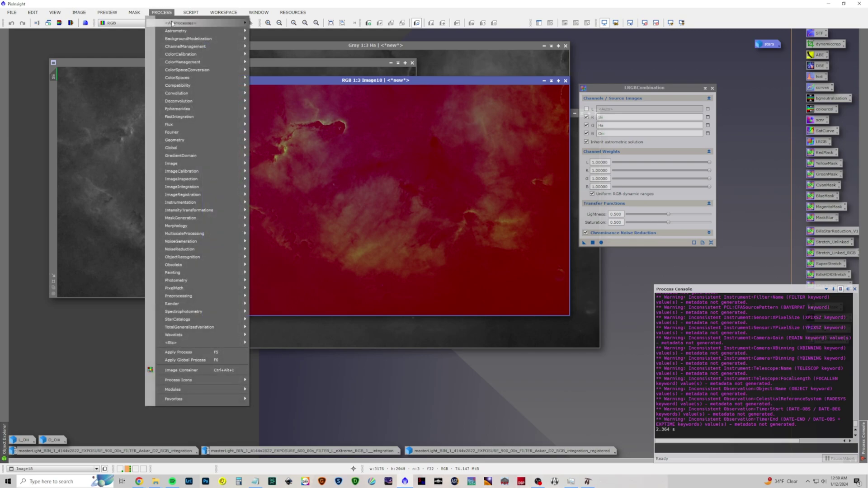
{"action": "mouse_move", "coordinate": [181, 22]}
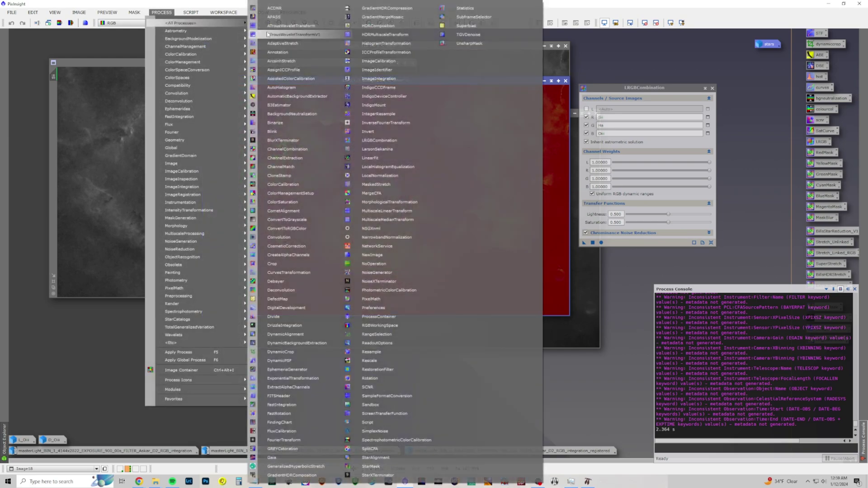
{"action": "left_click", "coordinate": [292, 113]}
{"action": "left_click_drag", "start_coordinate": [436, 202], "coordinate": [362, 237]}
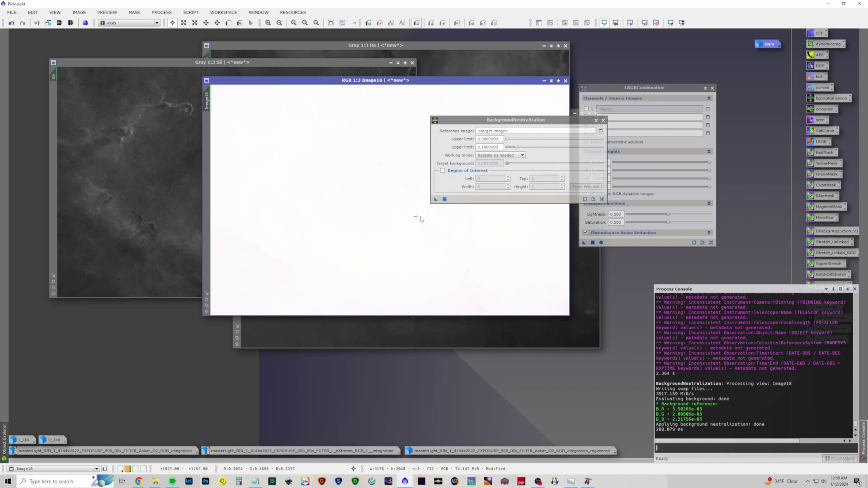
{"action": "left_click", "coordinate": [646, 23]}
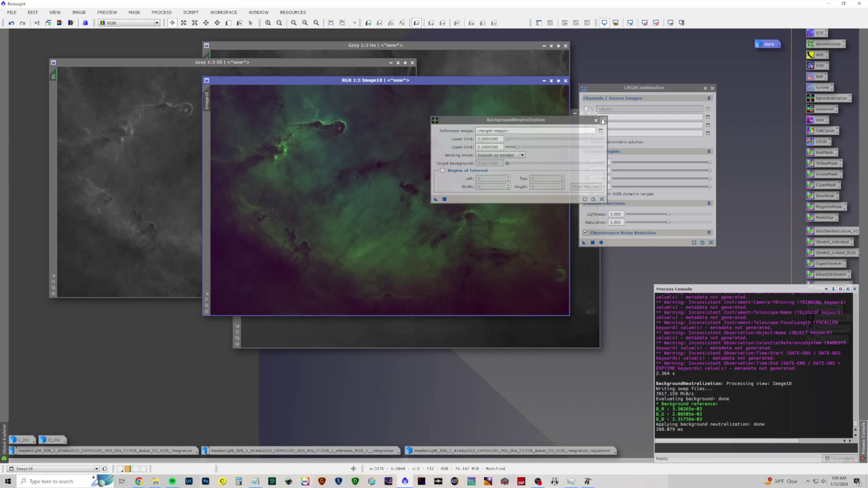
{"action": "left_click", "coordinate": [602, 120]}
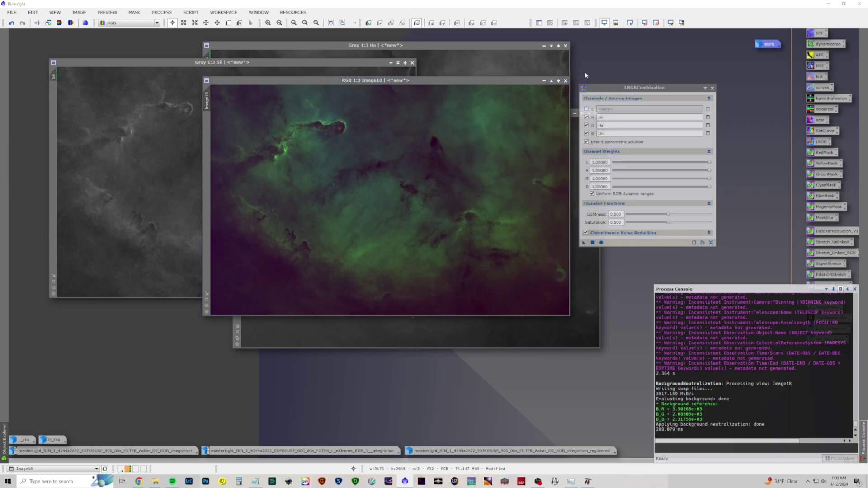
- Minimize the Ha, Sii and Oiii images and close LRGBCombination
{"action": "left_click", "coordinate": [545, 46]}
{"action": "left_click", "coordinate": [397, 63]}
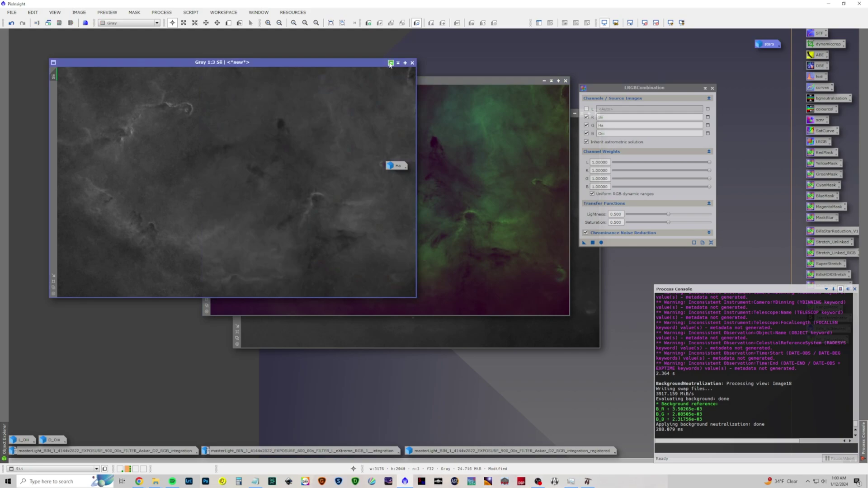
{"action": "left_click", "coordinate": [391, 62]}
{"action": "left_click", "coordinate": [575, 113]}
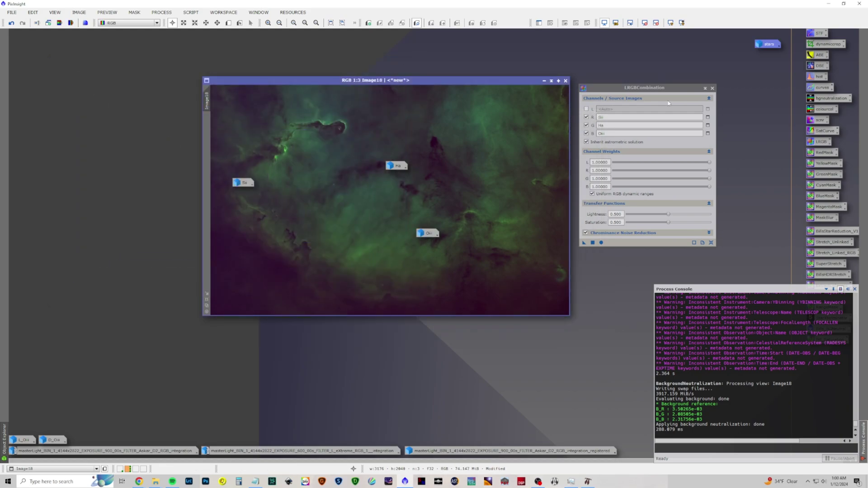
{"action": "left_click", "coordinate": [712, 88]}
- Park the Oiii, Ha and Sii icons in a row beside the L_Oiii and D_Oiii icons
{"action": "left_click", "coordinate": [432, 236]}
{"action": "left_click_drag", "start_coordinate": [431, 237], "coordinate": [90, 443]}
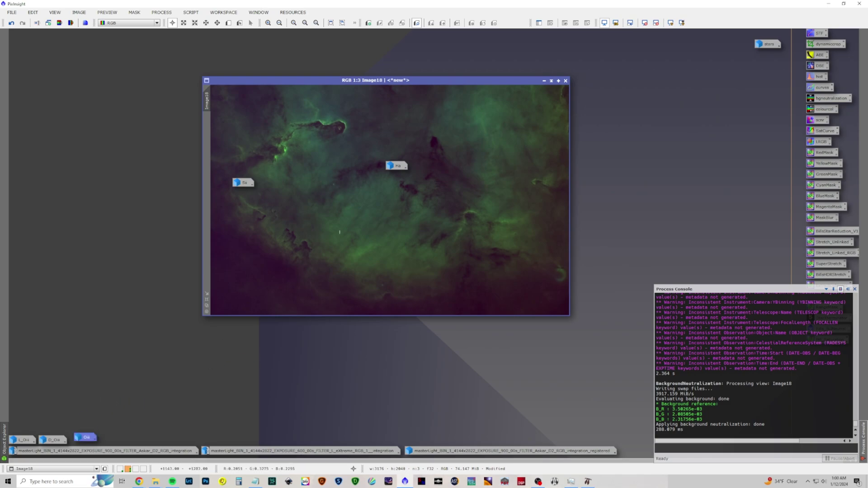
{"action": "left_click", "coordinate": [398, 168]}
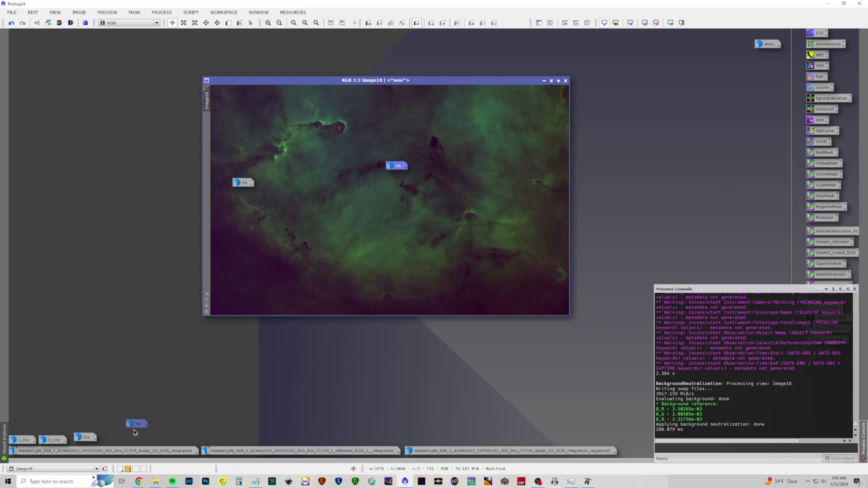
{"action": "left_click_drag", "start_coordinate": [118, 441], "coordinate": [116, 441]}
{"action": "left_click_drag", "start_coordinate": [243, 183], "coordinate": [137, 442]}
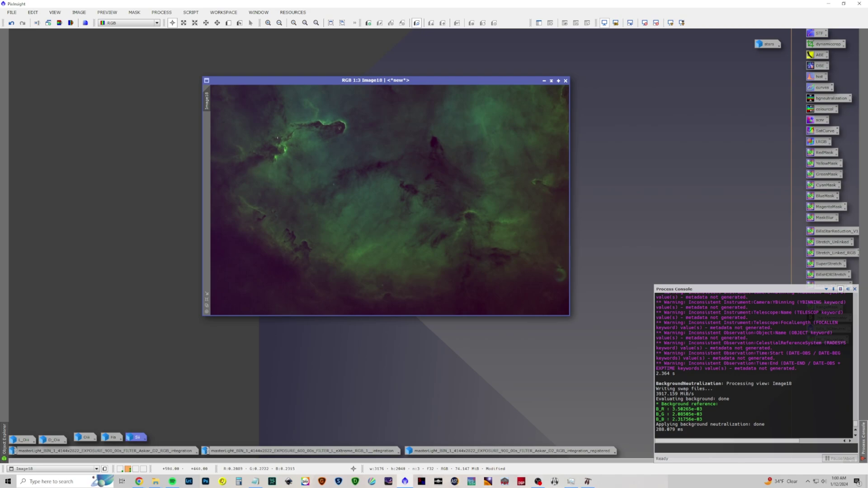
- Open NarrowbandNormalization with a real-time preview of the combined image, choose the SHO palette and set OIII boost to 1.034
{"action": "left_click", "coordinate": [162, 13]}
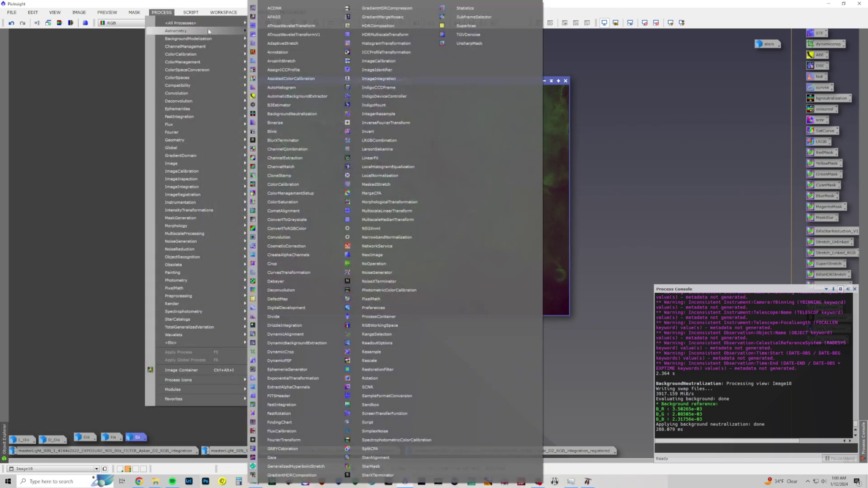
{"action": "left_click", "coordinate": [396, 240]}
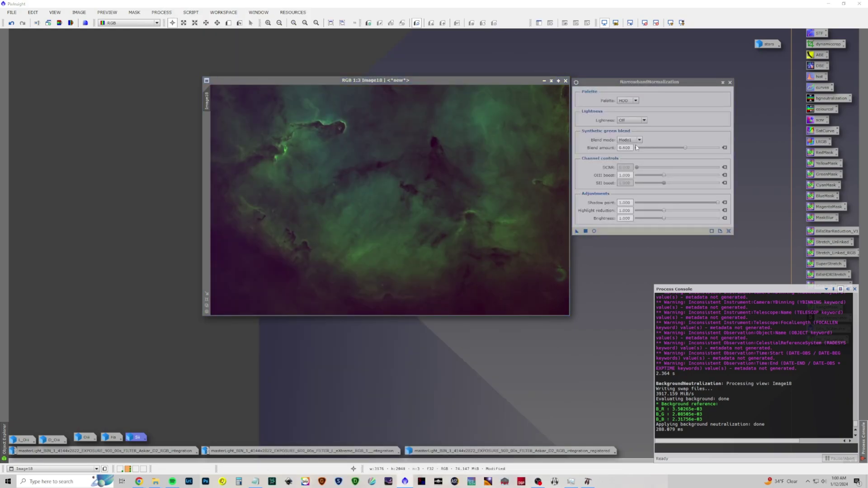
{"action": "left_click", "coordinate": [595, 231]}
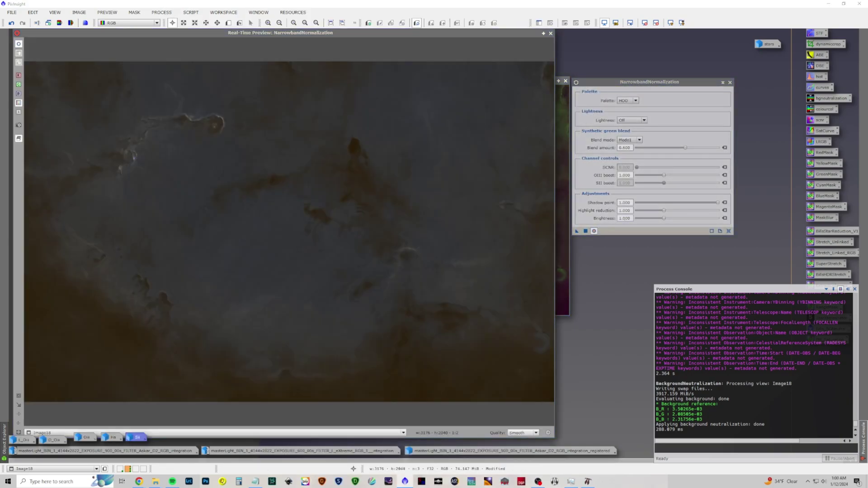
{"action": "left_click", "coordinate": [629, 100]}
{"action": "left_click", "coordinate": [634, 112]}
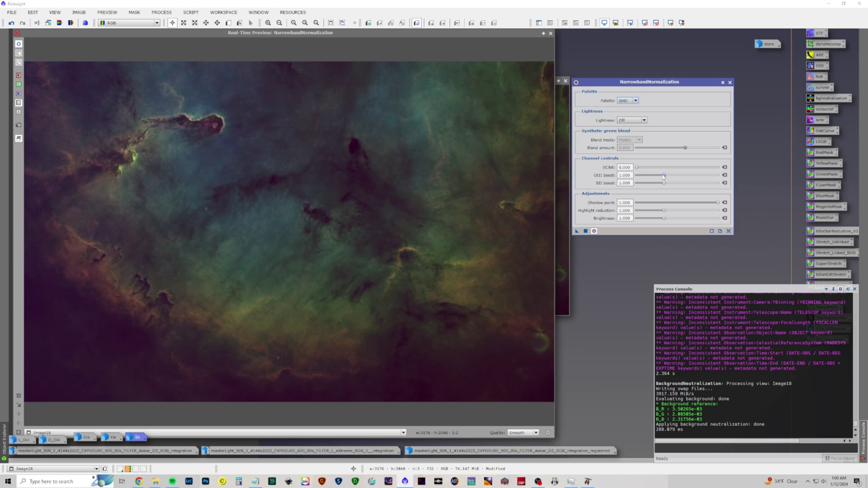
{"action": "mouse_move", "coordinate": [664, 176]}
{"action": "left_mouse_down"}
{"action": "mouse_move", "coordinate": [683, 177]}
{"action": "mouse_move", "coordinate": [640, 172]}
{"action": "mouse_move", "coordinate": [666, 176]}
{"action": "left_mouse_up"}
- Compare the Preserve, Ha, OIII and SII lightness options in the real-time preview of the combined image
{"action": "left_click", "coordinate": [645, 121]}
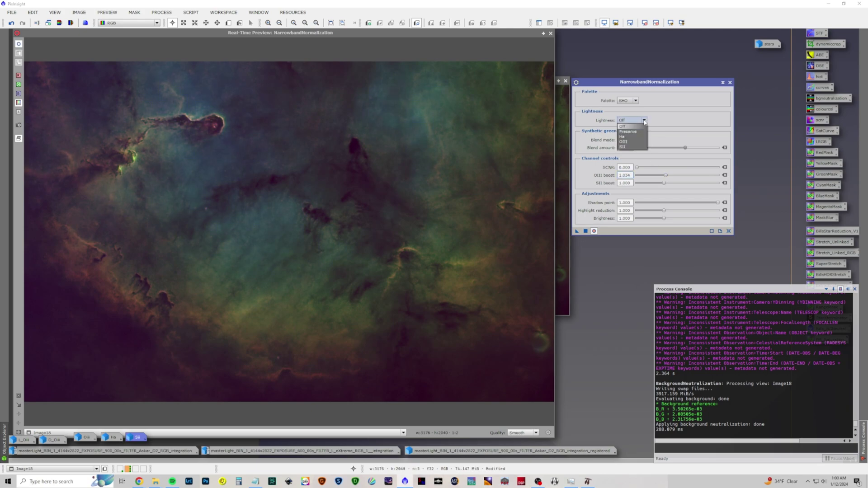
{"action": "left_click", "coordinate": [642, 132]}
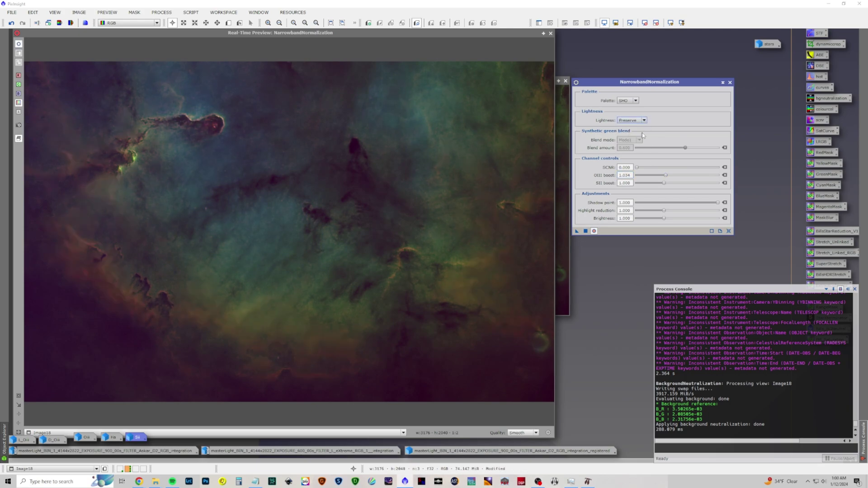
{"action": "left_click", "coordinate": [645, 121]}
{"action": "left_click", "coordinate": [641, 136]}
{"action": "left_click", "coordinate": [644, 120]}
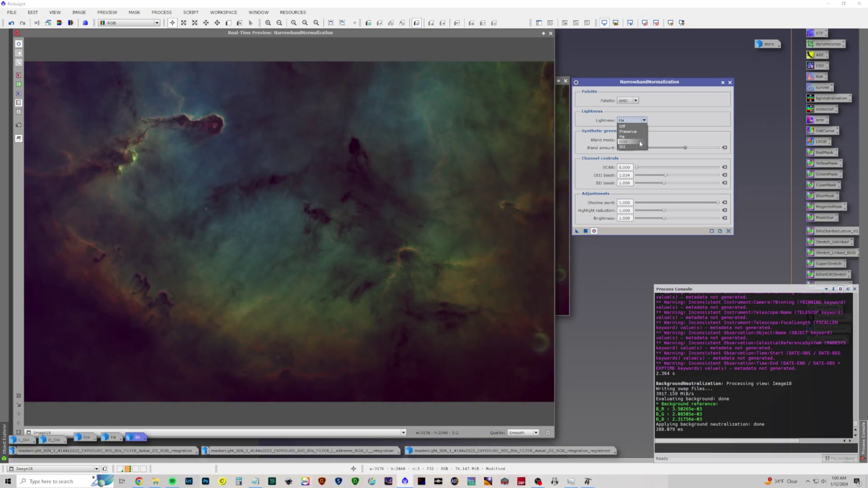
{"action": "left_click", "coordinate": [642, 141]}
{"action": "left_click", "coordinate": [644, 121]}
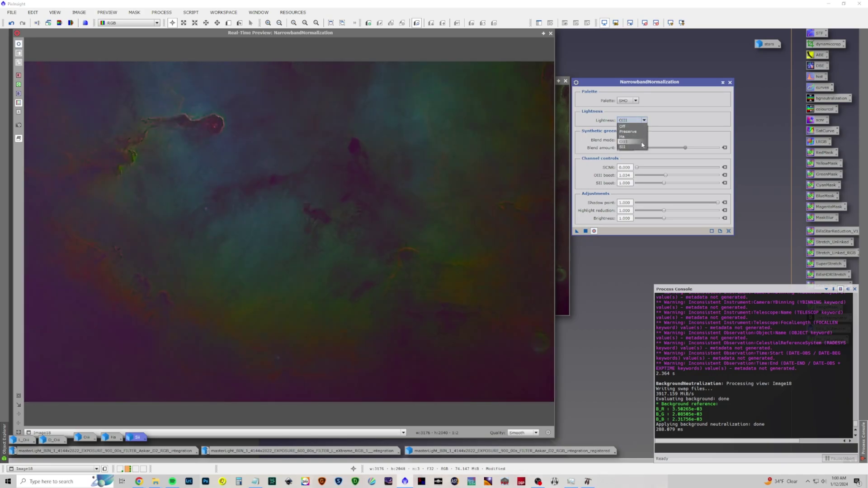
{"action": "left_click", "coordinate": [642, 147]}
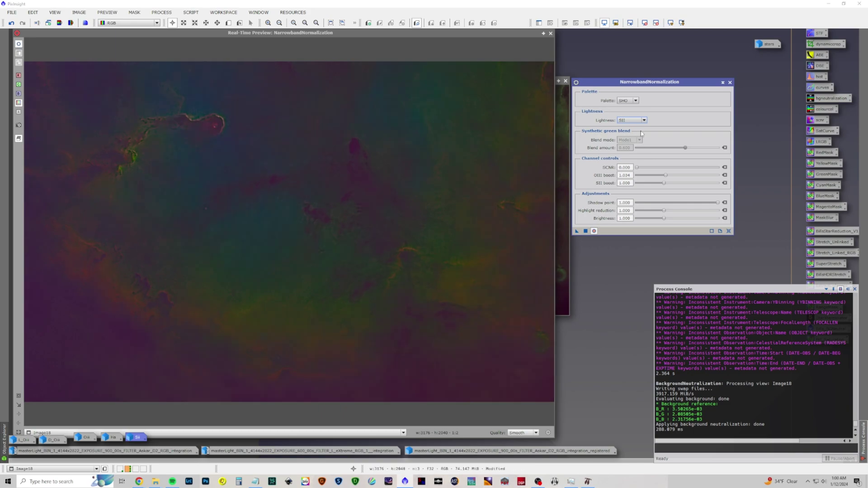
- Compare the Ha lightness option with Preserve once more and settle on Ha
{"action": "left_click", "coordinate": [644, 121]}
{"action": "left_click", "coordinate": [642, 136]}
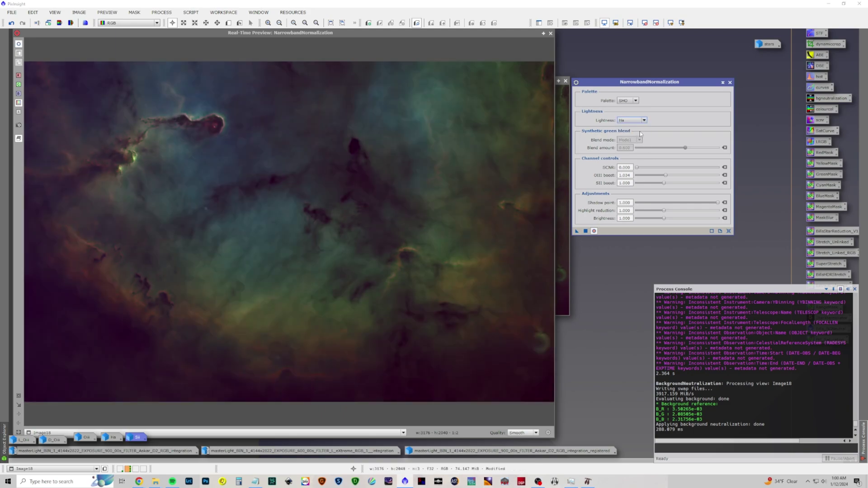
{"action": "left_click", "coordinate": [644, 121]}
{"action": "left_click", "coordinate": [638, 125]}
{"action": "left_click", "coordinate": [644, 121]}
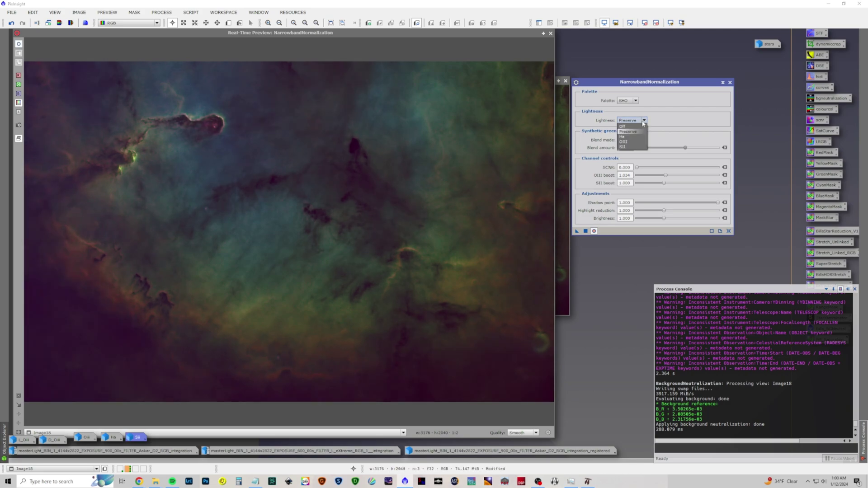
{"action": "left_click", "coordinate": [639, 136]}
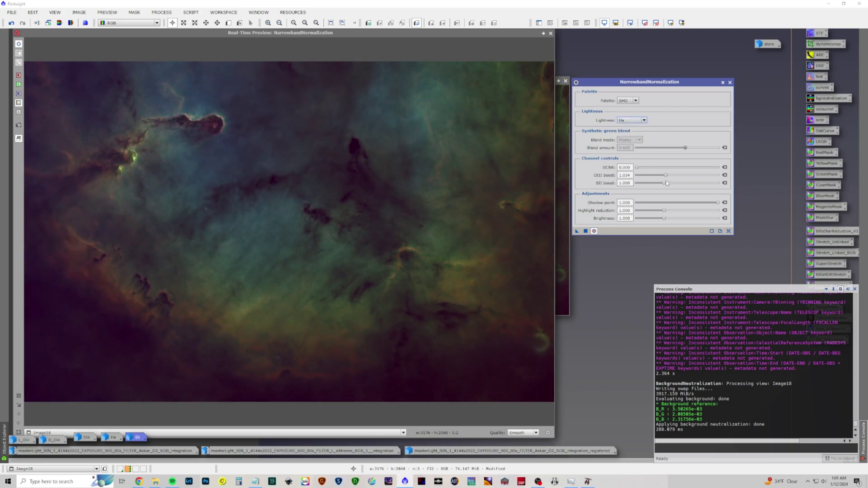
- Set OIII boost to 1.529 and, after trying lower and maximum values, set SII boost to 1.014
{"action": "left_click_drag", "start_coordinate": [666, 176], "coordinate": [694, 179]}
{"action": "mouse_move", "coordinate": [664, 184]}
{"action": "left_mouse_down"}
{"action": "mouse_move", "coordinate": [685, 184]}
{"action": "mouse_move", "coordinate": [638, 183]}
{"action": "mouse_move", "coordinate": [660, 184]}
{"action": "left_mouse_up"}
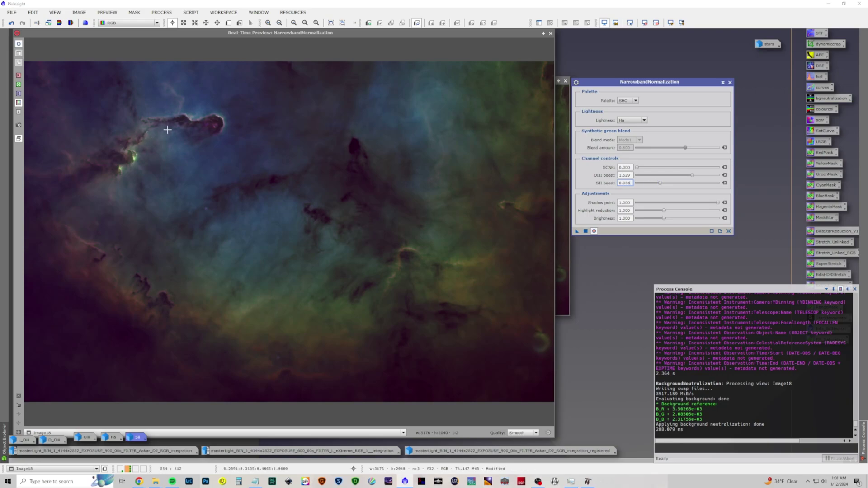
{"action": "left_click_drag", "start_coordinate": [658, 185], "coordinate": [720, 184]}
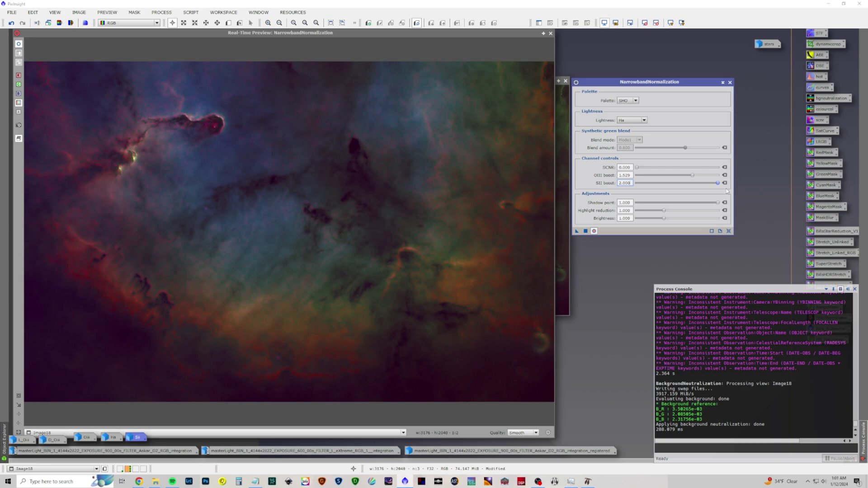
{"action": "left_click_drag", "start_coordinate": [702, 183], "coordinate": [664, 182]}
- Set highlight reduction to 0.796 and brightness to 1.152, apply NarrowbandNormalization to the combined image, and close it with the preview
{"action": "mouse_move", "coordinate": [664, 212]}
{"action": "left_mouse_down"}
{"action": "mouse_move", "coordinate": [674, 211]}
{"action": "mouse_move", "coordinate": [641, 210]}
{"action": "mouse_move", "coordinate": [671, 219]}
{"action": "left_mouse_up"}
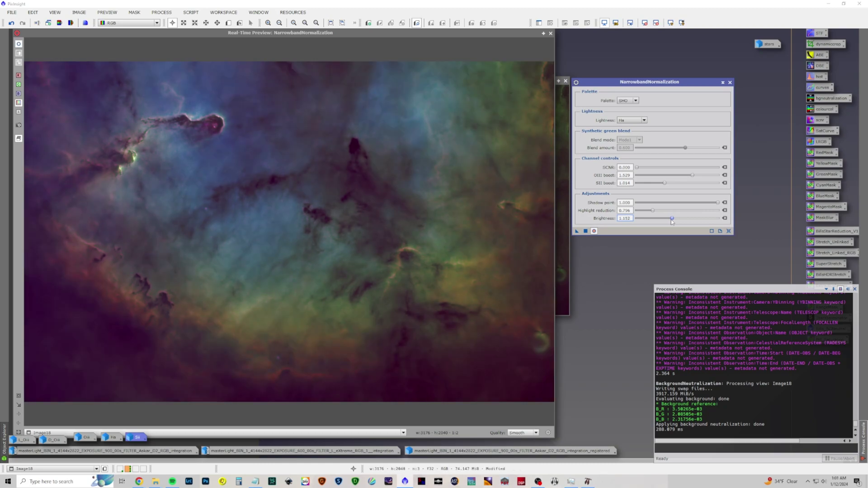
{"action": "left_click", "coordinate": [587, 231]}
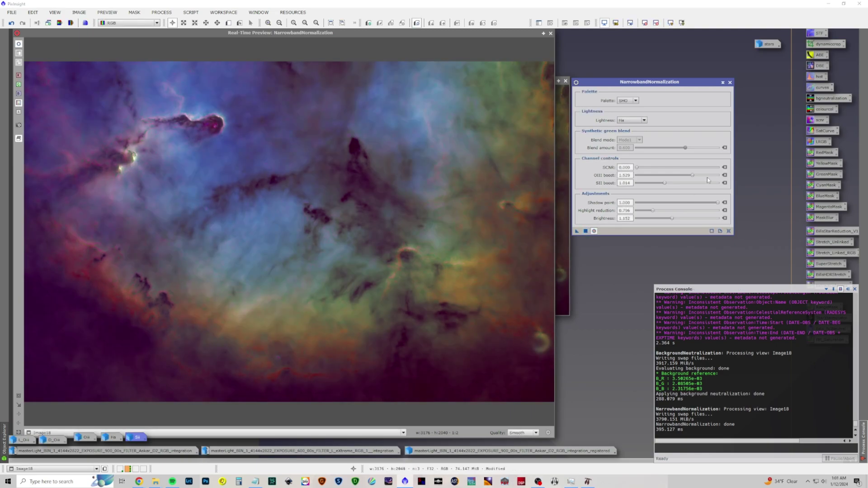
{"action": "left_click", "coordinate": [730, 82]}
{"action": "left_click", "coordinate": [730, 82]}
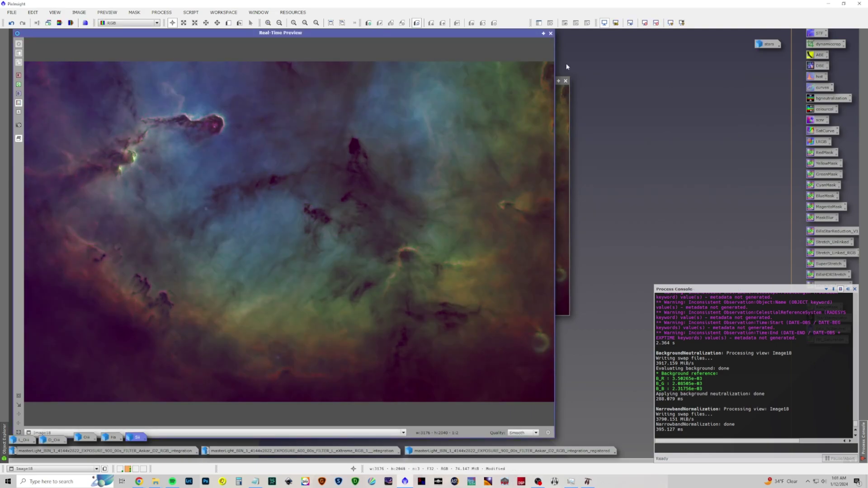
{"action": "left_click", "coordinate": [551, 33]}
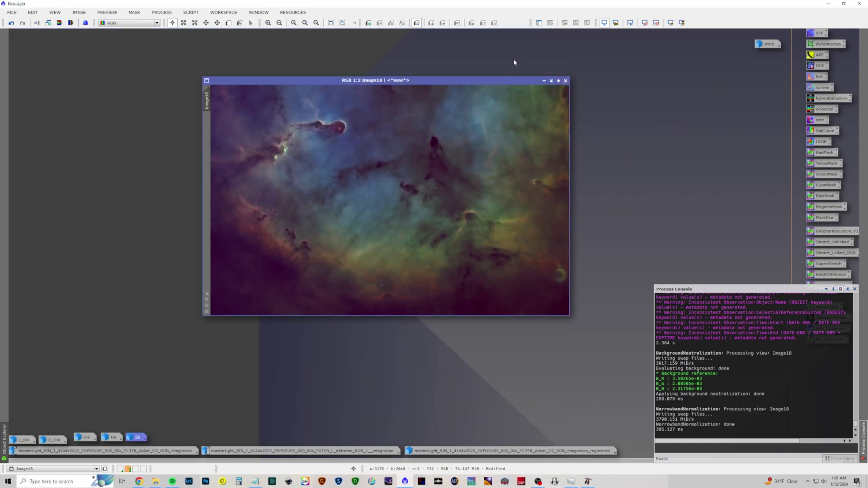
- Enlarge and reposition the combined image's window so the whole nebula shows at 1:2 zoom
{"action": "left_click_drag", "start_coordinate": [478, 83], "coordinate": [459, 71]}
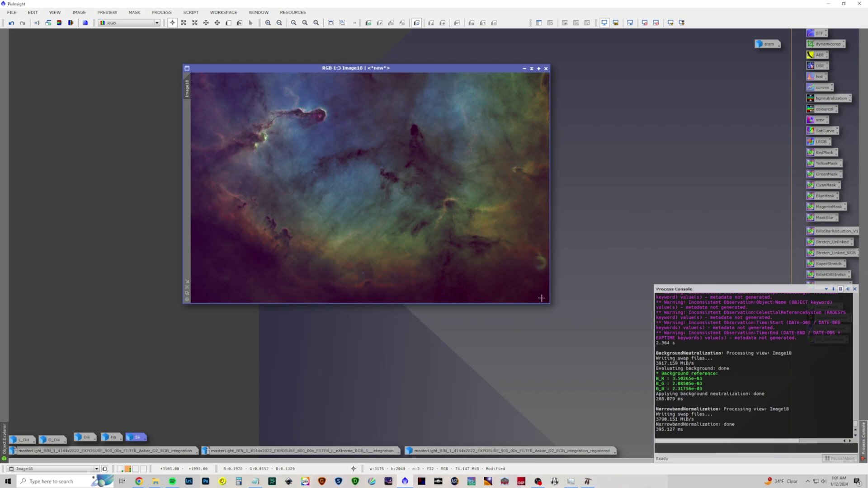
{"action": "left_click_drag", "start_coordinate": [549, 305], "coordinate": [646, 397]}
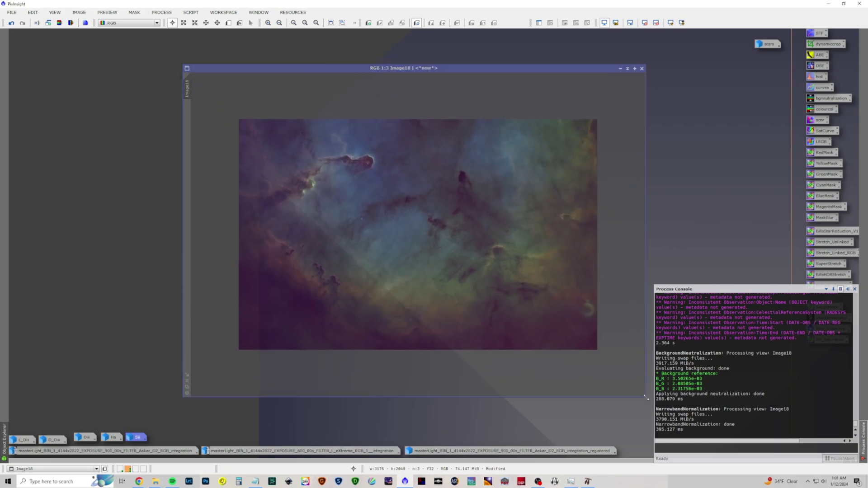
{"action": "scroll", "coordinate": [539, 339], "scroll_direction": "up", "scroll_amount": 1}
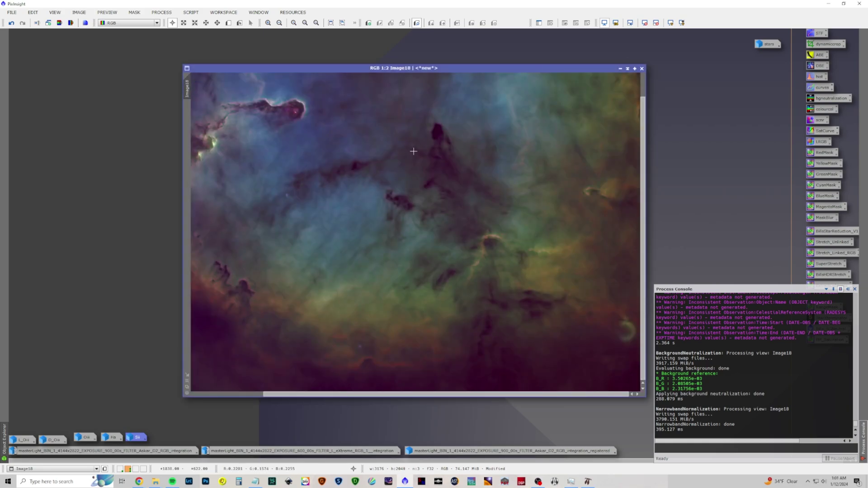
{"action": "left_click_drag", "start_coordinate": [181, 62], "coordinate": [53, 28]}
{"action": "left_click_drag", "start_coordinate": [325, 38], "coordinate": [294, 44]}
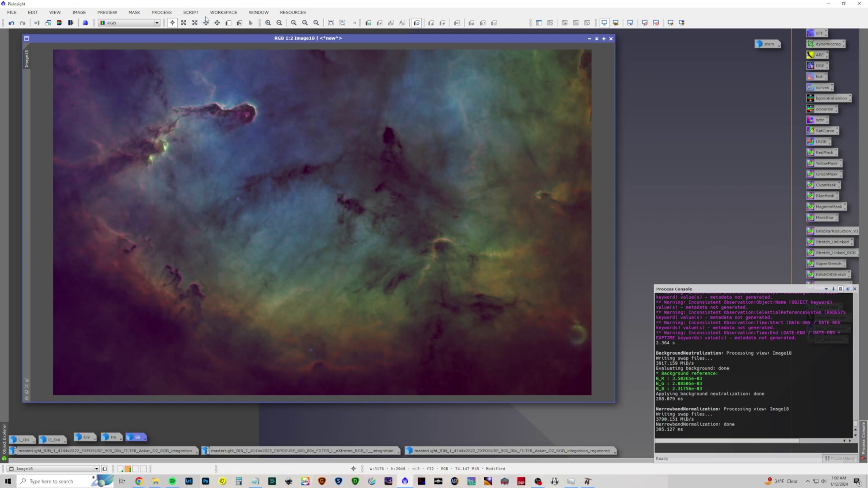
{"action": "left_click", "coordinate": [162, 13]}
{"action": "mouse_move", "coordinate": [175, 23]}
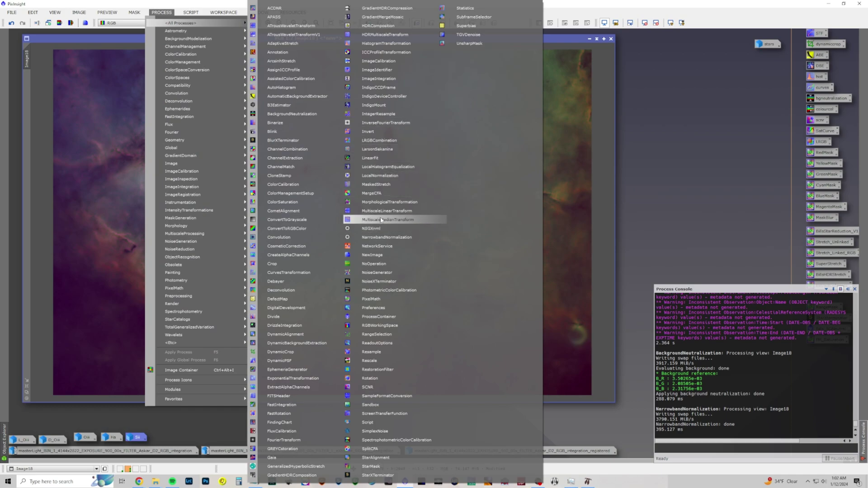
{"action": "left_click", "coordinate": [297, 467]}
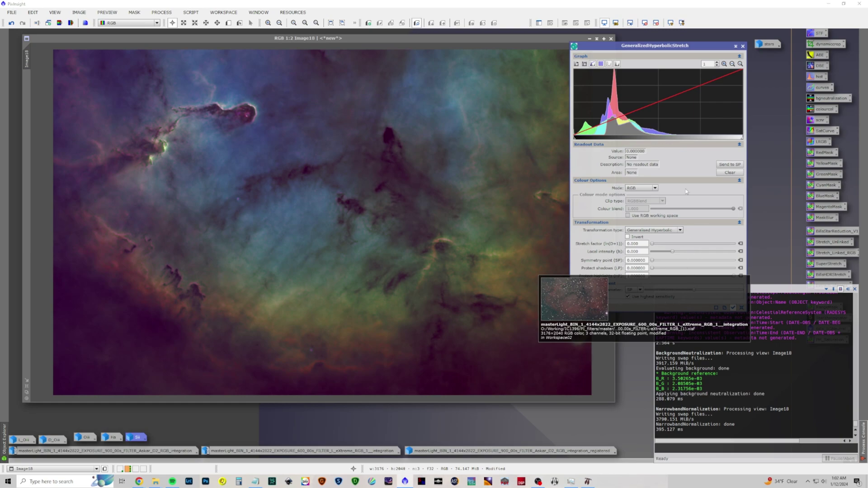
{"action": "left_click_drag", "start_coordinate": [663, 50], "coordinate": [642, 52]}
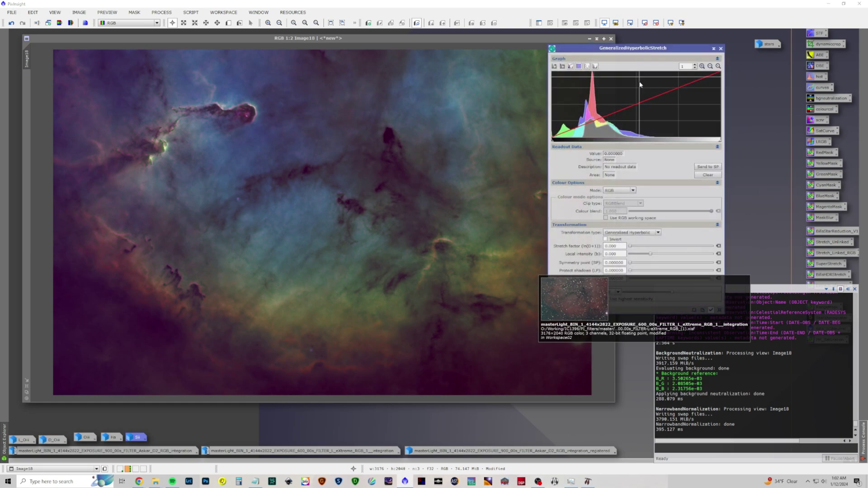
{"action": "left_click", "coordinate": [632, 408]}
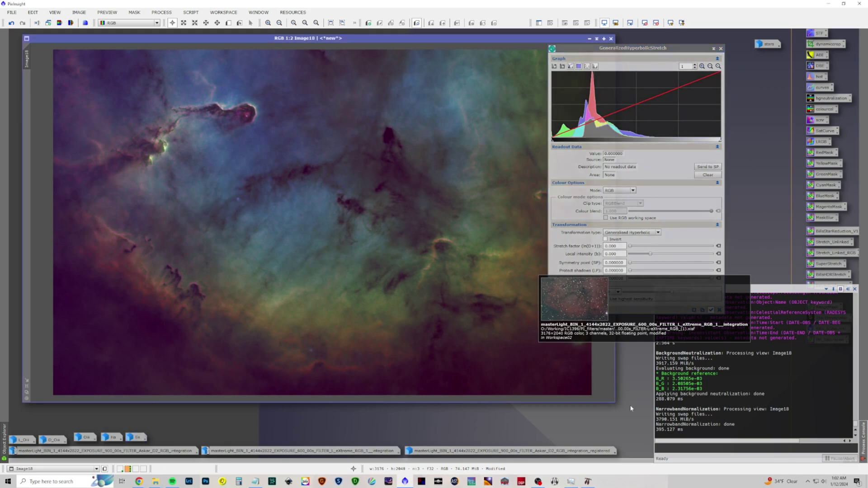
{"action": "left_click", "coordinate": [855, 290]}
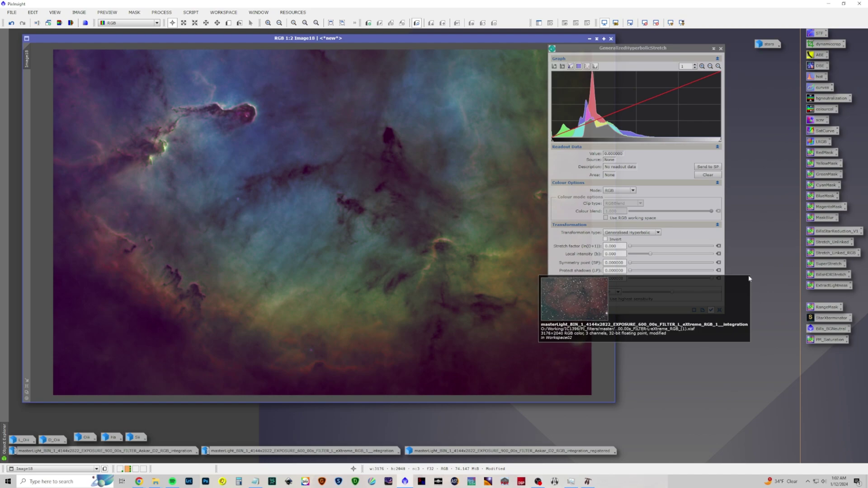
{"action": "scroll", "coordinate": [554, 368], "scroll_direction": "down", "scroll_amount": 1}
{"action": "scroll", "coordinate": [555, 369], "scroll_direction": "up", "scroll_amount": 2}
{"action": "scroll", "coordinate": [555, 368], "scroll_direction": "down", "scroll_amount": 2}
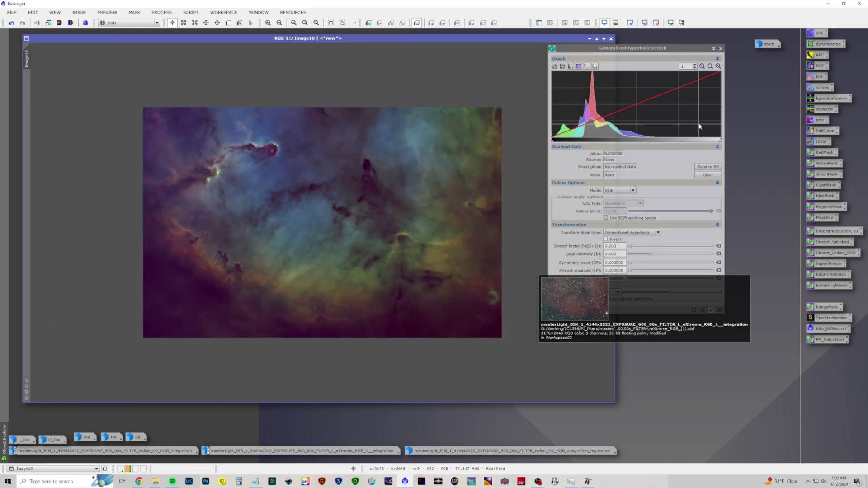
{"action": "left_click", "coordinate": [721, 49]}
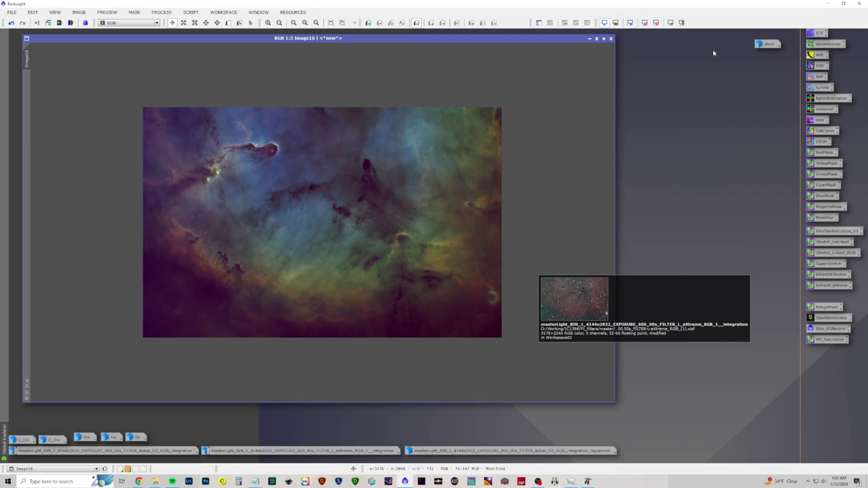
{"action": "left_click", "coordinate": [590, 39]}
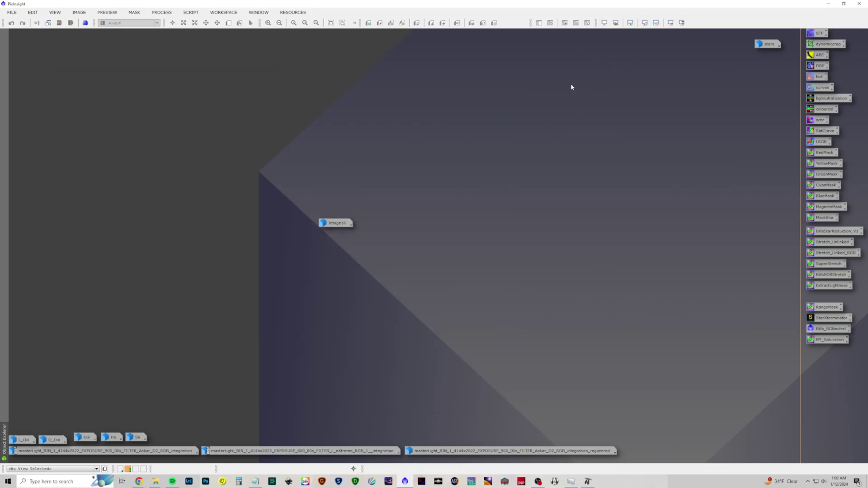
{"action": "double_click", "coordinate": [334, 222]}
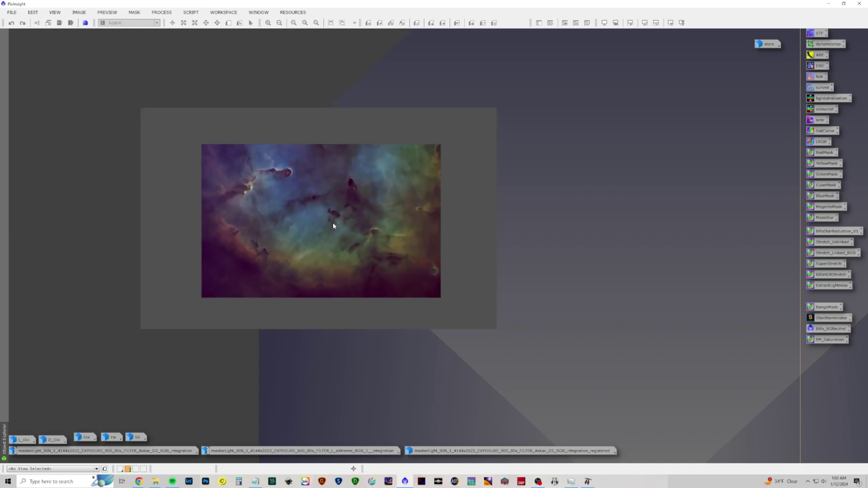
{"action": "scroll", "coordinate": [334, 106], "scroll_direction": "up", "scroll_amount": 1}
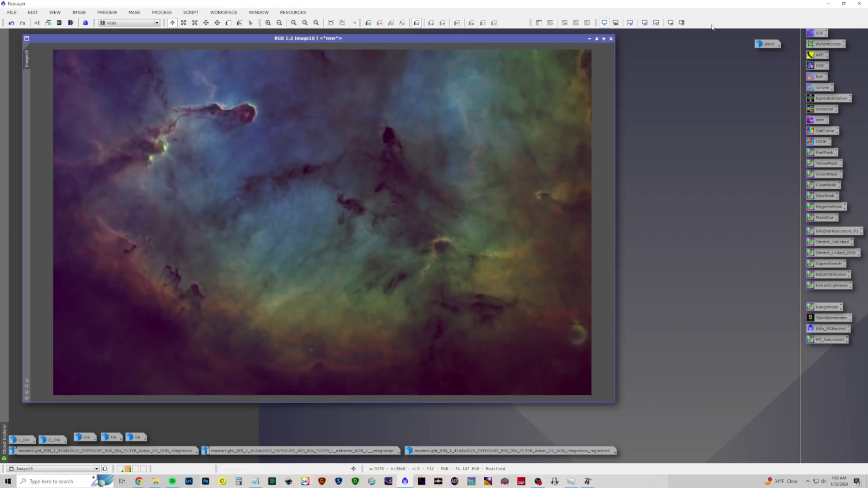
- Open the HistogramTransformation and ScreenTransferFunction processes for the combined image
{"action": "left_click", "coordinate": [646, 25]}
{"action": "left_click", "coordinate": [646, 25]}
{"action": "left_click", "coordinate": [163, 13]}
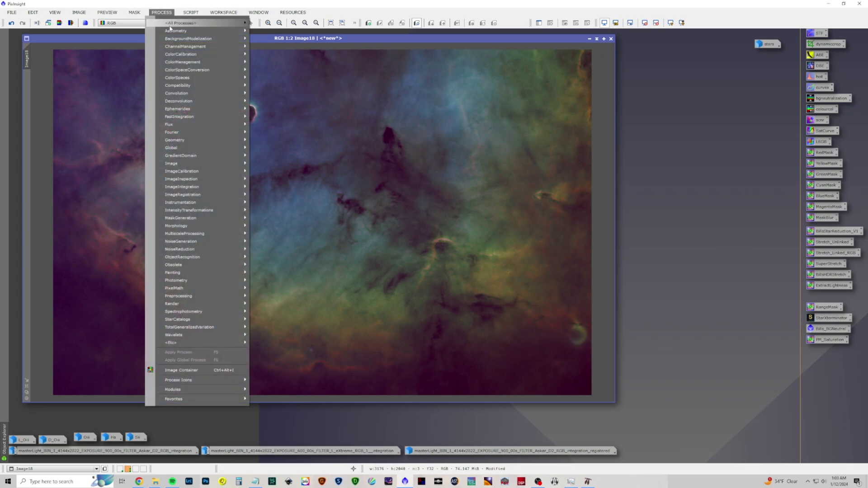
{"action": "mouse_move", "coordinate": [181, 23]}
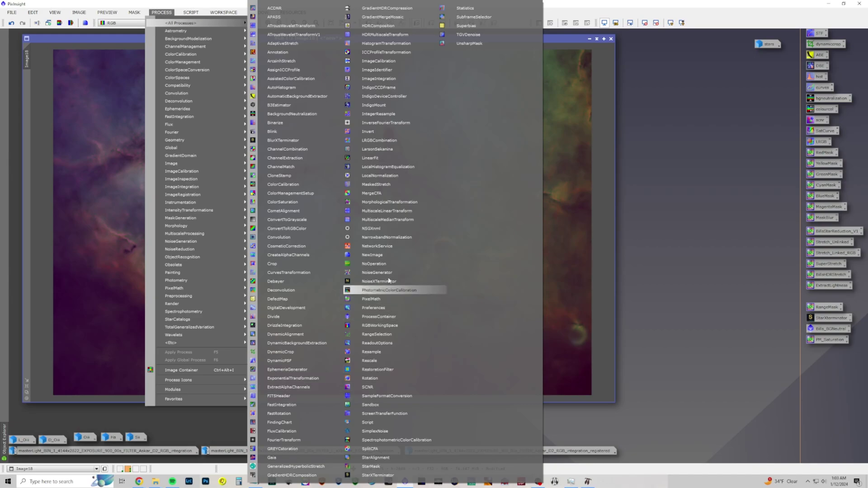
{"action": "left_click", "coordinate": [394, 43]}
{"action": "left_click", "coordinate": [162, 13]}
{"action": "mouse_move", "coordinate": [174, 21]}
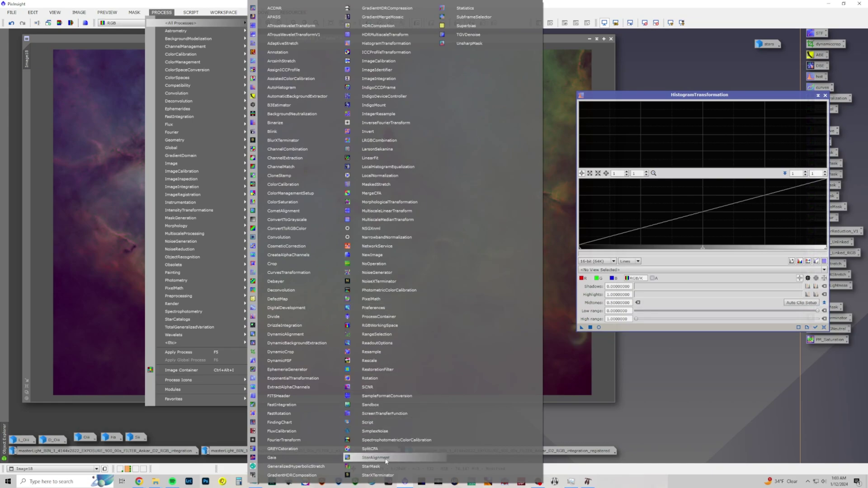
{"action": "left_click", "coordinate": [388, 414]}
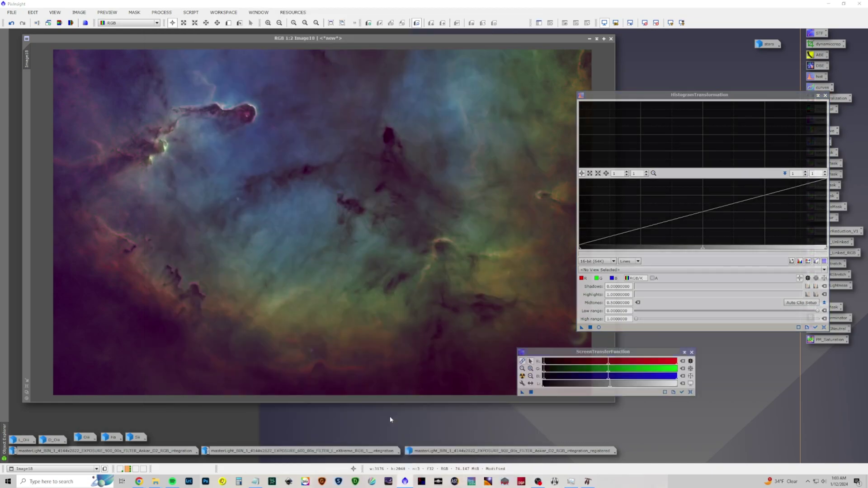
- Transfer the combined image's screen stretch to HistogramTransformation, apply it permanently to the image, and close both processes
{"action": "left_click", "coordinate": [523, 384]}
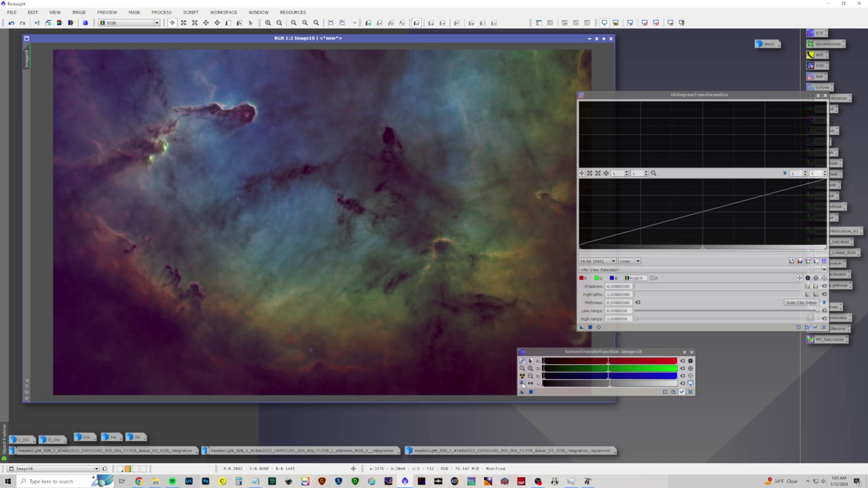
{"action": "left_click_drag", "start_coordinate": [522, 392], "coordinate": [466, 298]}
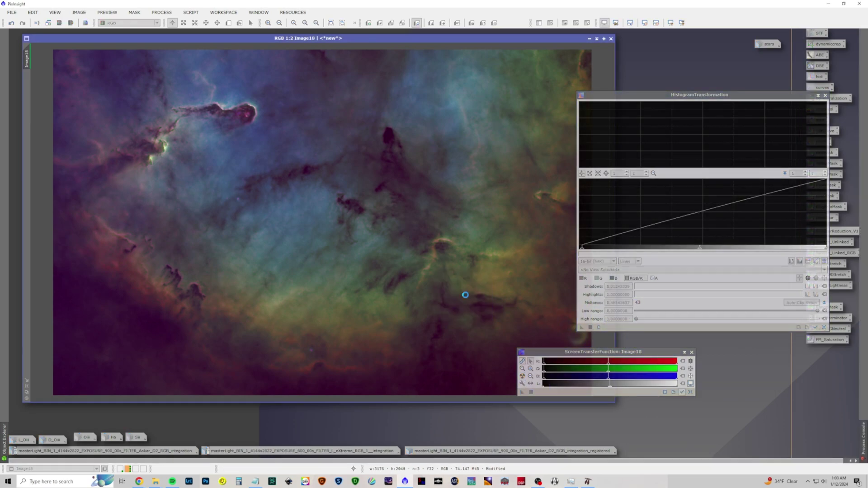
{"action": "left_click", "coordinate": [691, 352]}
{"action": "left_click", "coordinate": [825, 95]}
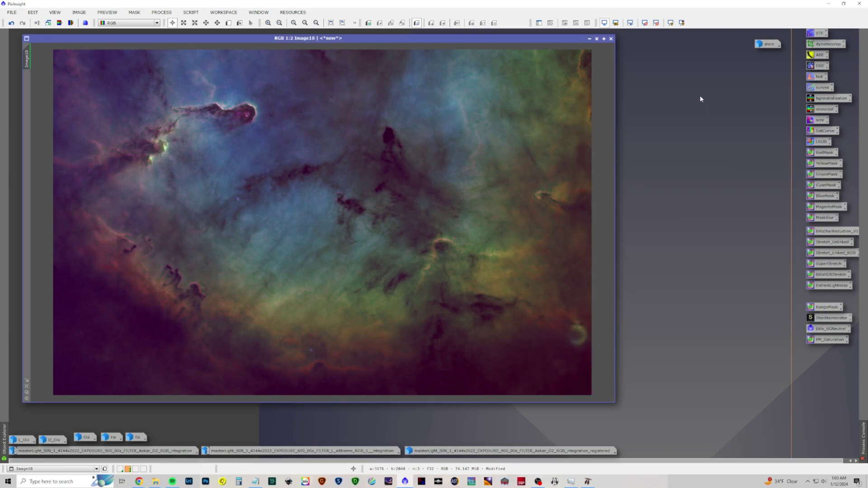
- Preview LocalHistogramEqualization live on the combined image with kernel radius 326, amount 0.340 and a lower contrast limit
{"action": "left_click", "coordinate": [162, 12]}
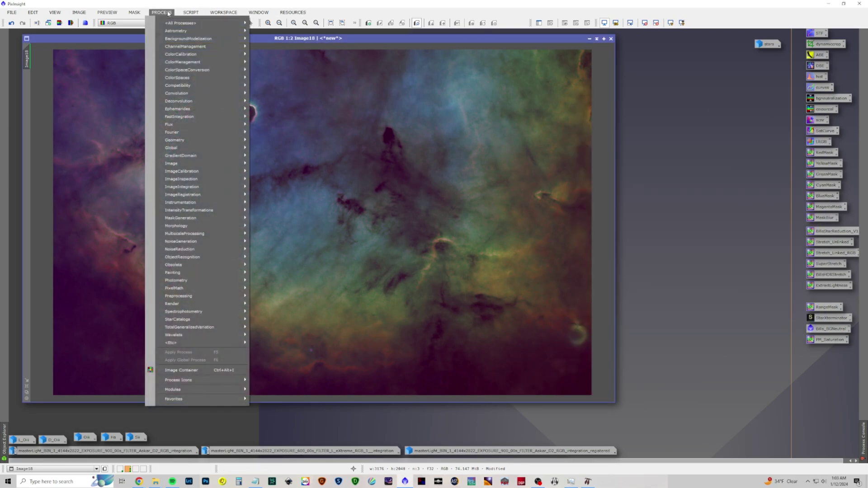
{"action": "mouse_move", "coordinate": [171, 22]}
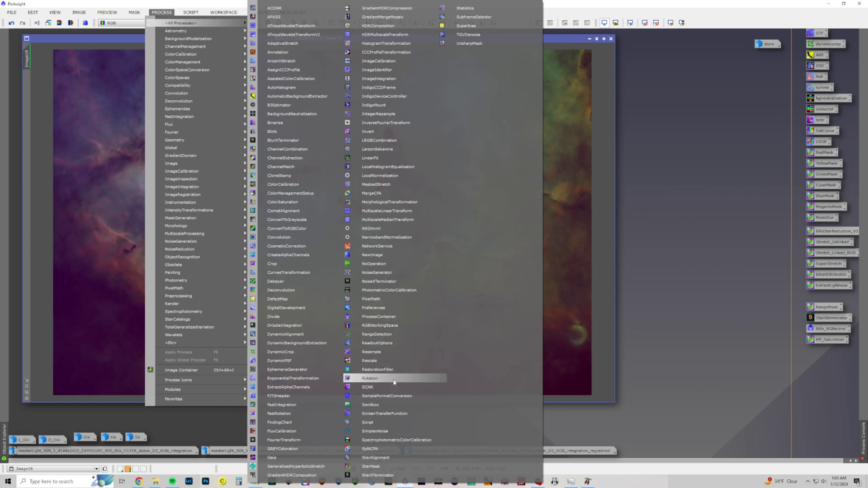
{"action": "left_click", "coordinate": [387, 171]}
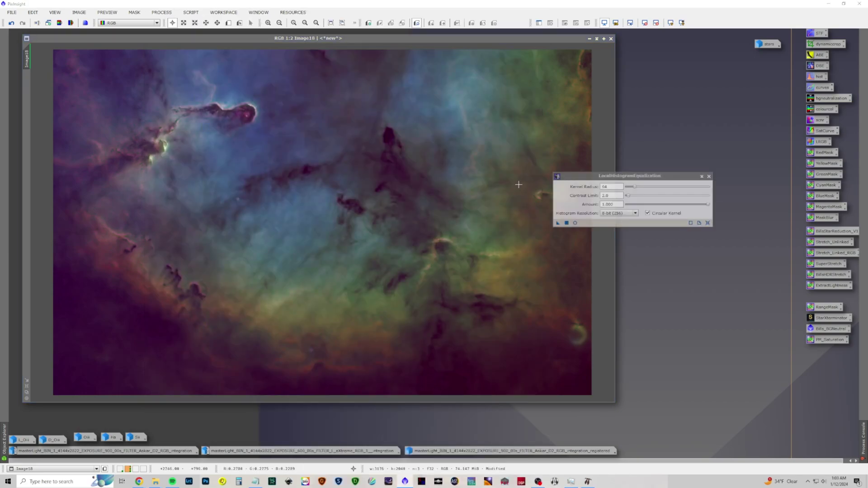
{"action": "left_click", "coordinate": [575, 224]}
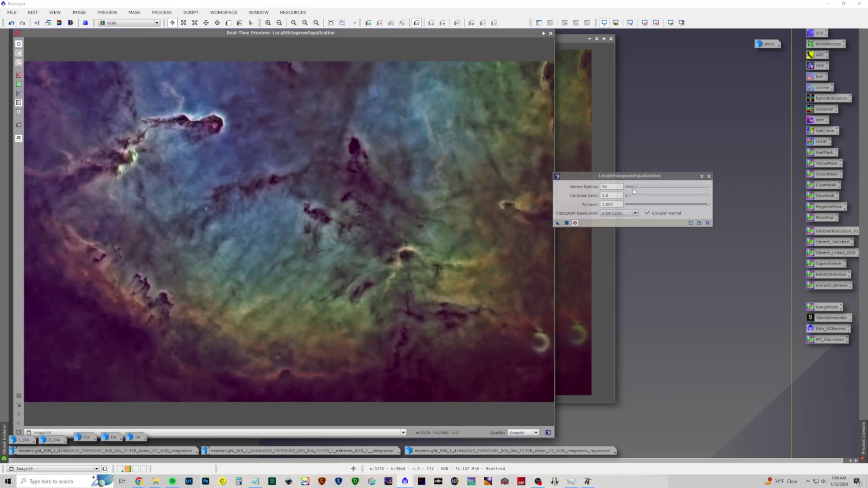
{"action": "left_click_drag", "start_coordinate": [635, 186], "coordinate": [677, 186]}
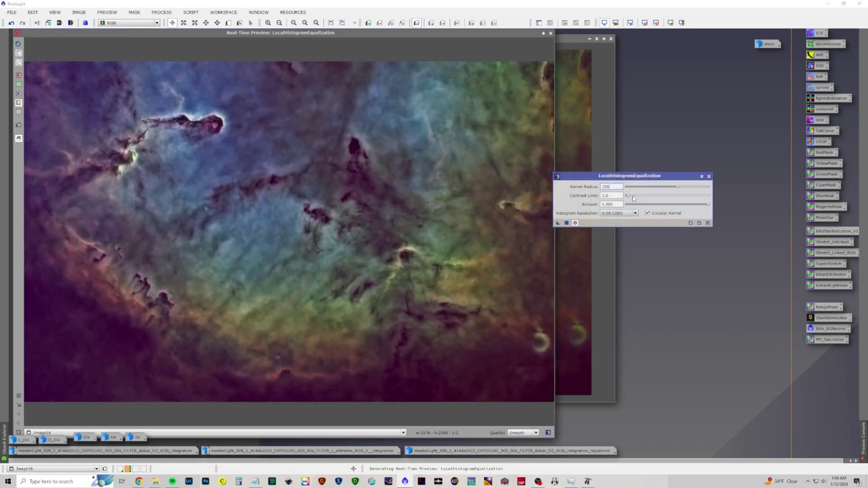
{"action": "left_click_drag", "start_coordinate": [708, 204], "coordinate": [628, 198]}
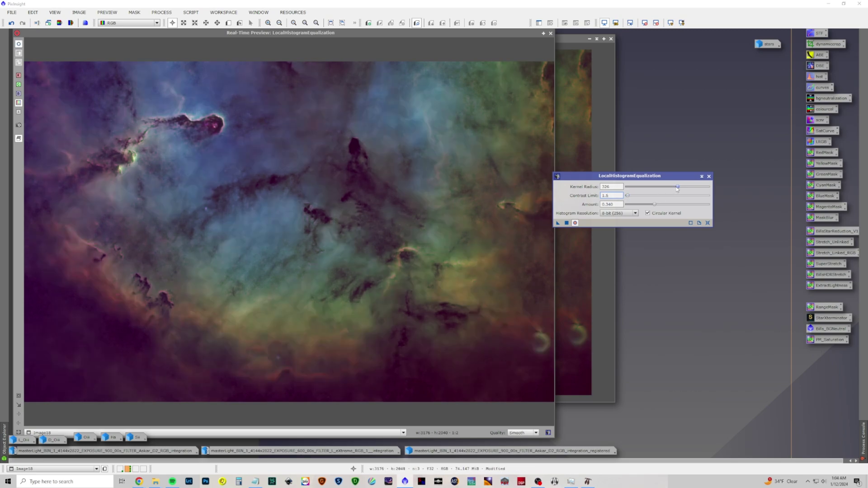
- Compare the preview with and without LocalHistogramEqualization, apply it to the combined image, and close the process and preview
{"action": "left_click", "coordinate": [575, 223]}
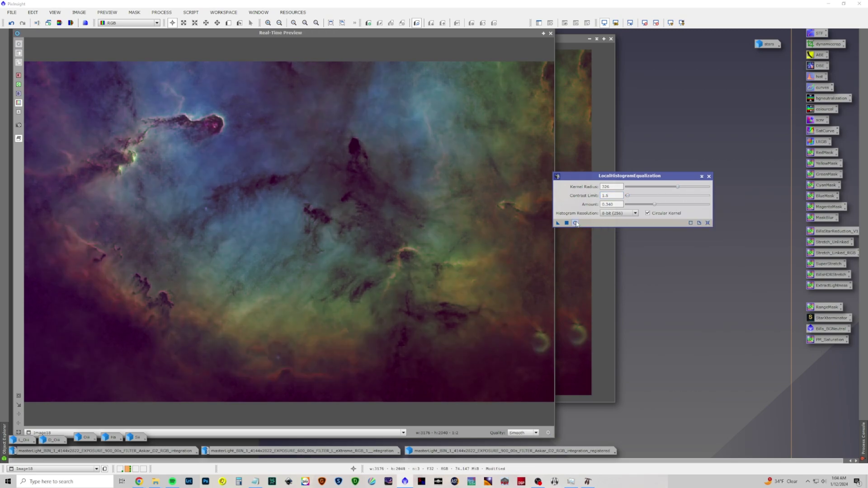
{"action": "left_click", "coordinate": [575, 223]}
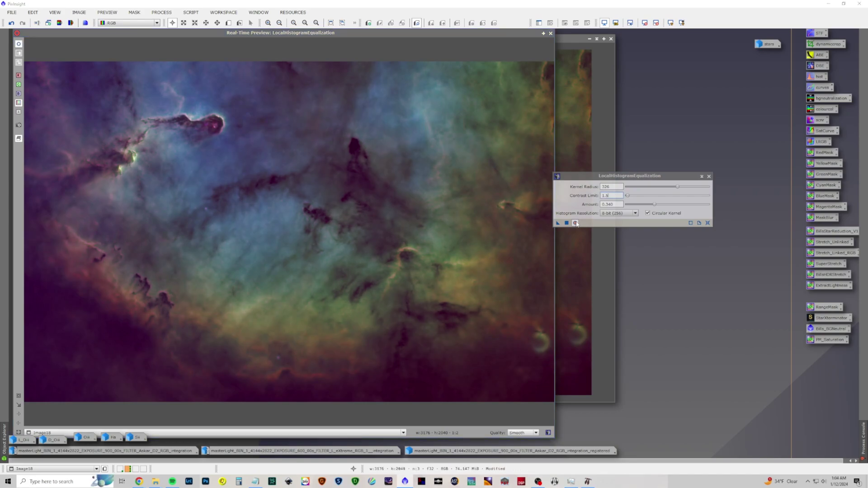
{"action": "left_click", "coordinate": [576, 224]}
{"action": "left_click", "coordinate": [576, 224]}
{"action": "left_click", "coordinate": [568, 223]}
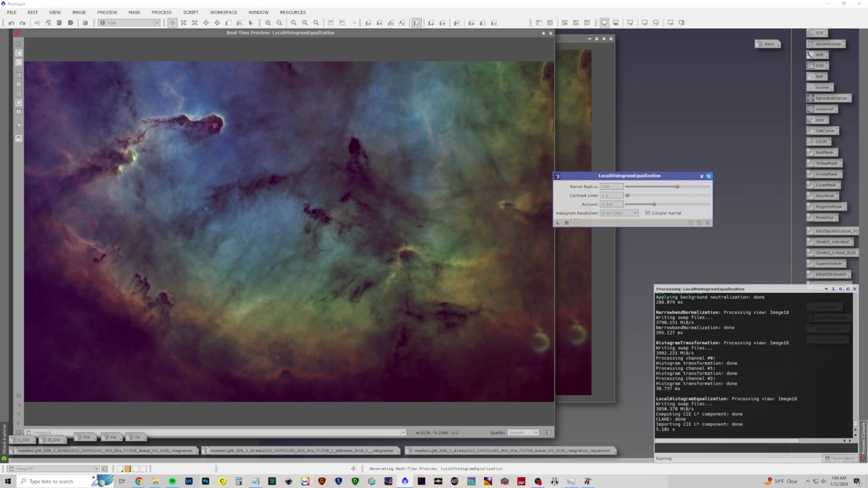
{"action": "left_click", "coordinate": [709, 177]}
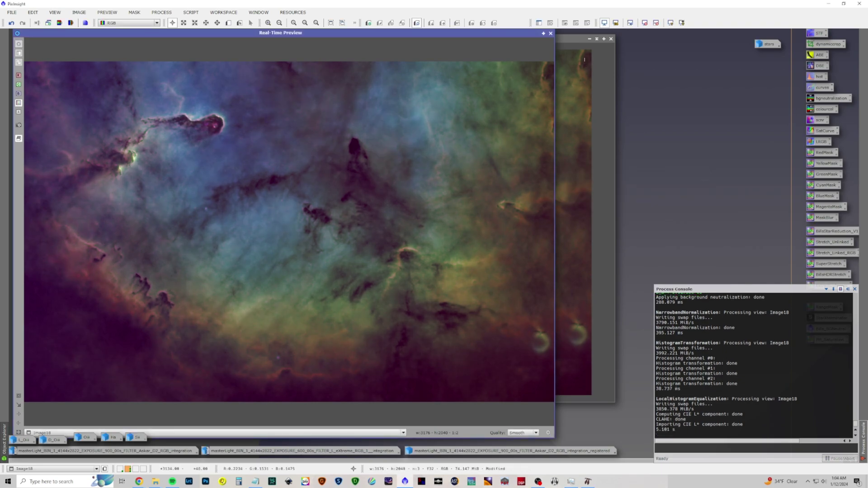
{"action": "left_click", "coordinate": [551, 33]}
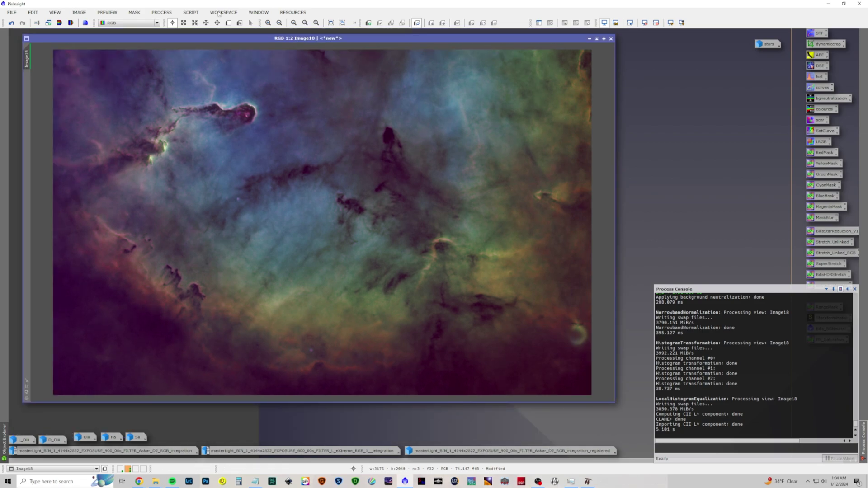
- Rename the combined nebula image's identifier as starless
{"action": "mouse_move", "coordinate": [171, 25]}
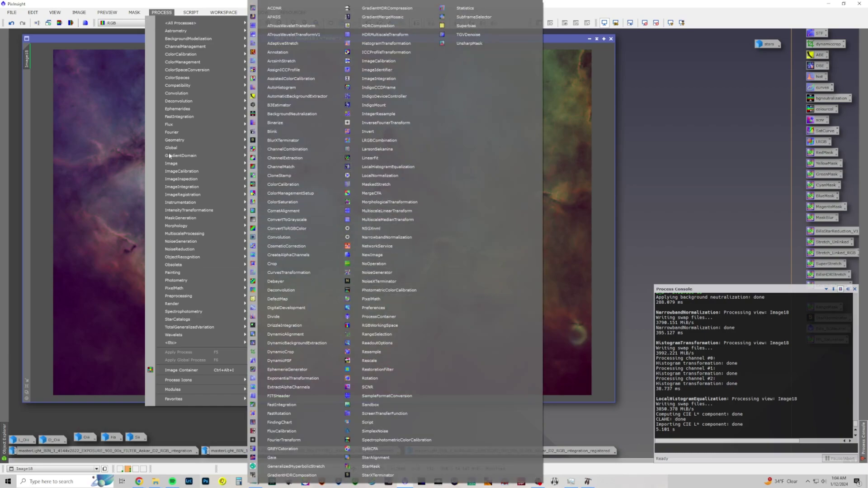
{"action": "double_click", "coordinate": [28, 56]}
{"action": "type", "text": "starless"}
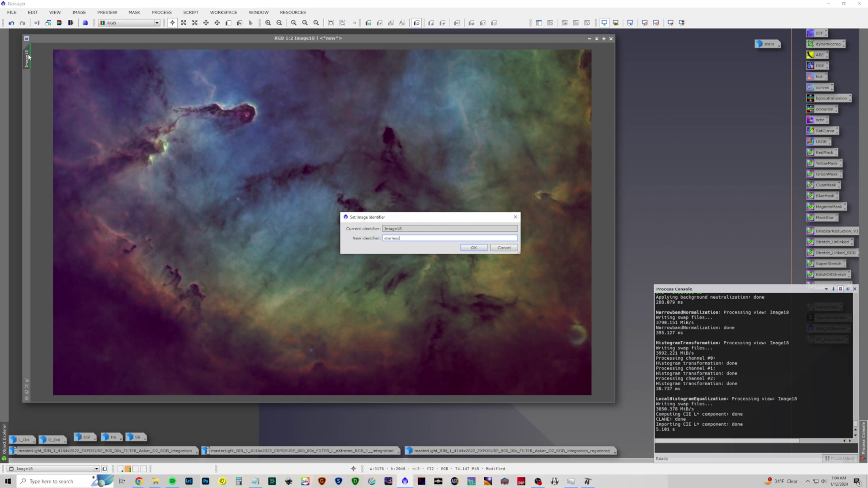
{"action": "key", "text": "Return"}
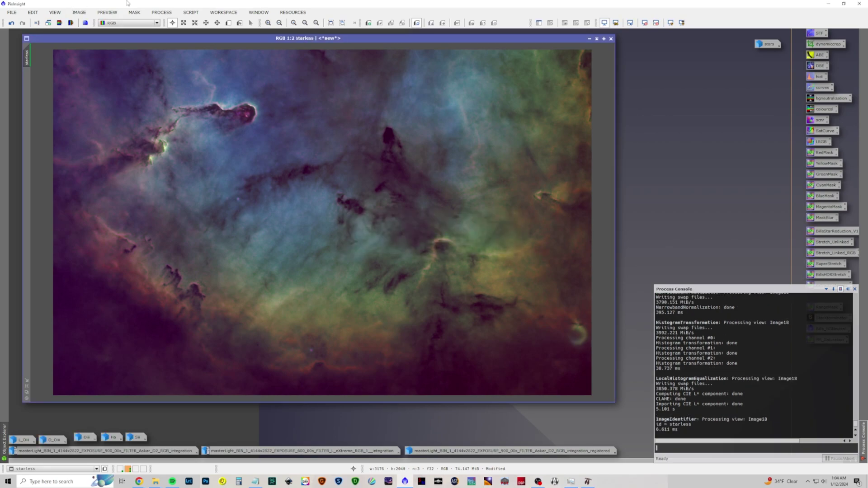
- Open PixelMath, enter the expression ~((~starless)*(~stars)) and set the result to replace the target image
{"action": "left_click", "coordinate": [162, 12]}
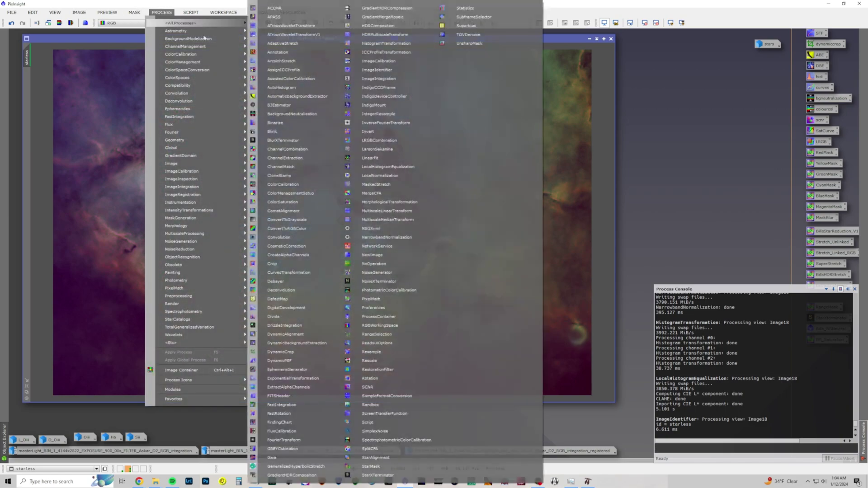
{"action": "left_click", "coordinate": [382, 299]}
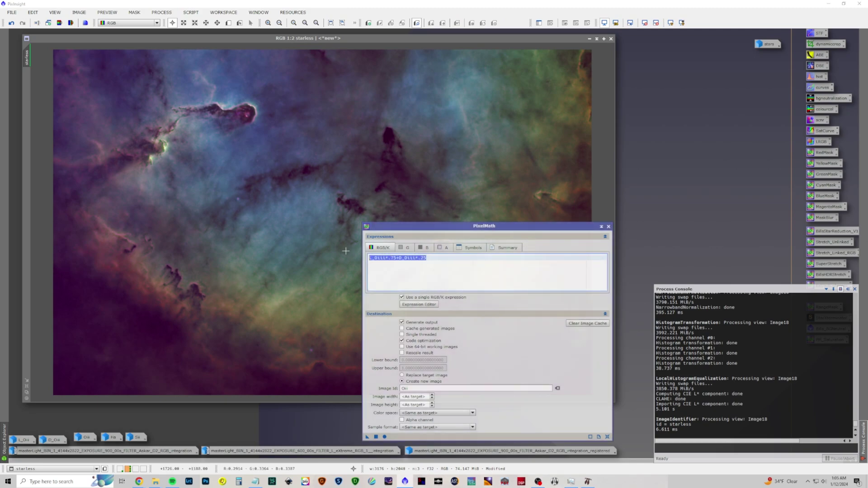
{"action": "type", "text": "~((~starless)*(~stars"}
{"action": "left_click", "coordinate": [402, 376]}
{"action": "mouse_move", "coordinate": [368, 438]}
{"action": "left_mouse_down"}
{"action": "mouse_move", "coordinate": [340, 387]}
{"action": "mouse_move", "coordinate": [372, 423]}
{"action": "mouse_move", "coordinate": [368, 438]}
{"action": "left_mouse_up"}
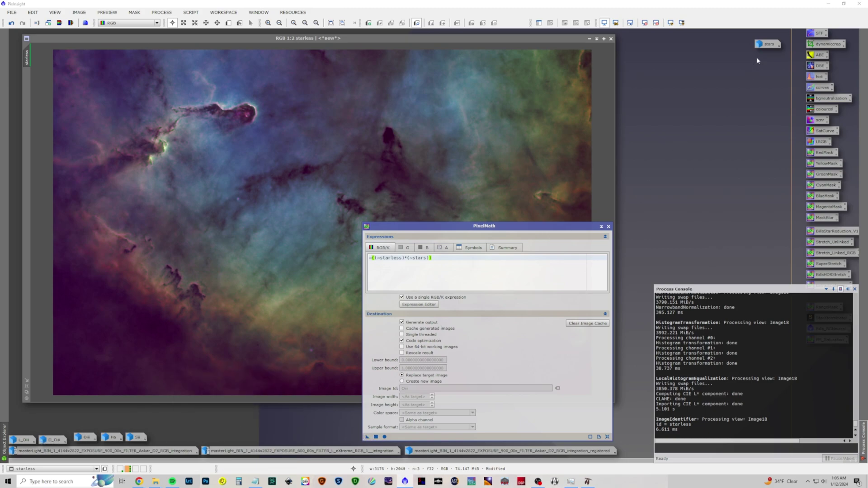
- Restore the minimized stars image and move it and the PixelMath window apart so both are accessible
{"action": "double_click", "coordinate": [763, 47]}
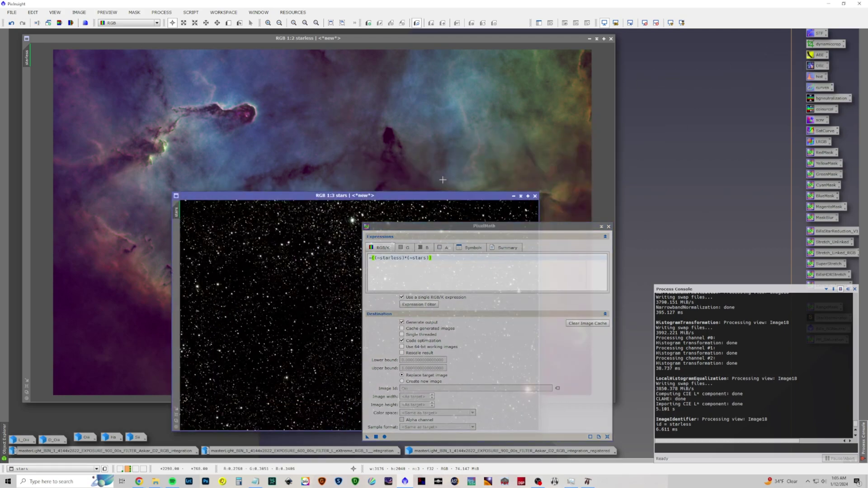
{"action": "left_click_drag", "start_coordinate": [435, 199], "coordinate": [317, 41]}
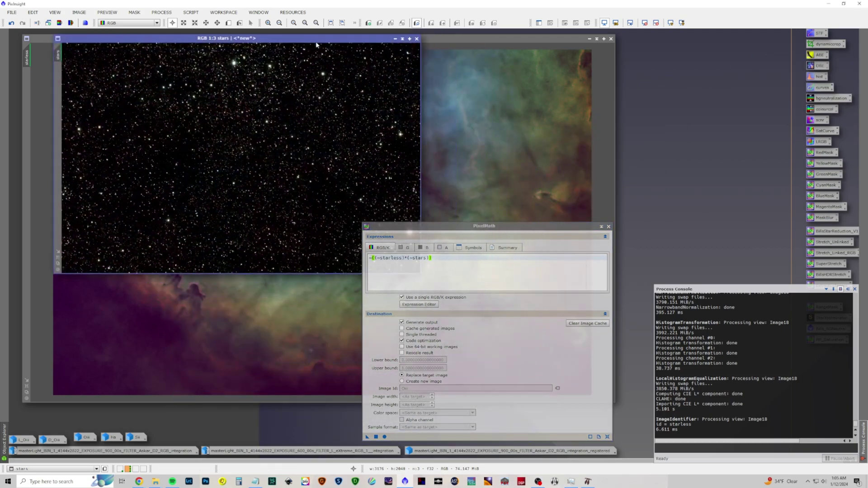
{"action": "left_click_drag", "start_coordinate": [488, 226], "coordinate": [706, 86]}
- Open HistogramTransformation for the stars image and remove the image's temporary screen stretch
{"action": "left_click", "coordinate": [170, 14]}
{"action": "mouse_move", "coordinate": [190, 23]}
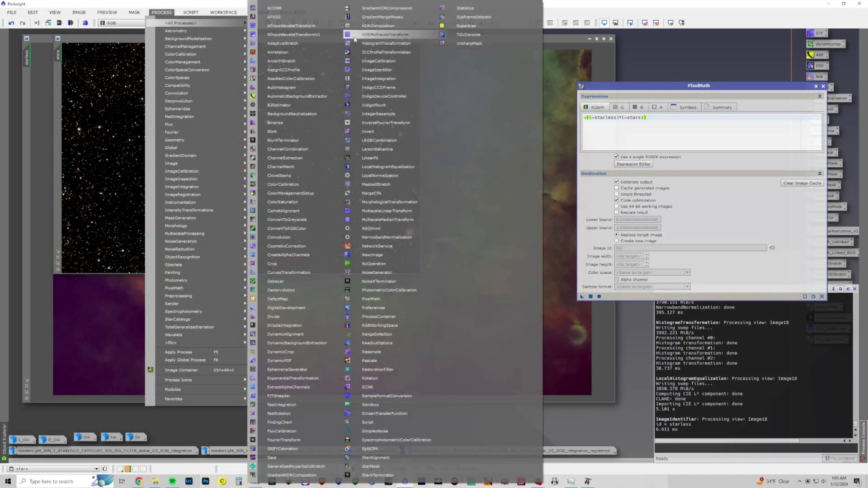
{"action": "left_click", "coordinate": [384, 43]}
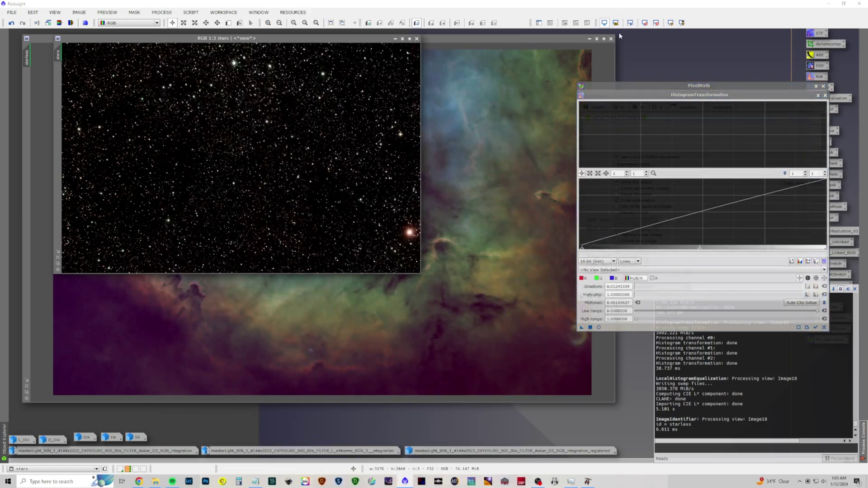
{"action": "left_click", "coordinate": [645, 23]}
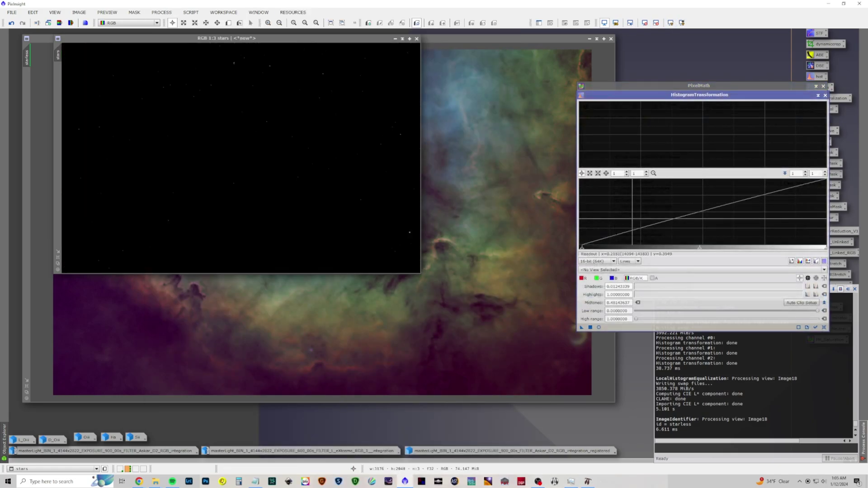
- Try stretching the stars with midtones at about 0.094 in a live preview, apply it, and reset HistogramTransformation
{"action": "left_click", "coordinate": [599, 327]}
{"action": "left_click_drag", "start_coordinate": [699, 248], "coordinate": [605, 246]}
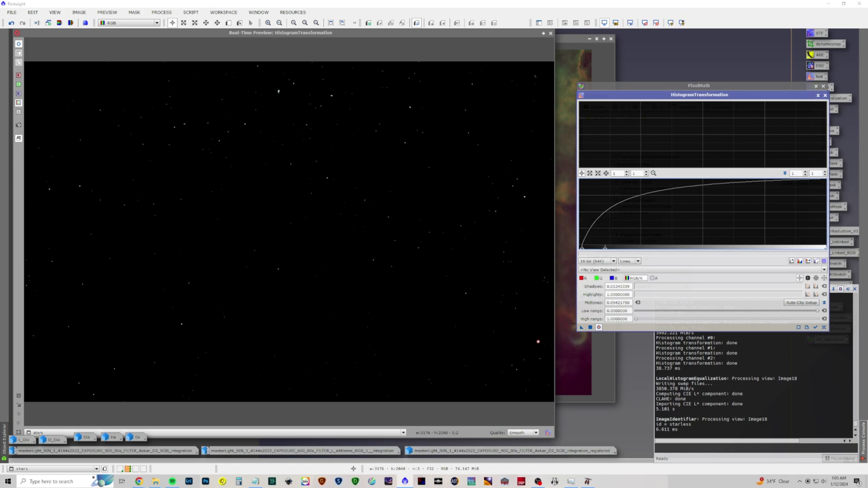
{"action": "left_click", "coordinate": [590, 328]}
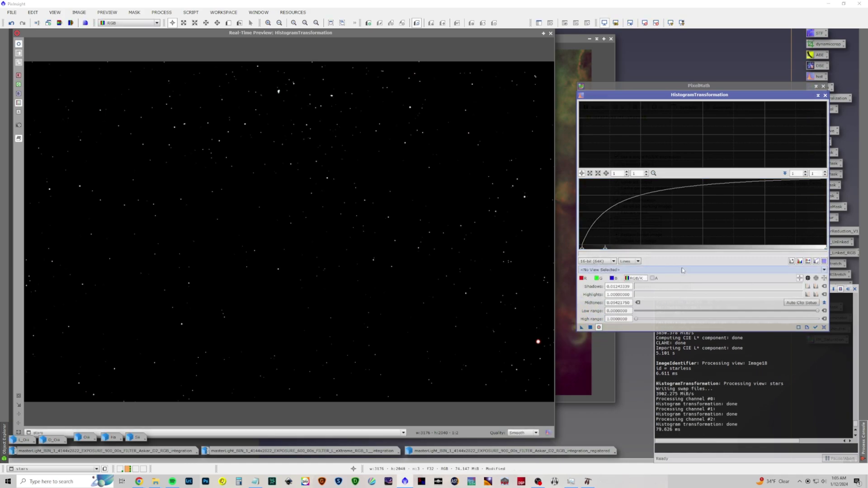
{"action": "left_click", "coordinate": [824, 327]}
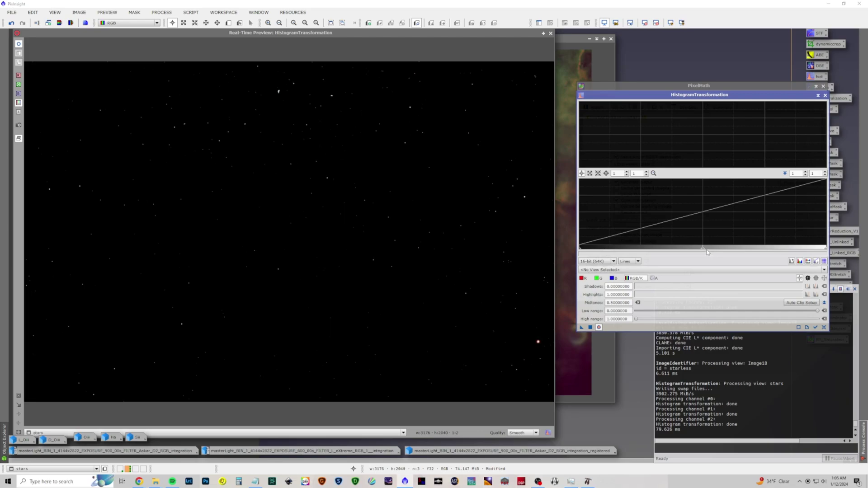
- Apply a second strong midtones stretch to the stars image and reset the HistogramTransformation settings
{"action": "left_click_drag", "start_coordinate": [704, 248], "coordinate": [603, 229]}
{"action": "left_click", "coordinate": [590, 328]}
{"action": "left_click", "coordinate": [825, 327]}
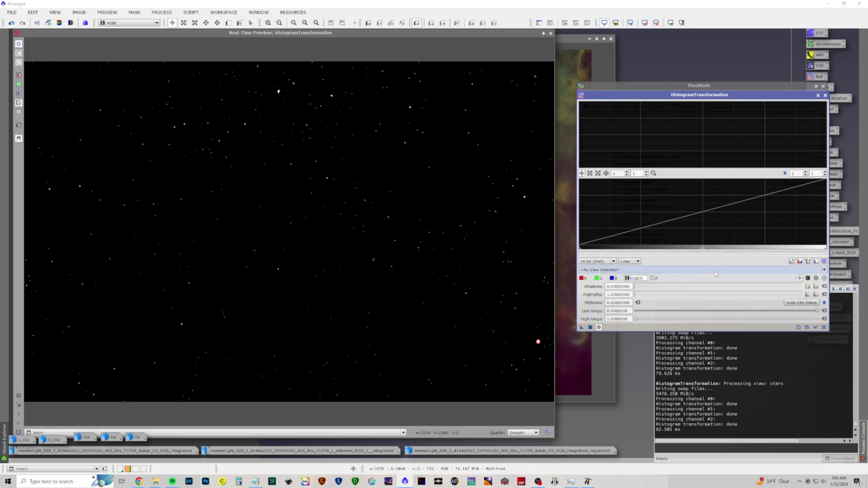
- Close HistogramTransformation and its preview without applying the last midtones change, and undo the stretches on the stars image
{"action": "mouse_move", "coordinate": [703, 248]}
{"action": "left_mouse_down"}
{"action": "mouse_move", "coordinate": [604, 229]}
{"action": "mouse_move", "coordinate": [693, 241]}
{"action": "left_mouse_up"}
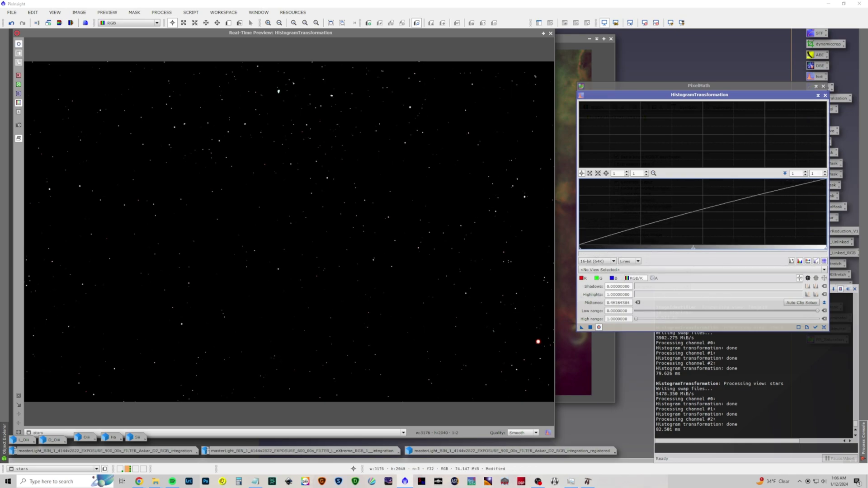
{"action": "left_click", "coordinate": [826, 96]}
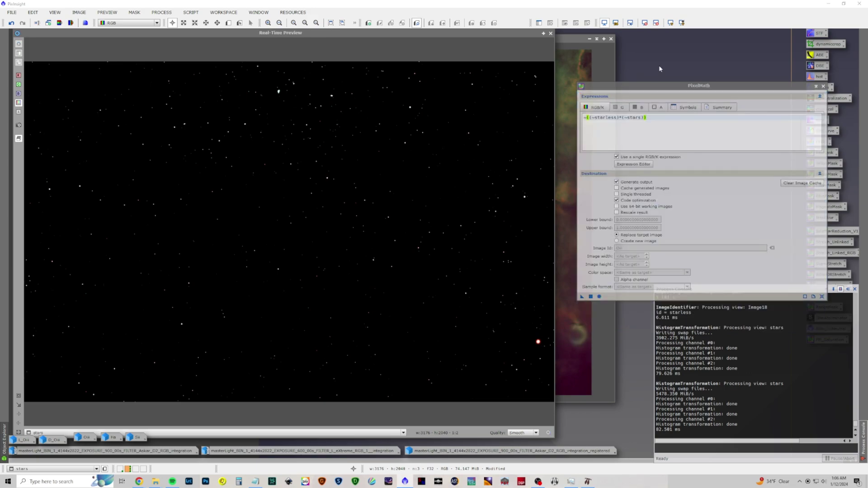
{"action": "left_click", "coordinate": [551, 33]}
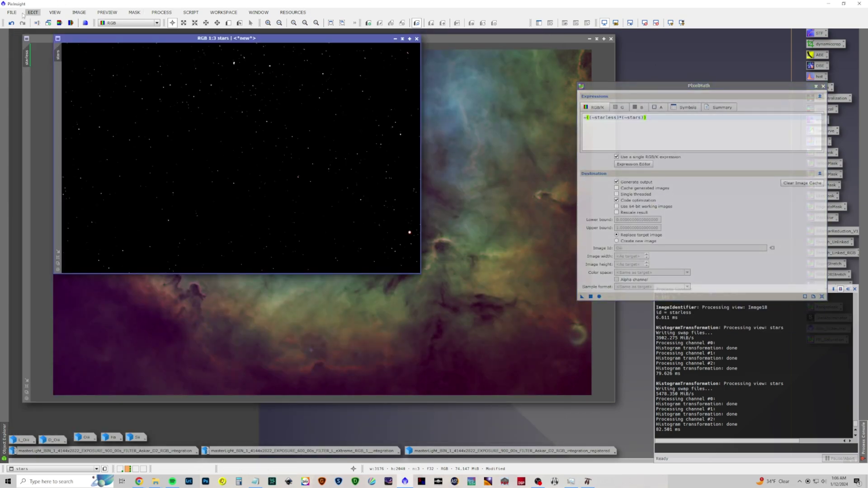
{"action": "left_click", "coordinate": [14, 24]}
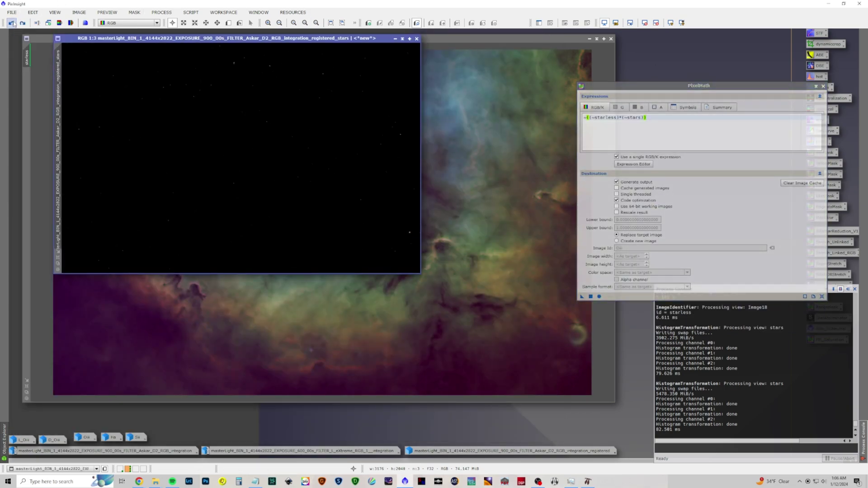
- Open GeneralizedHyperbolicStretch for the stars image, zoom into its histogram, and set the symmetry point to the selected level 0.000020
{"action": "left_click", "coordinate": [159, 12]}
{"action": "mouse_move", "coordinate": [178, 26]}
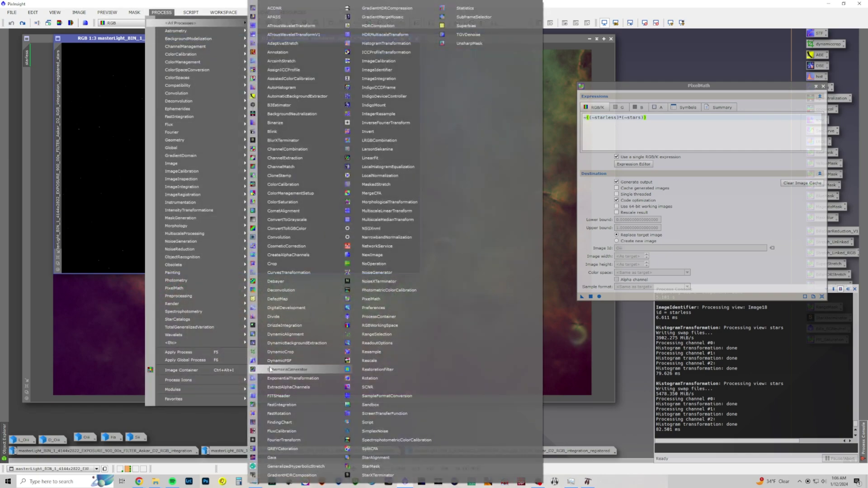
{"action": "left_click", "coordinate": [293, 467]}
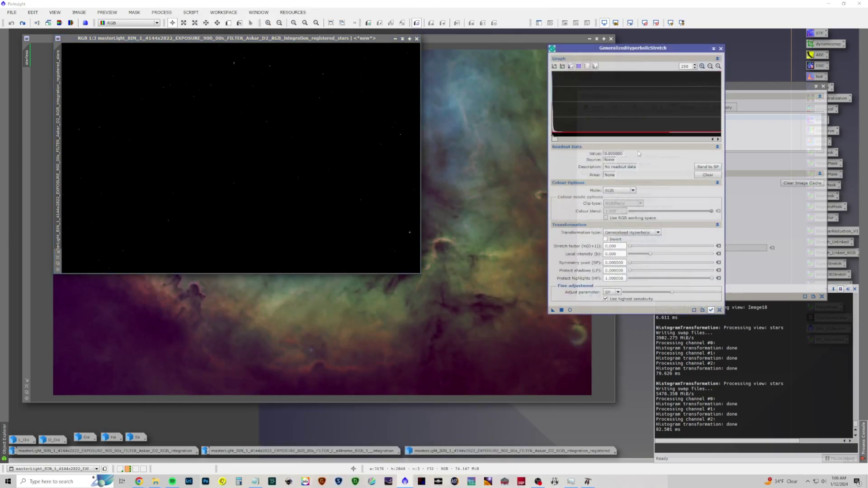
{"action": "mouse_move", "coordinate": [555, 139]}
{"action": "left_mouse_down"}
{"action": "mouse_move", "coordinate": [588, 143]}
{"action": "mouse_move", "coordinate": [553, 136]}
{"action": "left_mouse_up"}
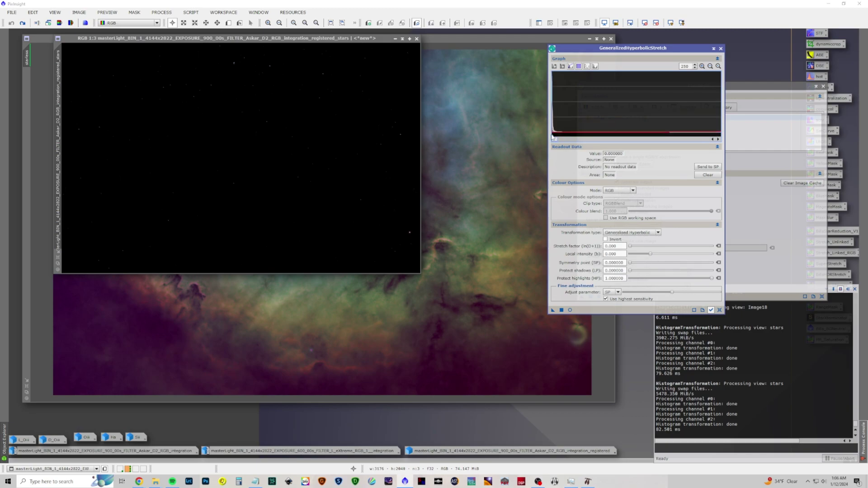
{"action": "left_click", "coordinate": [702, 66]}
{"action": "left_click", "coordinate": [702, 67]}
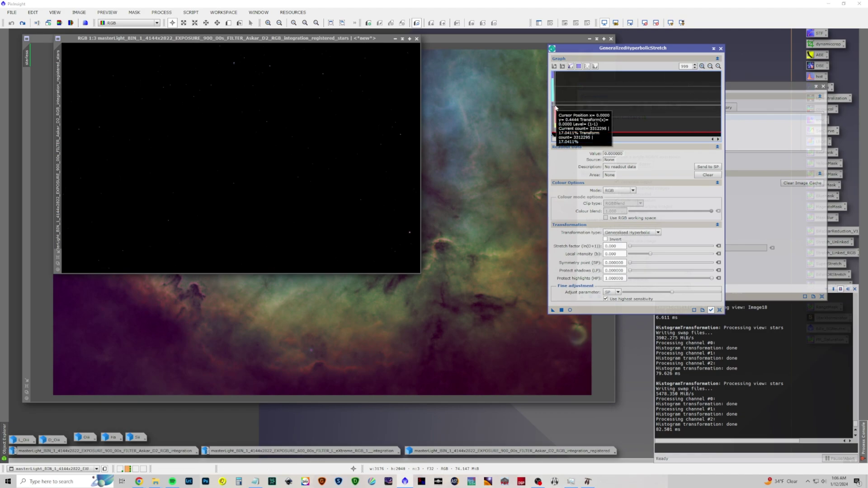
{"action": "left_click", "coordinate": [555, 108]}
{"action": "left_click", "coordinate": [708, 167]}
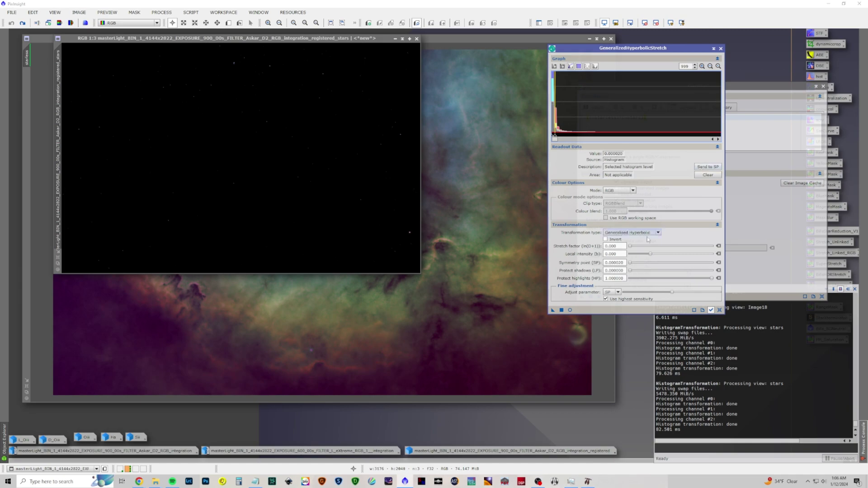
- Stretch the stars image with a raised stretch factor and local intensity under live preview, apply it, and reset GeneralizedHyperbolicStretch
{"action": "left_click_drag", "start_coordinate": [631, 246], "coordinate": [670, 254]}
{"action": "left_click", "coordinate": [570, 310]}
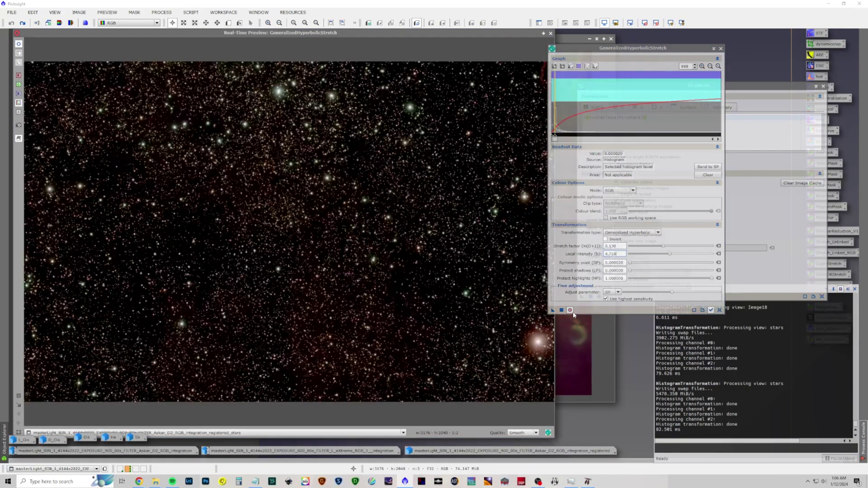
{"action": "mouse_move", "coordinate": [670, 254]}
{"action": "left_mouse_down"}
{"action": "mouse_move", "coordinate": [658, 254]}
{"action": "mouse_move", "coordinate": [688, 254]}
{"action": "mouse_move", "coordinate": [645, 247]}
{"action": "mouse_move", "coordinate": [656, 247]}
{"action": "left_mouse_up"}
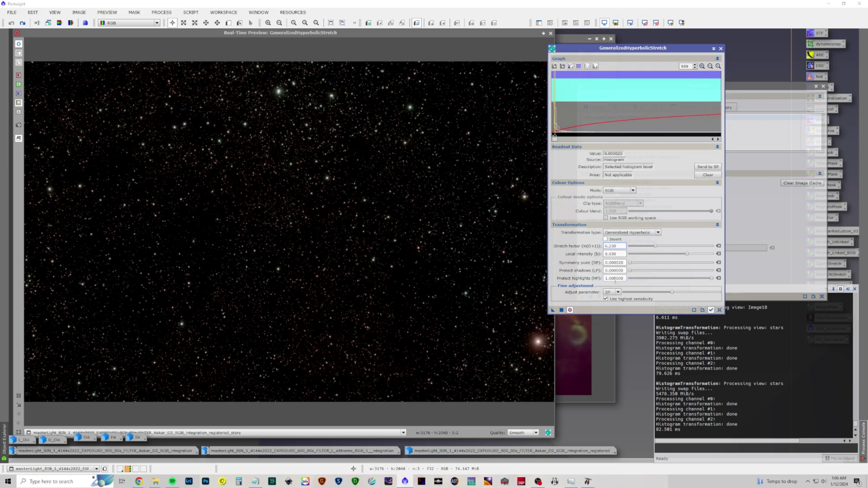
{"action": "left_click", "coordinate": [561, 311]}
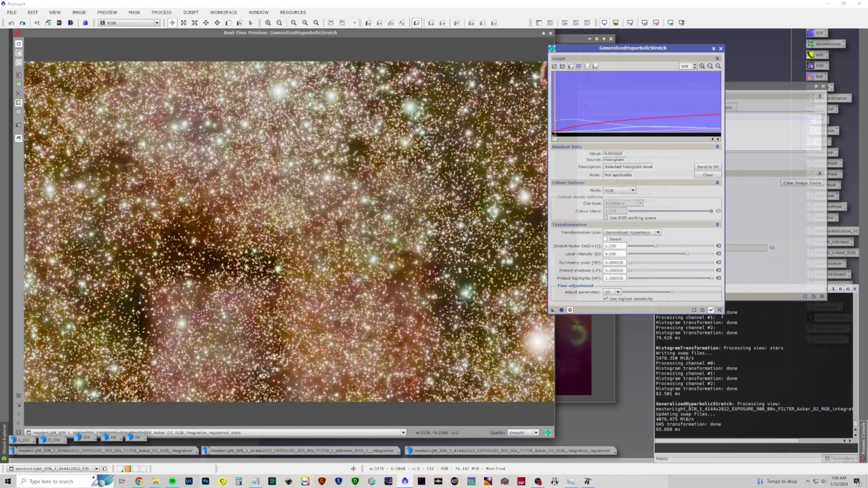
{"action": "left_click", "coordinate": [719, 310]}
- Send the histogram level 0.014020 to the symmetry point and apply a second, slight stretch with negative local intensity to the stars image
{"action": "left_click", "coordinate": [710, 66]}
{"action": "left_click", "coordinate": [719, 66]}
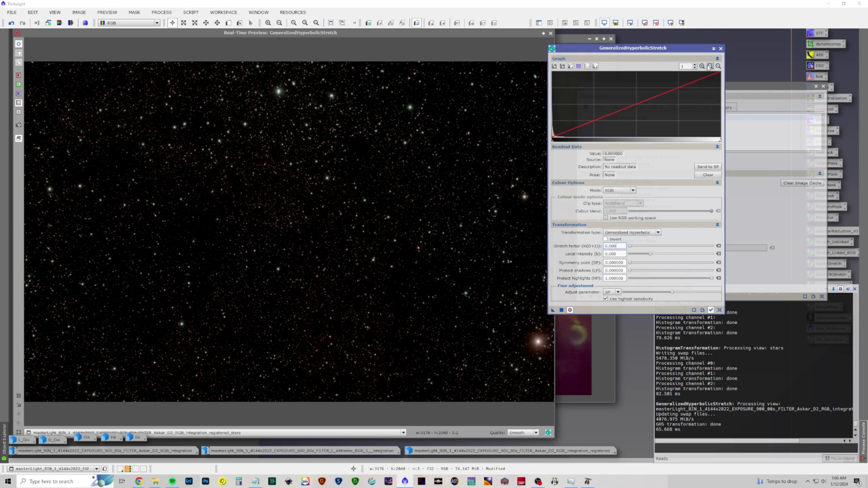
{"action": "left_click", "coordinate": [555, 107]}
{"action": "left_click", "coordinate": [708, 167]}
{"action": "left_click_drag", "start_coordinate": [632, 248], "coordinate": [638, 255]}
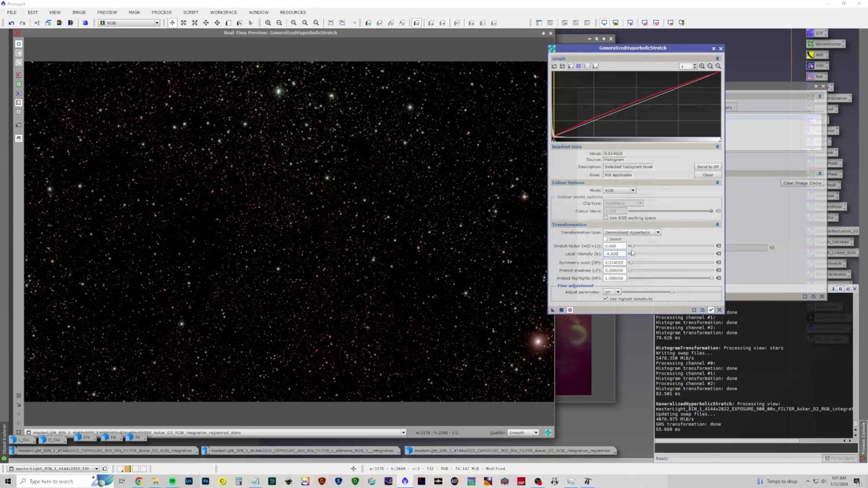
{"action": "left_click", "coordinate": [561, 310]}
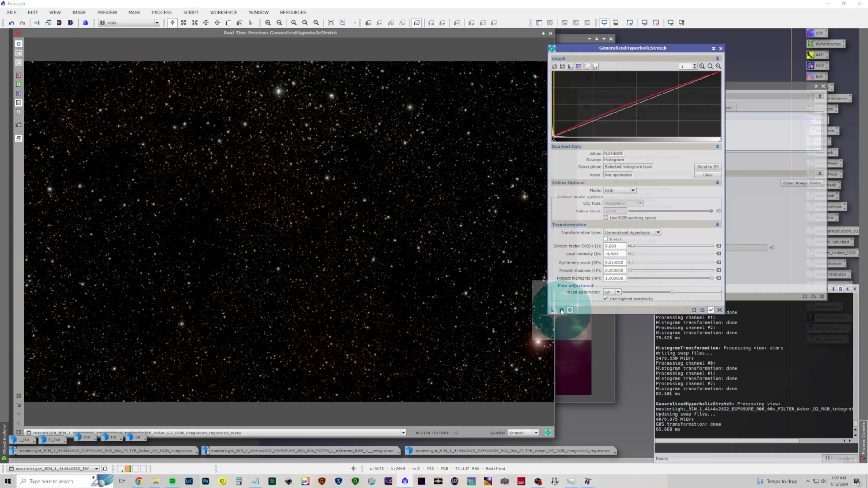
- Reset and close GeneralizedHyperbolicStretch along with its real-time preview
{"action": "left_click", "coordinate": [720, 310]}
{"action": "left_click", "coordinate": [721, 47]}
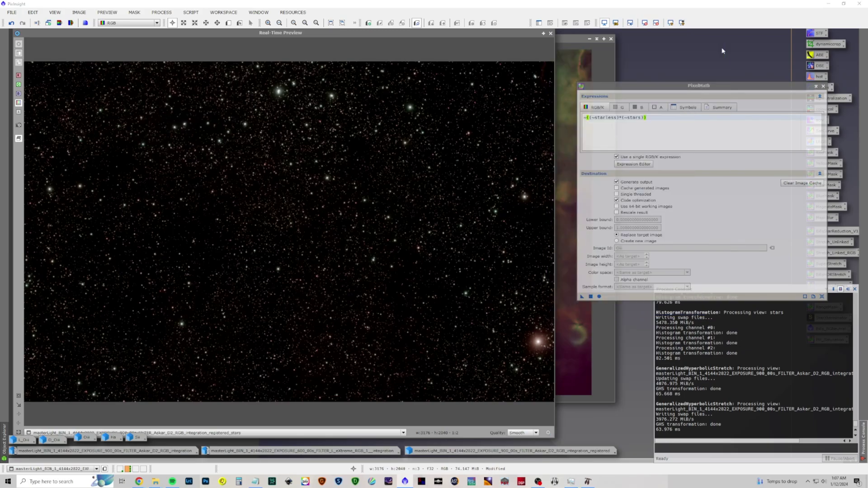
{"action": "left_click", "coordinate": [551, 33]}
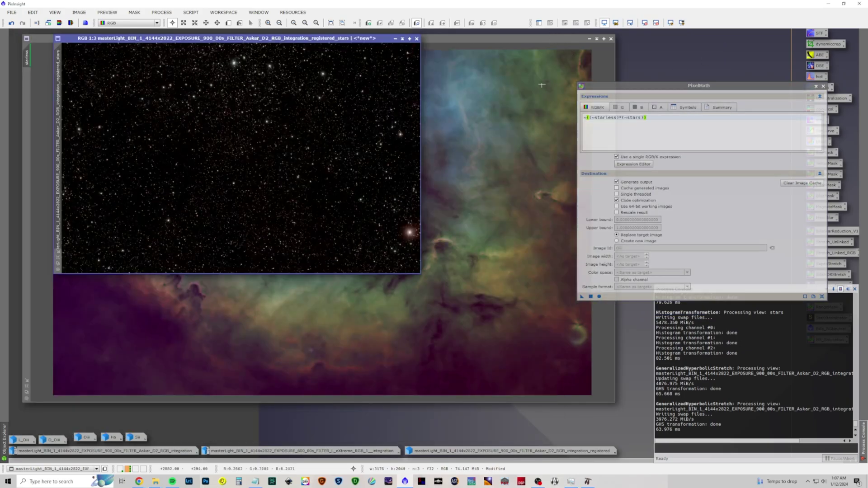
- Try to apply the PixelMath expression ~((~starless)*(~stars)) to the starless image
{"action": "left_click", "coordinate": [516, 41]}
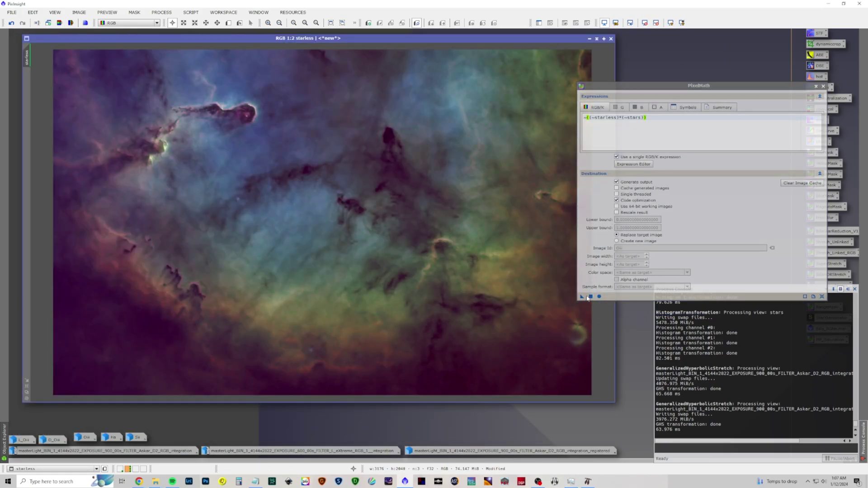
{"action": "left_click_drag", "start_coordinate": [580, 297], "coordinate": [439, 281]}
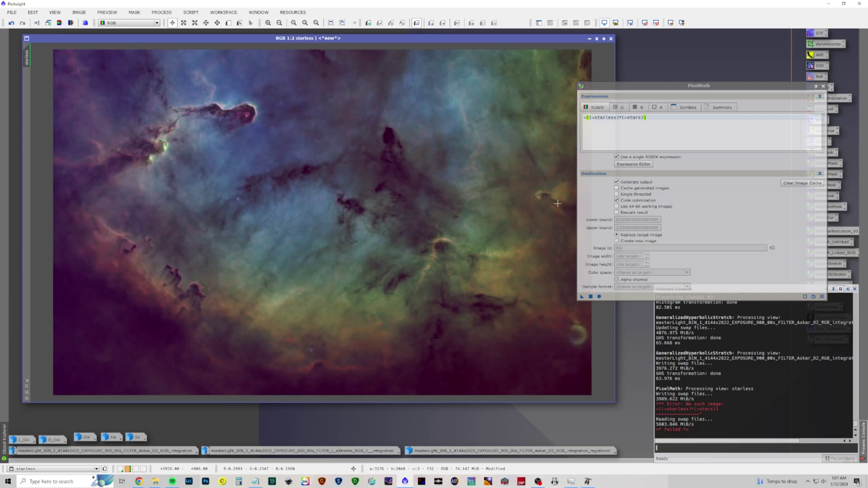
- Move the two image windows apart and change the stars image's identifier to stars
{"action": "left_click_drag", "start_coordinate": [294, 38], "coordinate": [285, 127]}
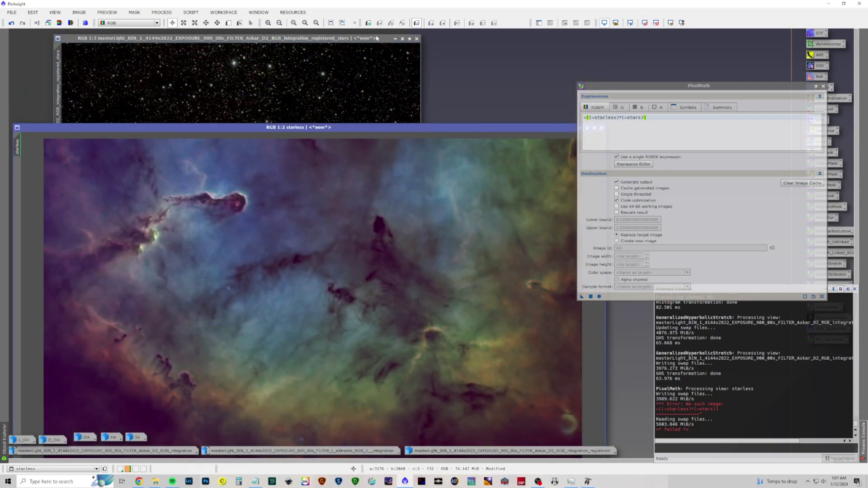
{"action": "left_click_drag", "start_coordinate": [289, 38], "coordinate": [379, 33]}
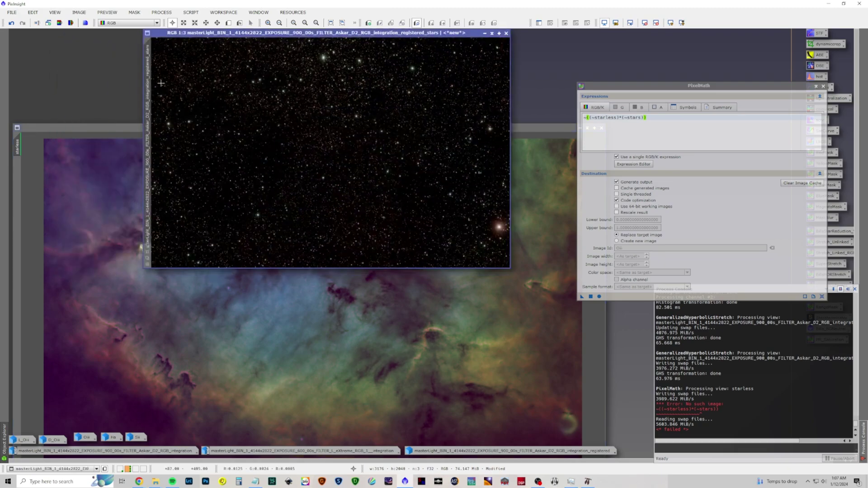
{"action": "double_click", "coordinate": [148, 84]}
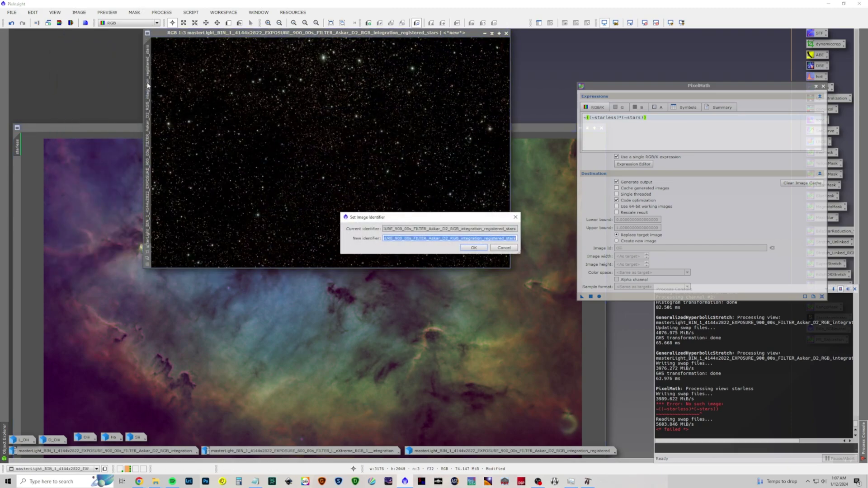
{"action": "type", "text": "st"}
{"action": "key", "text": "Return"}
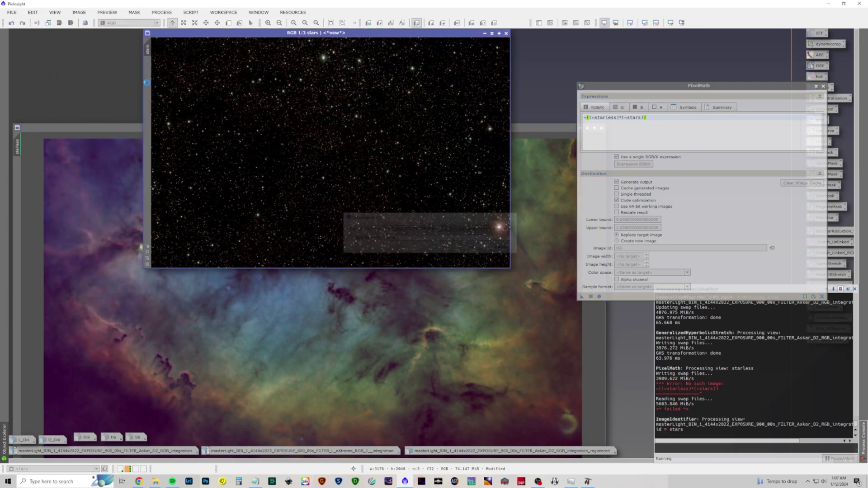
- Apply the PixelMath star-recombination expression to the starless image, close PixelMath, and reposition the combined image's window
{"action": "left_click_drag", "start_coordinate": [519, 128], "coordinate": [516, 59]}
{"action": "left_click_drag", "start_coordinate": [581, 297], "coordinate": [444, 278]}
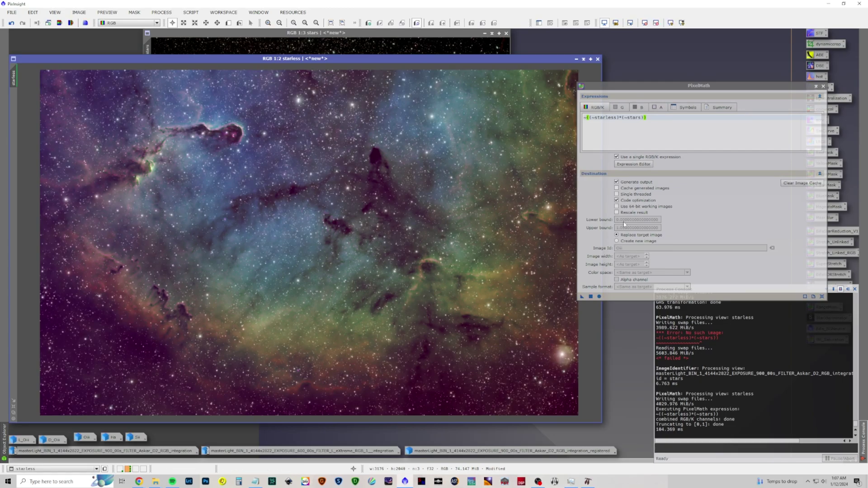
{"action": "left_click", "coordinate": [823, 86]}
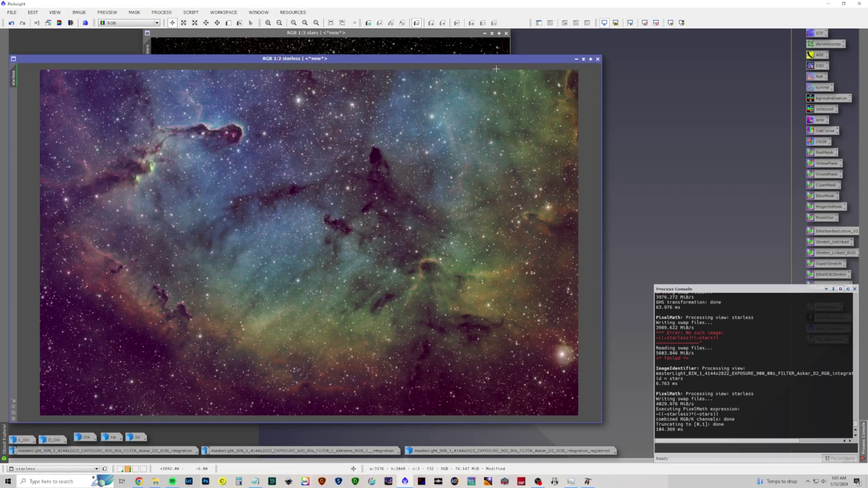
{"action": "left_click_drag", "start_coordinate": [496, 64], "coordinate": [522, 46]}
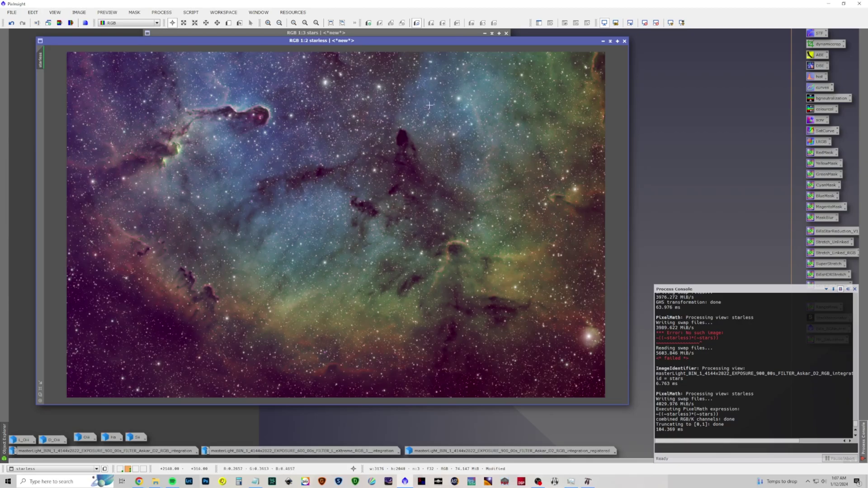
- Try a saved PixelMath colour-balancing process on the combined image, close the temporary copy it makes, and undo the change
{"action": "left_click", "coordinate": [854, 289]}
{"action": "left_click_drag", "start_coordinate": [831, 329], "coordinate": [370, 235]}
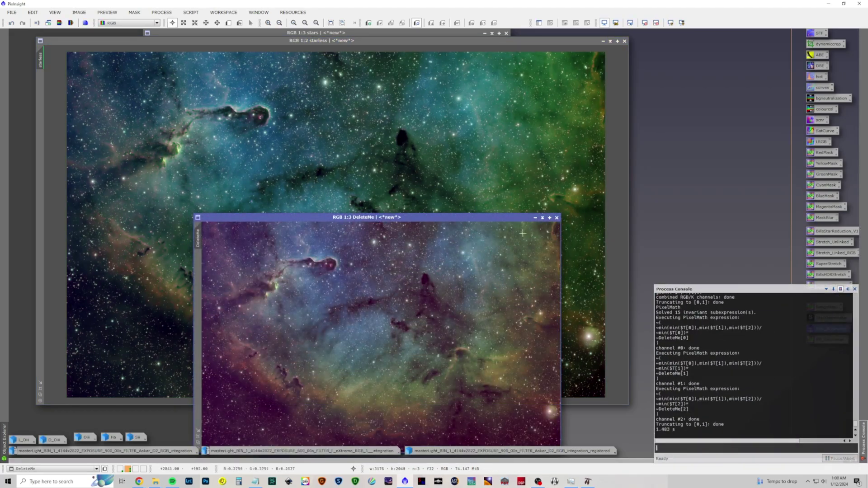
{"action": "left_click", "coordinate": [557, 218]}
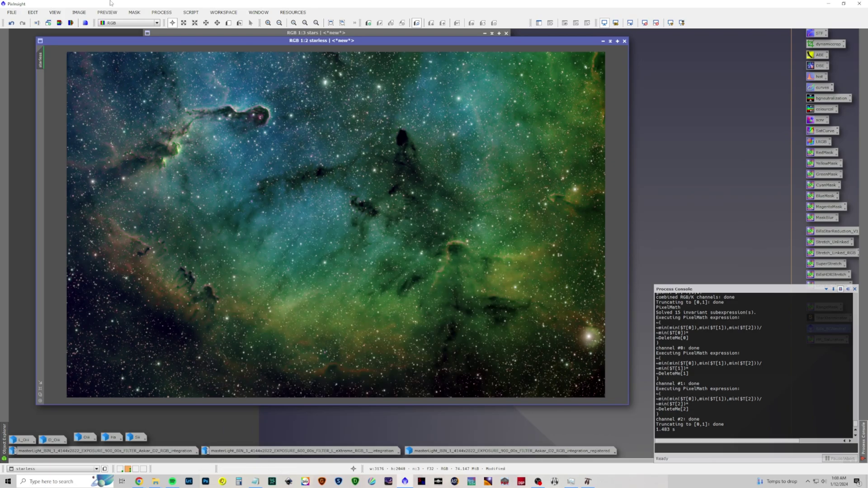
{"action": "left_click", "coordinate": [11, 24]}
- Apply BackgroundNeutralization with its default settings to the combined image and close the process
{"action": "left_click", "coordinate": [162, 13]}
{"action": "mouse_move", "coordinate": [181, 22]}
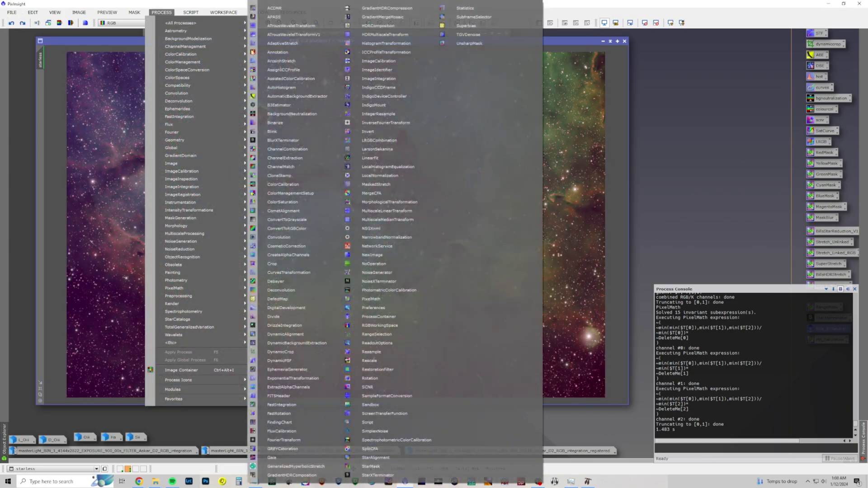
{"action": "left_click", "coordinate": [295, 114]}
{"action": "left_click_drag", "start_coordinate": [436, 199], "coordinate": [348, 233]}
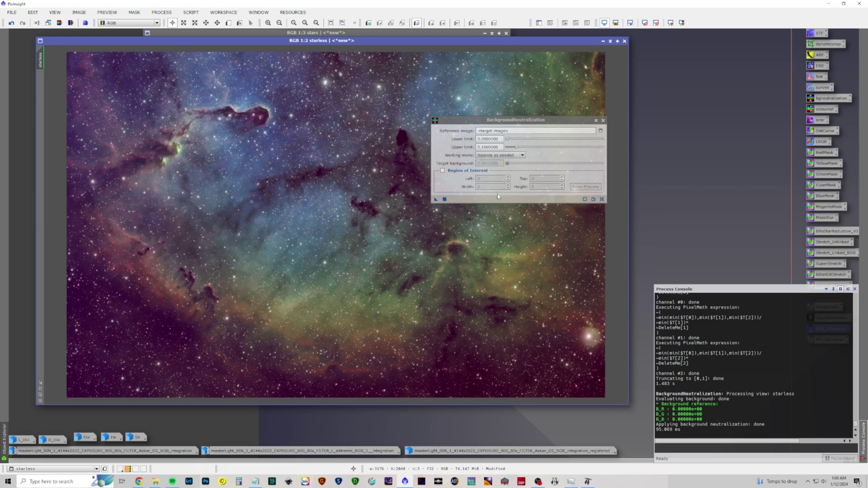
{"action": "left_click", "coordinate": [603, 121]}
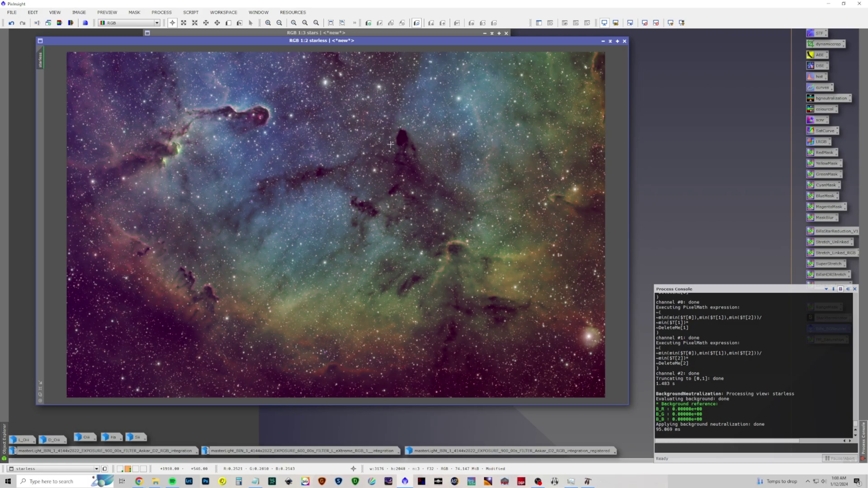
- Draw a DynamicCrop area of about 2794 by 1868 pixels from the combined image's upper-left corner, excluding the bright star at lower right
{"action": "left_click", "coordinate": [157, 13]}
{"action": "mouse_move", "coordinate": [170, 26]}
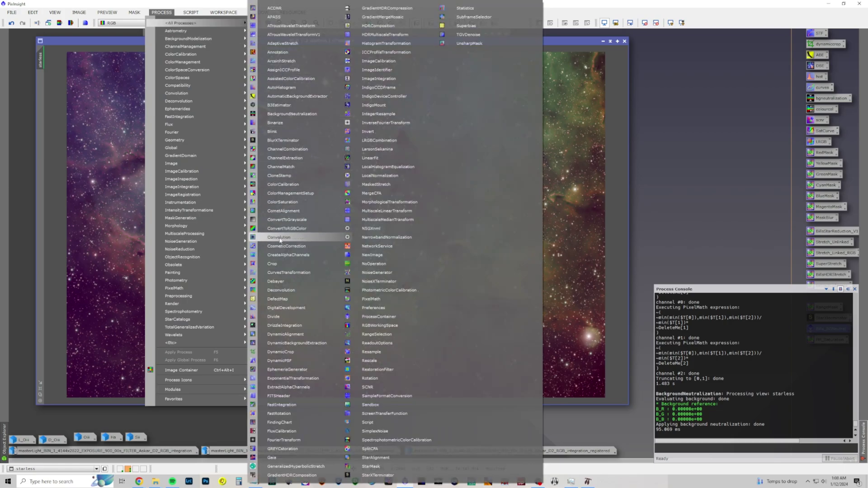
{"action": "left_click", "coordinate": [290, 352]}
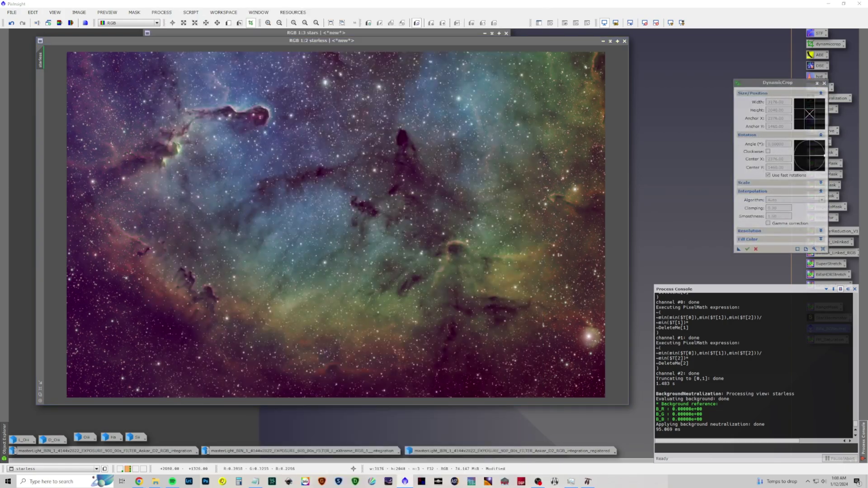
{"action": "left_click_drag", "start_coordinate": [770, 85], "coordinate": [682, 58]}
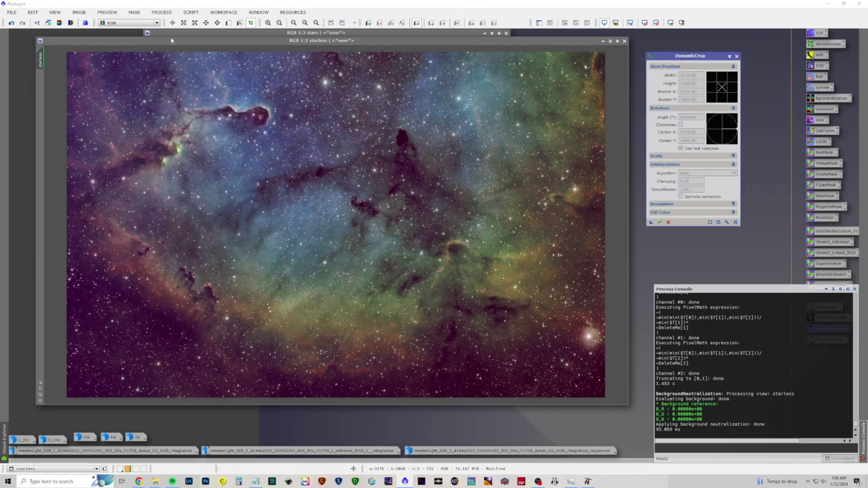
{"action": "left_click_drag", "start_coordinate": [67, 52], "coordinate": [541, 368]}
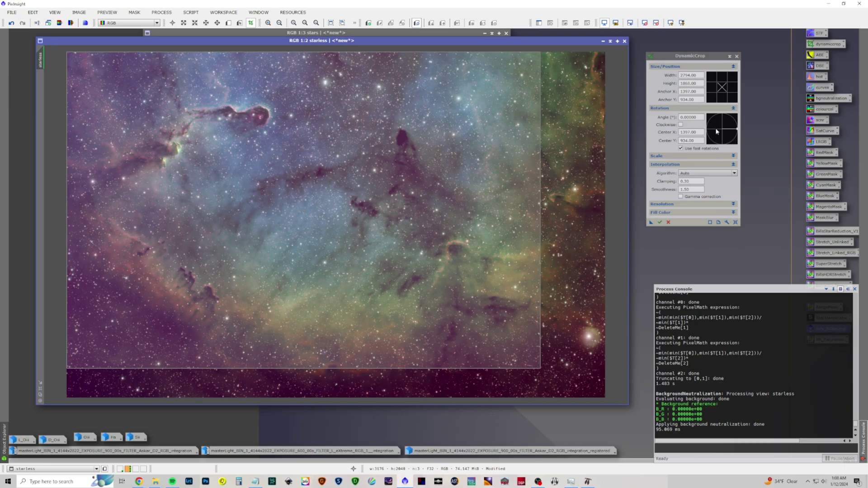
- Switch to Calculator and work out the crop width for a 3:2 ratio as 1868*3/2
{"action": "left_click", "coordinate": [700, 83]}
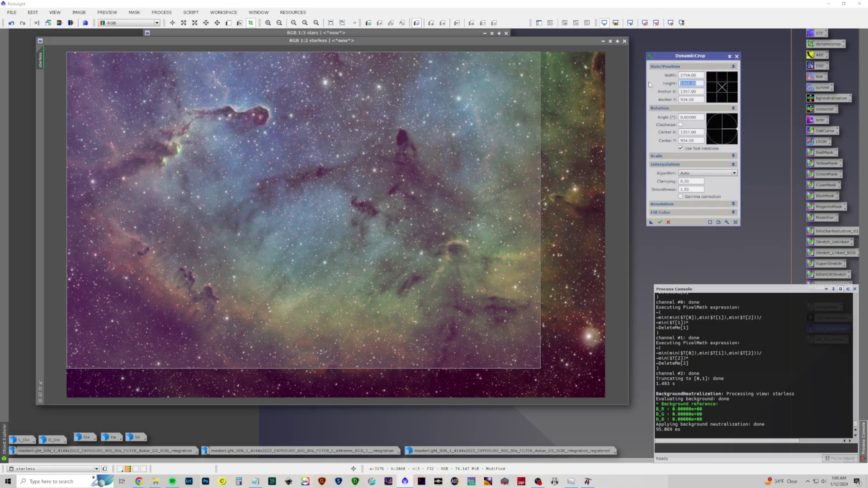
{"action": "key", "text": "XF86Calculator"}
{"action": "type", "text": "1868*3/2"}
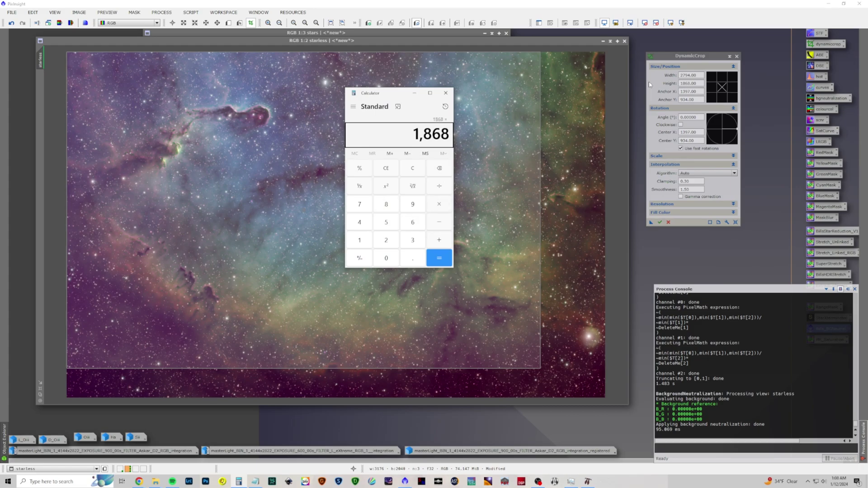
{"action": "key", "text": "Return"}
- Set the crop width to 2802 pixels, execute the crop on the combined image, and close DynamicCrop
{"action": "left_click", "coordinate": [645, 76]}
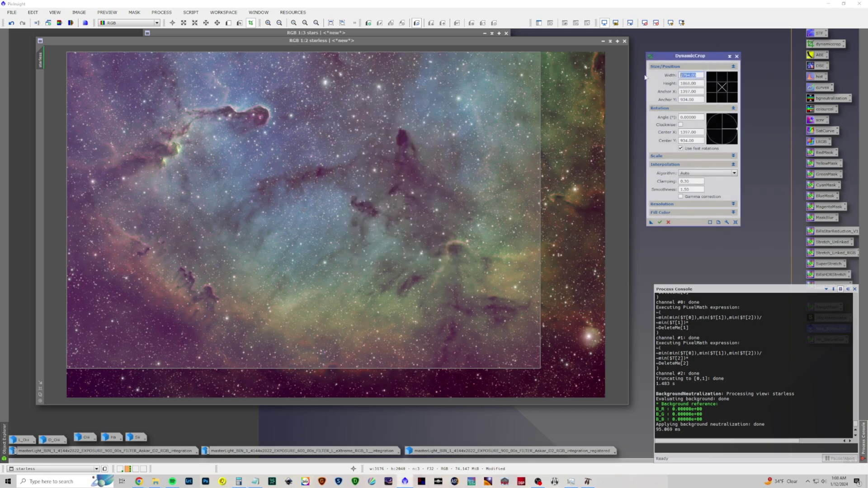
{"action": "type", "text": "2802"}
{"action": "key", "text": "Return"}
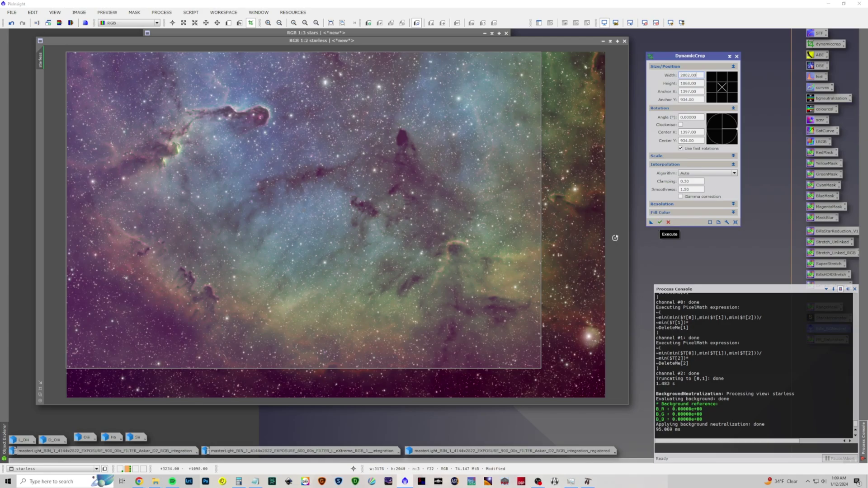
{"action": "left_click", "coordinate": [661, 222]}
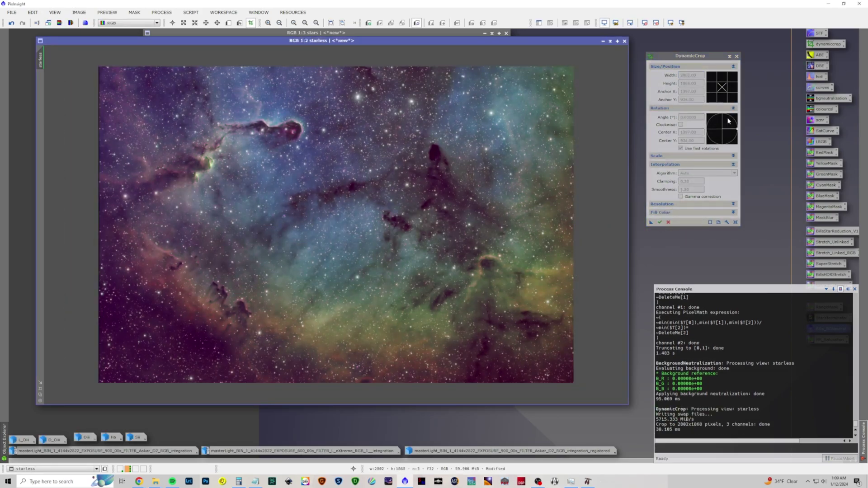
{"action": "left_click", "coordinate": [737, 56]}
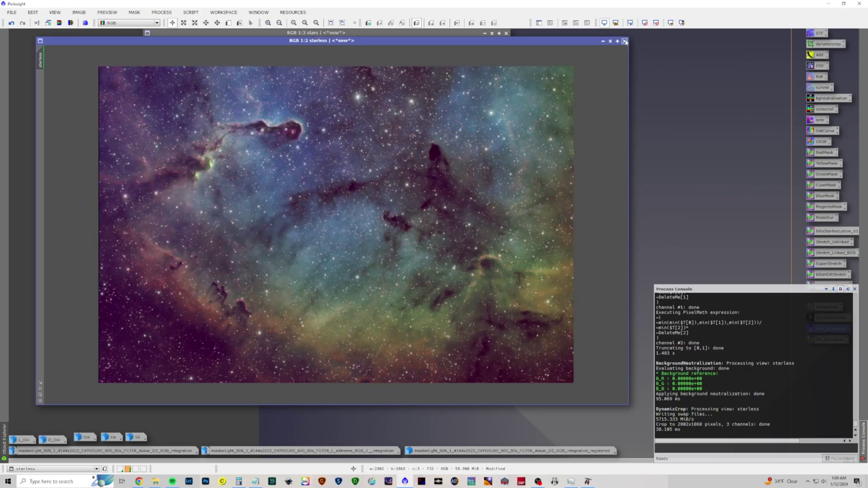
- Minimize the stars image and reposition the cropped combined image in the workspace
{"action": "left_click_drag", "start_coordinate": [525, 39], "coordinate": [531, 49]}
{"action": "left_click", "coordinate": [485, 33]}
{"action": "left_click_drag", "start_coordinate": [468, 48], "coordinate": [464, 37]}
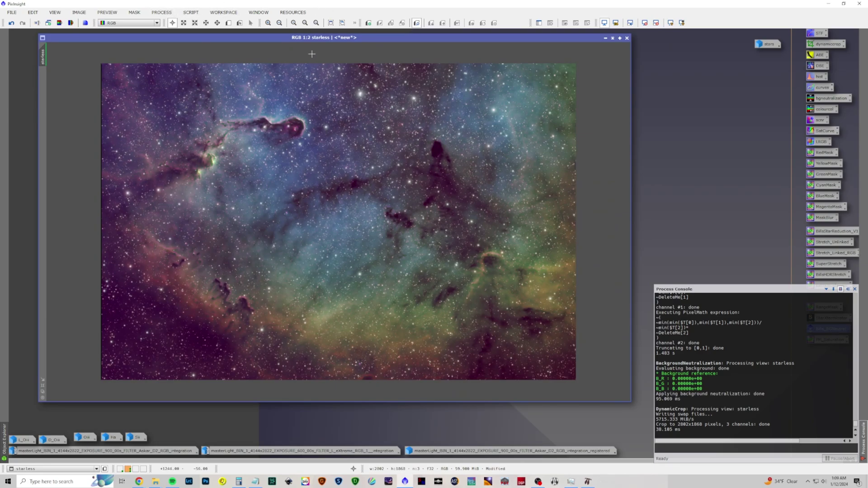
- Shape an RGB/K S-curve in CurvesTransformation with live preview, lowering shadows to about 0.16 at 0.20 and raising highlights to about 0.73 at 0.69
{"action": "left_click", "coordinate": [161, 12]}
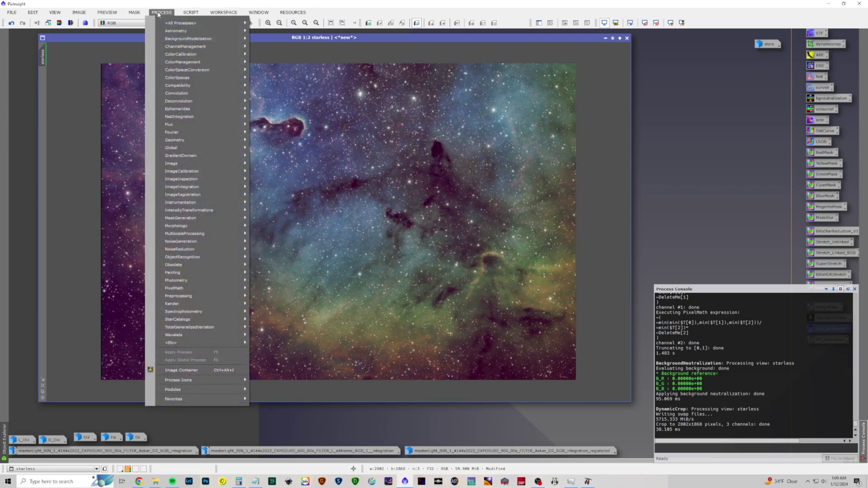
{"action": "mouse_move", "coordinate": [169, 24]}
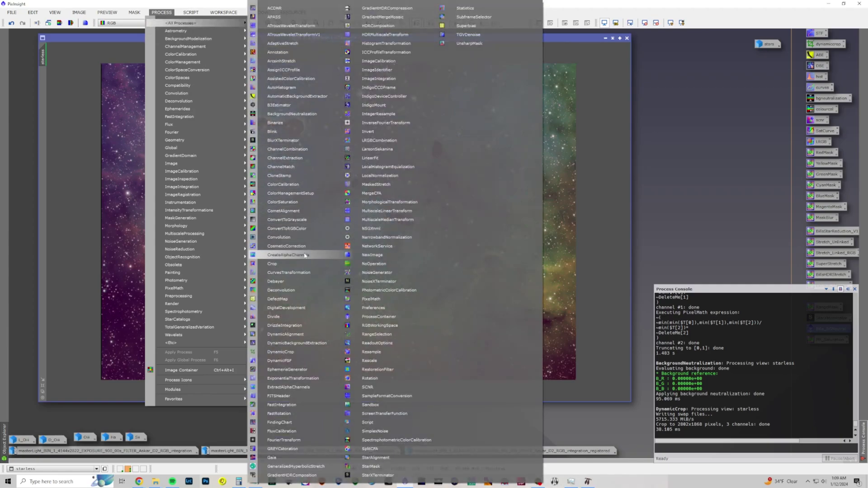
{"action": "left_click", "coordinate": [303, 272]}
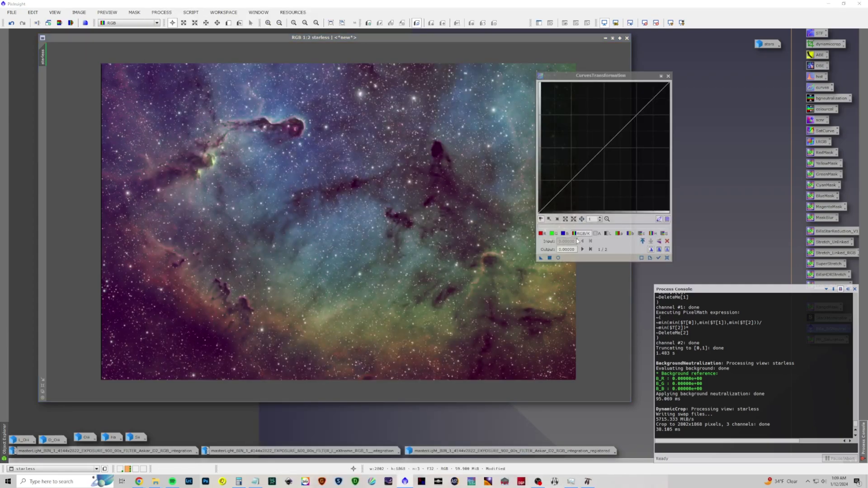
{"action": "left_click", "coordinate": [559, 258]}
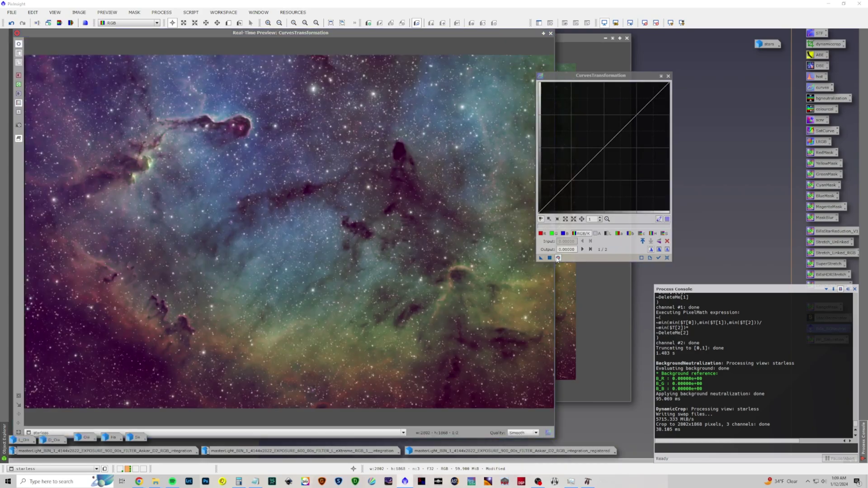
{"action": "left_click", "coordinate": [567, 193]}
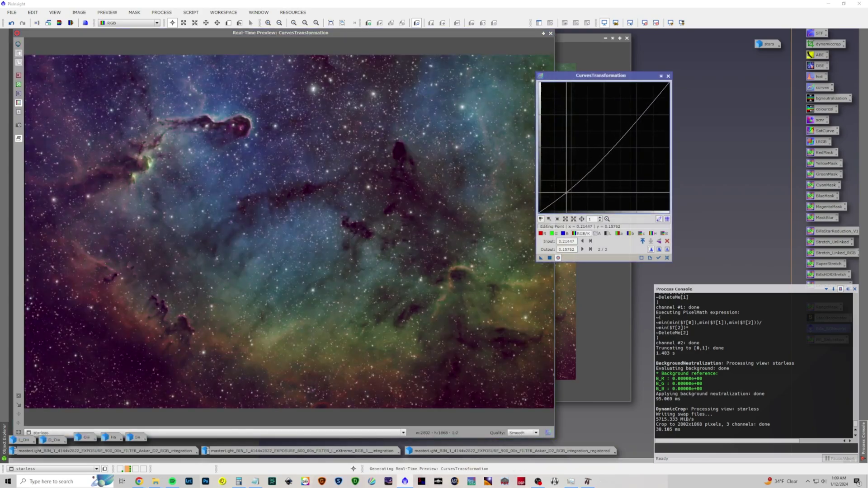
{"action": "left_click", "coordinate": [630, 122]}
{"action": "left_click_drag", "start_coordinate": [630, 122], "coordinate": [630, 117]}
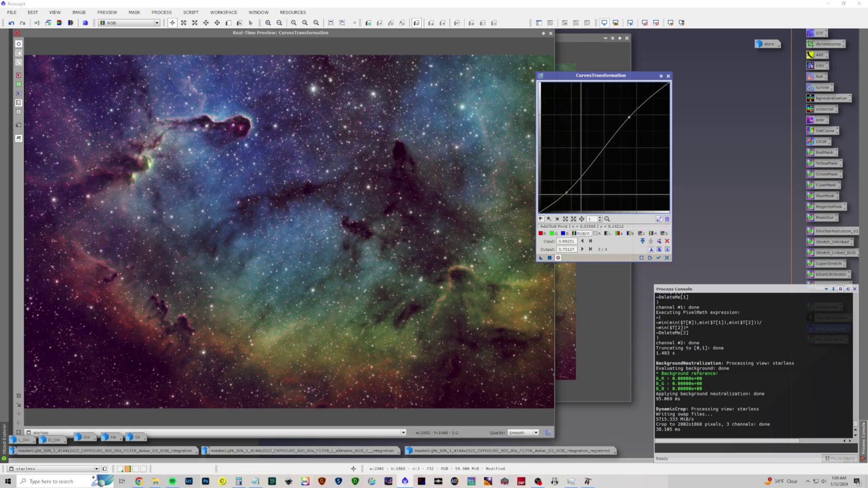
{"action": "left_click_drag", "start_coordinate": [566, 194], "coordinate": [565, 192]}
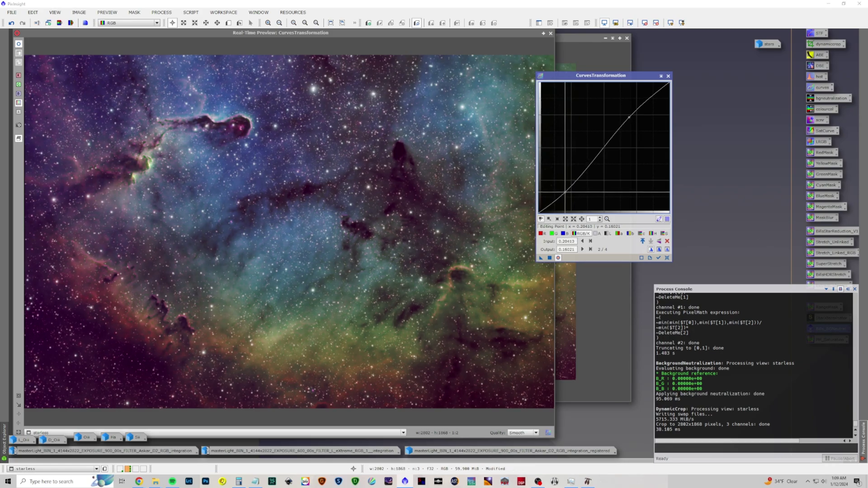
- Raise the saturation curve slightly to about 0.49 at 0.48, apply the curves to the combined image, and reset and close CurvesTransformation and its preview
{"action": "left_click", "coordinate": [665, 233]}
{"action": "left_click_drag", "start_coordinate": [599, 148], "coordinate": [602, 148]}
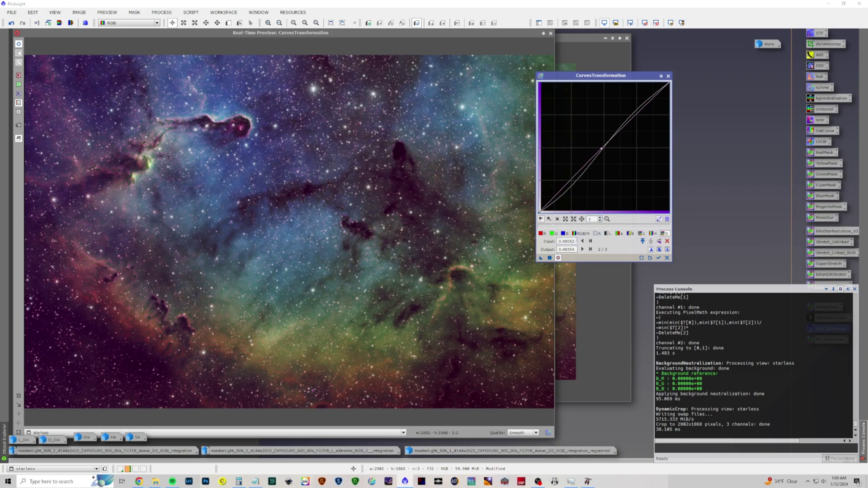
{"action": "left_click", "coordinate": [549, 258]}
{"action": "left_click", "coordinate": [667, 258]}
{"action": "left_click", "coordinate": [668, 76]}
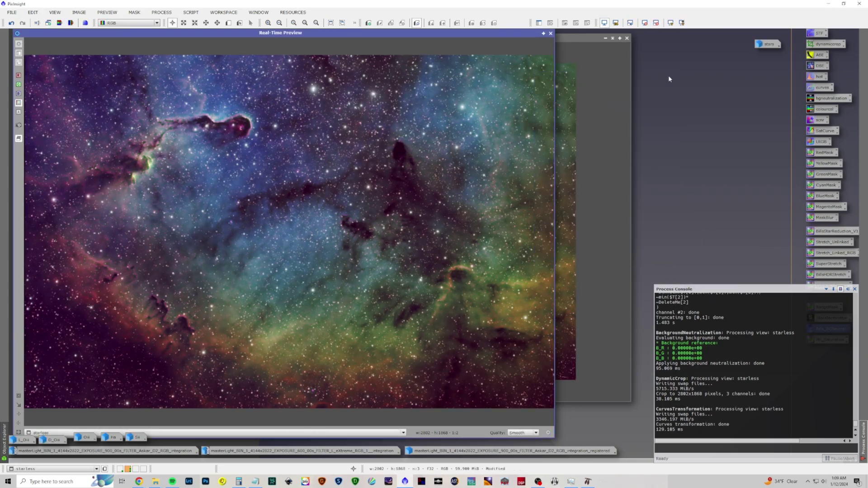
{"action": "left_click", "coordinate": [551, 33]}
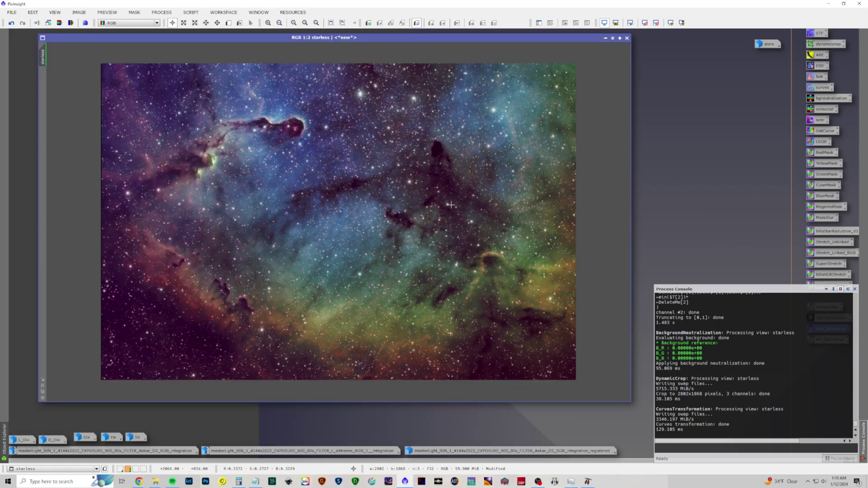
- Run the CorrectMagentaStars script on the combined image with amount 0.80, no mask and lightness preserved
{"action": "scroll", "coordinate": [400, 218], "scroll_direction": "up", "scroll_amount": 3}
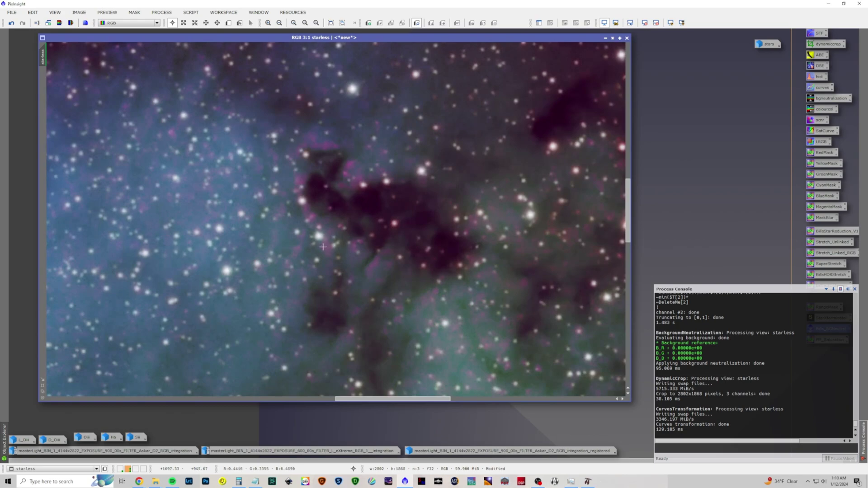
{"action": "scroll", "coordinate": [345, 194], "scroll_direction": "down", "scroll_amount": 4}
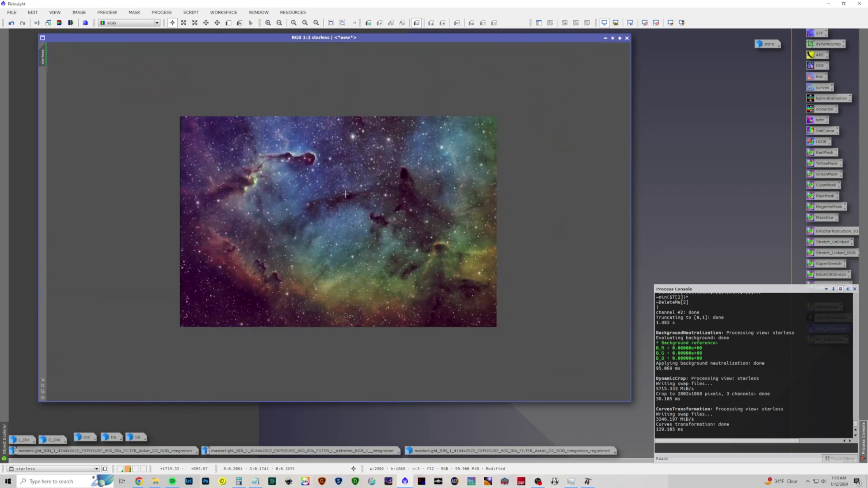
{"action": "scroll", "coordinate": [346, 194], "scroll_direction": "up", "scroll_amount": 1}
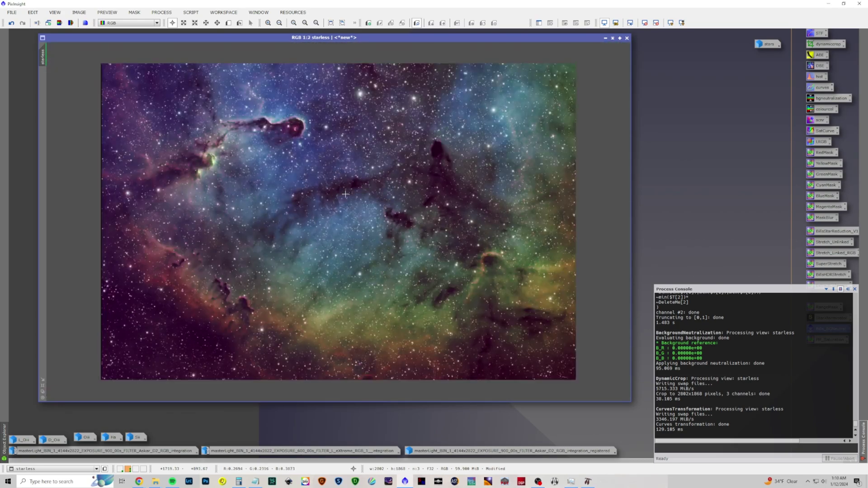
{"action": "scroll", "coordinate": [501, 267], "scroll_direction": "up", "scroll_amount": 2}
{"action": "scroll", "coordinate": [501, 267], "scroll_direction": "down", "scroll_amount": 1}
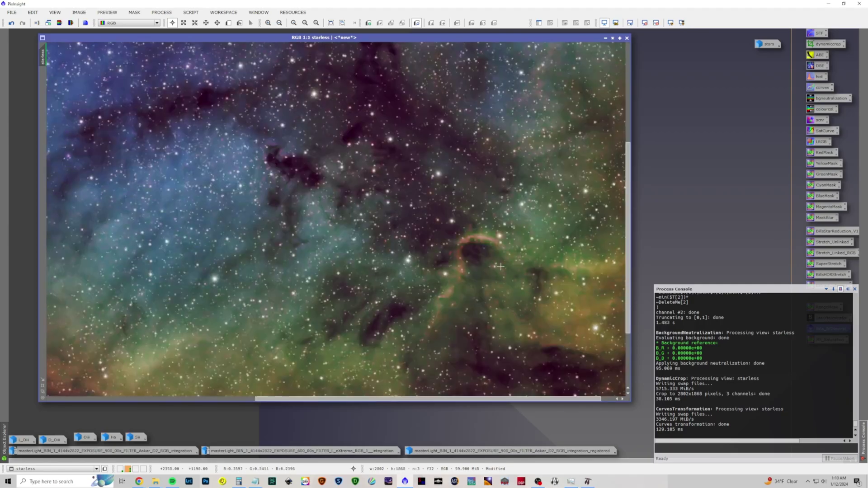
{"action": "scroll", "coordinate": [500, 267], "scroll_direction": "down", "scroll_amount": 1}
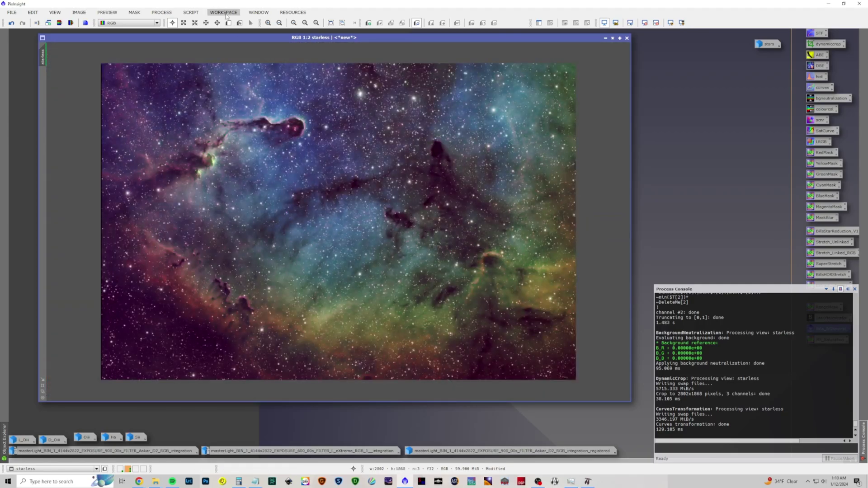
{"action": "left_click", "coordinate": [185, 14]}
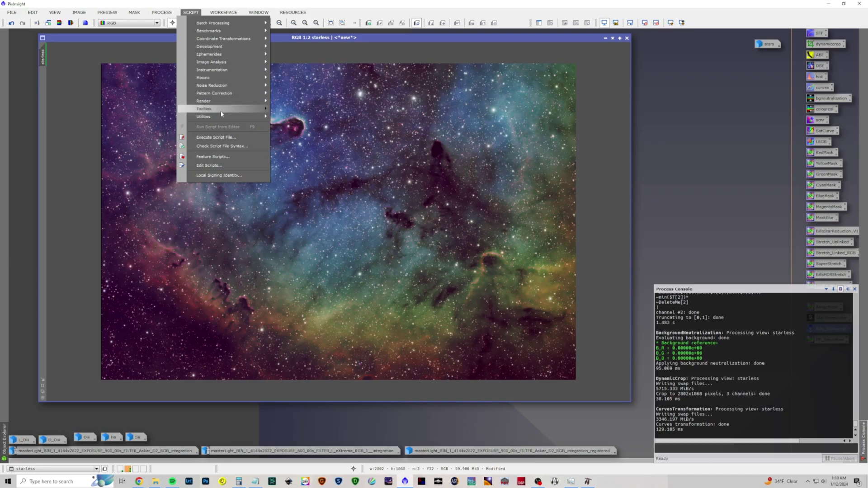
{"action": "mouse_move", "coordinate": [222, 117]}
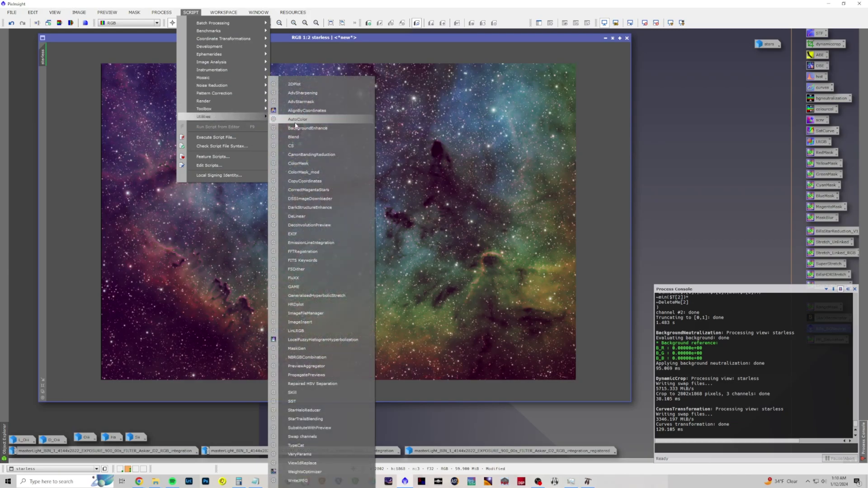
{"action": "left_click", "coordinate": [318, 190]}
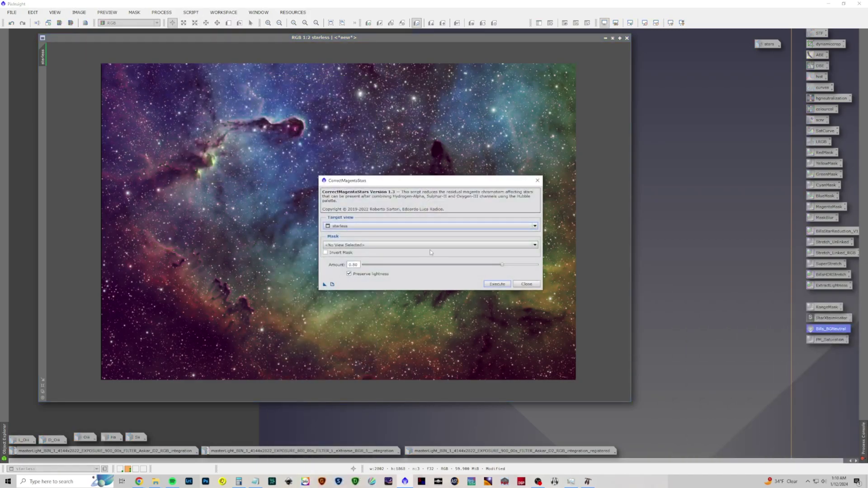
{"action": "left_click", "coordinate": [496, 284]}
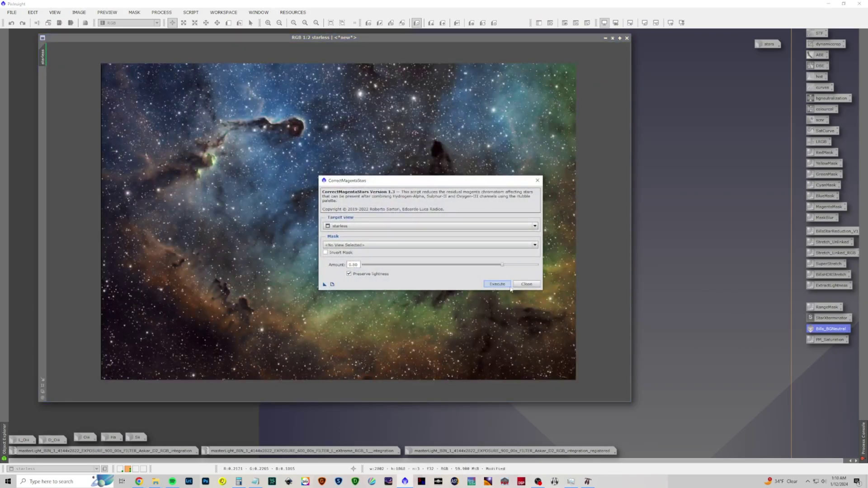
{"action": "left_click", "coordinate": [526, 284]}
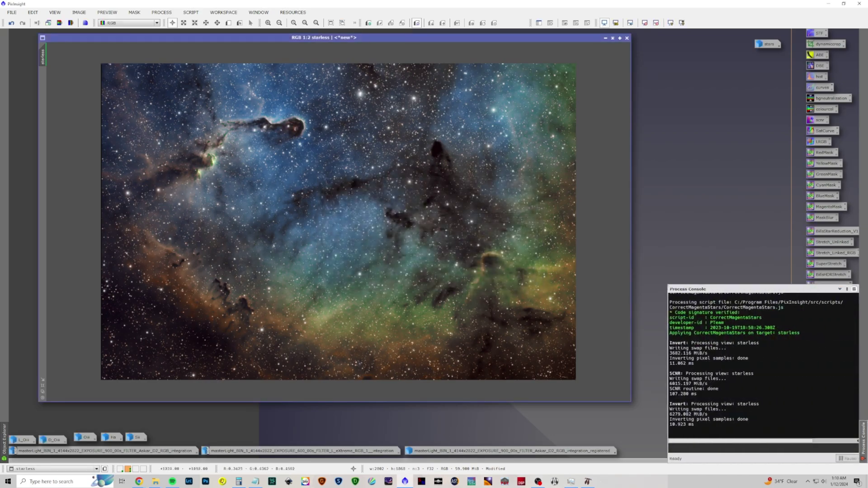
- Compare the combined image before and after the magenta star correction by repeatedly undoing and redoing it
{"action": "left_click", "coordinate": [11, 23]}
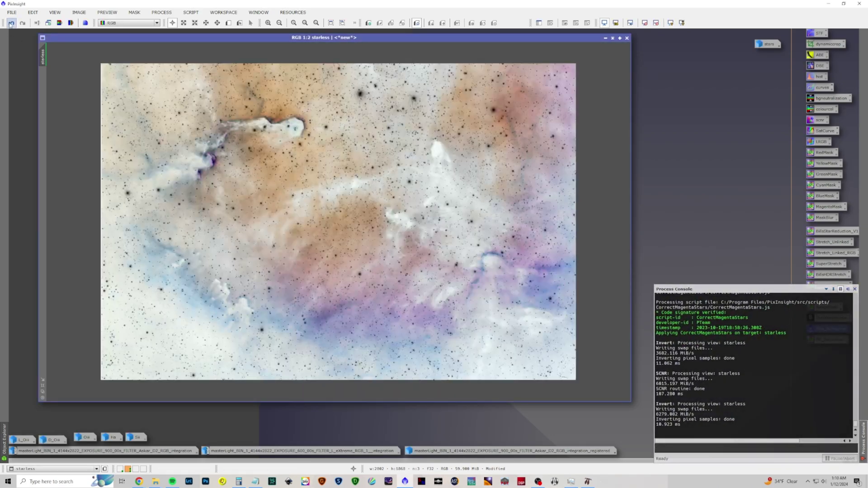
{"action": "left_click", "coordinate": [11, 23]}
{"action": "left_click", "coordinate": [11, 23]}
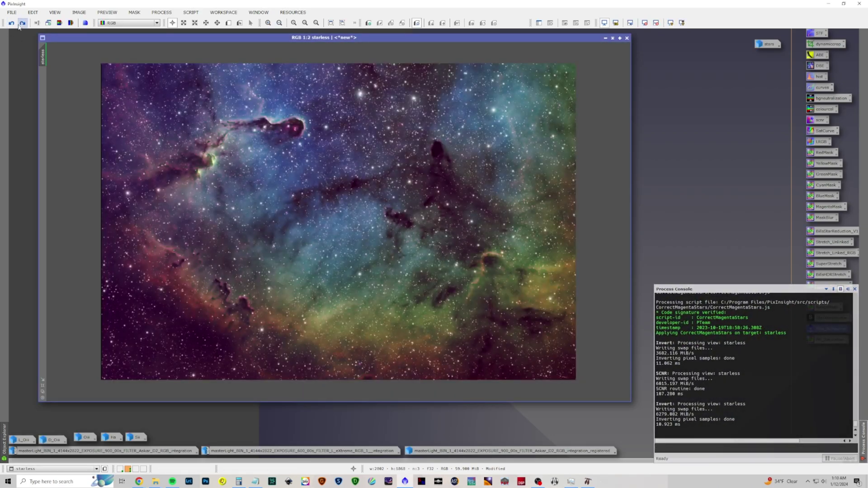
{"action": "left_click", "coordinate": [22, 24]}
{"action": "left_click", "coordinate": [22, 23]}
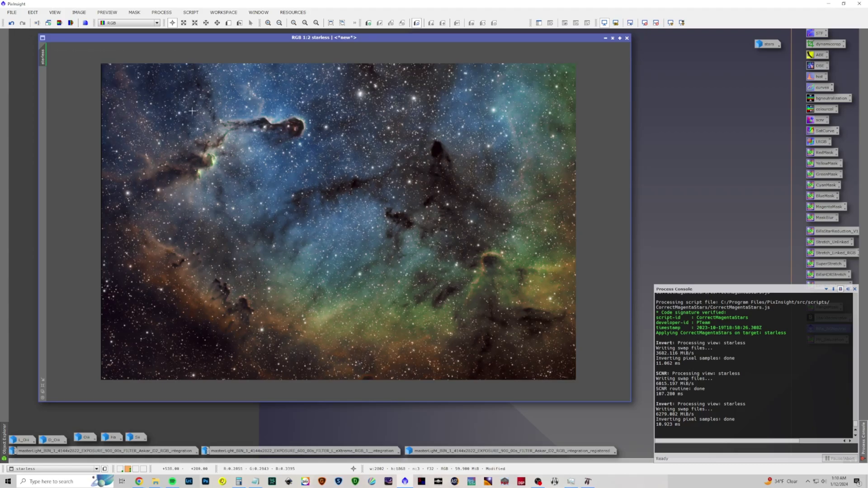
{"action": "left_click", "coordinate": [10, 24]}
{"action": "left_click", "coordinate": [10, 24]}
{"action": "left_click", "coordinate": [10, 24]}
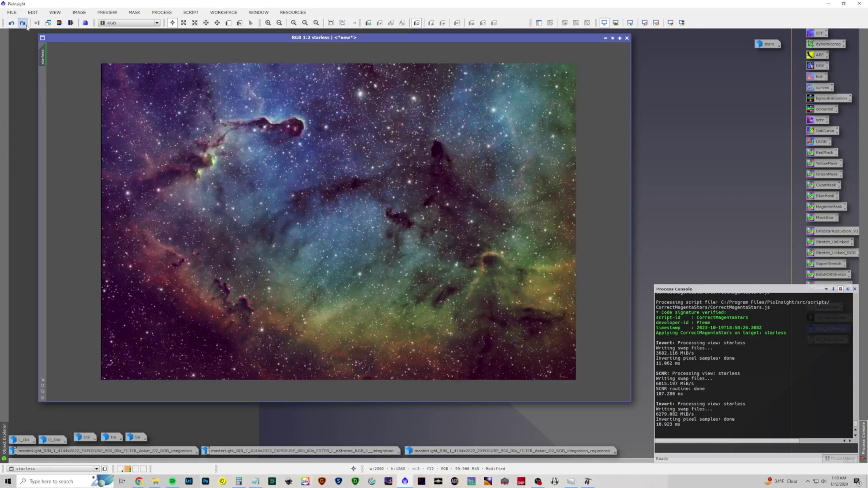
{"action": "left_click", "coordinate": [26, 26]}
{"action": "left_click", "coordinate": [27, 27]}
{"action": "left_click", "coordinate": [26, 26]}
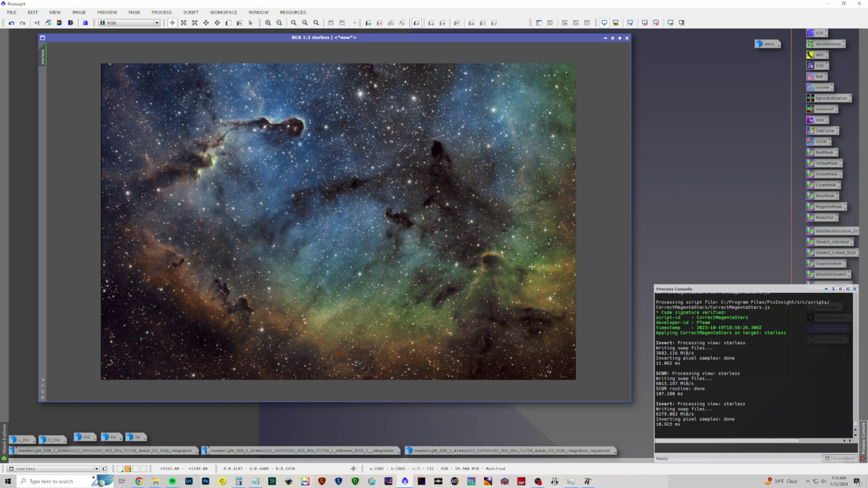
- Inspect the corrected star field up close and undo the magenta star correction
{"action": "scroll", "coordinate": [547, 275], "scroll_direction": "up", "scroll_amount": 3}
{"action": "scroll", "coordinate": [532, 267], "scroll_direction": "down", "scroll_amount": 2}
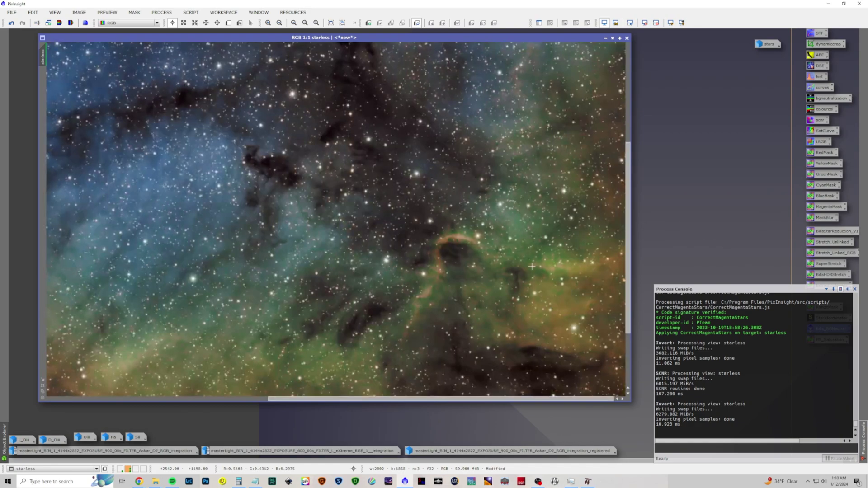
{"action": "scroll", "coordinate": [532, 266], "scroll_direction": "down", "scroll_amount": 2}
{"action": "scroll", "coordinate": [531, 267], "scroll_direction": "up", "scroll_amount": 1}
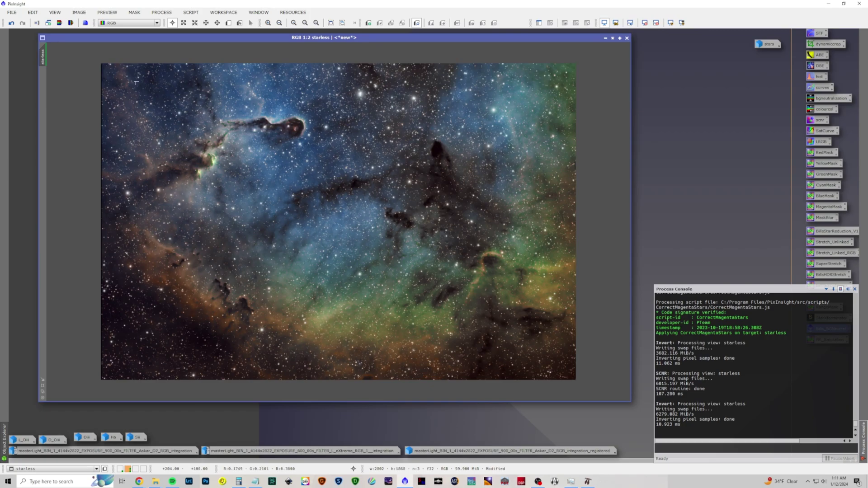
{"action": "left_click", "coordinate": [10, 23]}
- Set up ColorSaturation with live preview and lower the red saturation, placing a point at about -0.14 near hue 0.05
{"action": "left_click", "coordinate": [161, 13]}
{"action": "mouse_move", "coordinate": [178, 28]}
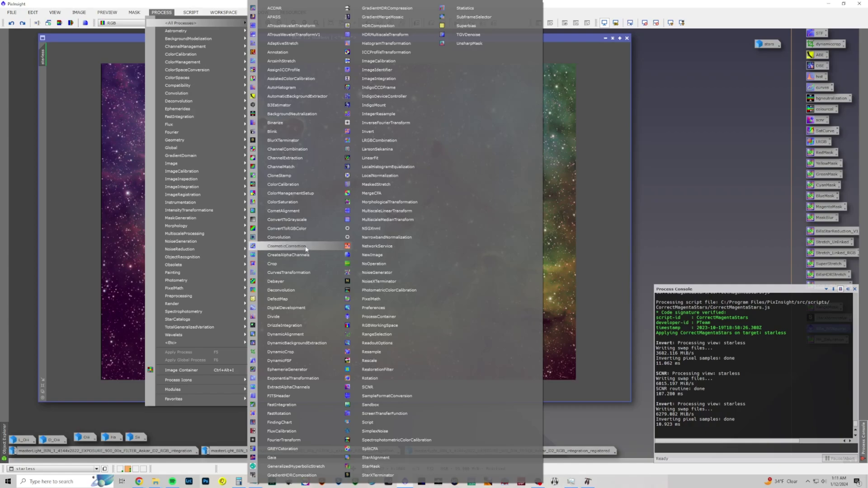
{"action": "left_click", "coordinate": [306, 207]}
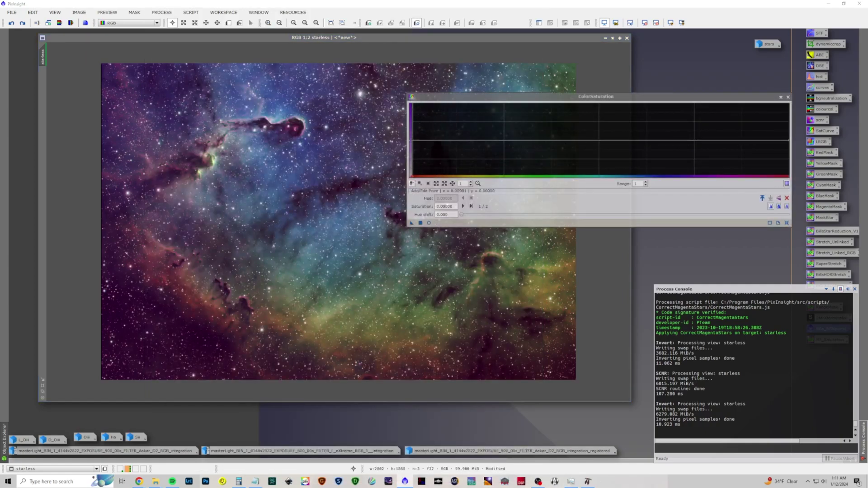
{"action": "left_click", "coordinate": [413, 143]}
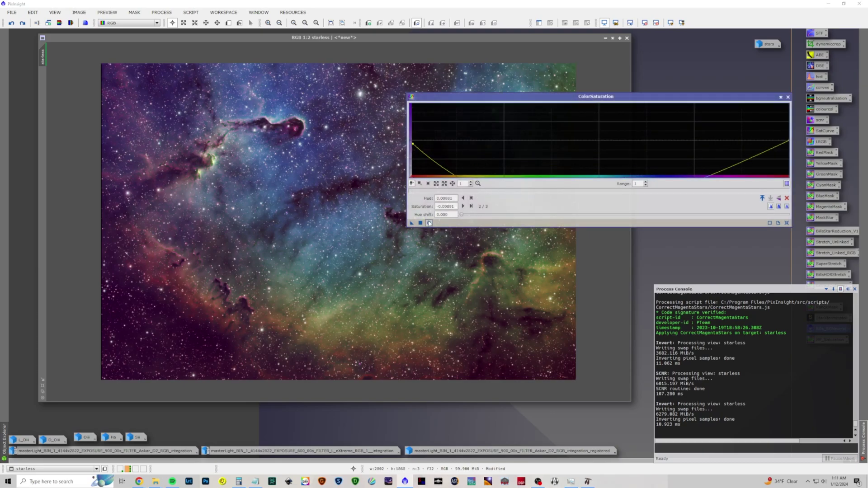
{"action": "left_click", "coordinate": [429, 223]}
{"action": "left_click", "coordinate": [430, 144]}
{"action": "left_click_drag", "start_coordinate": [431, 143], "coordinate": [430, 146]}
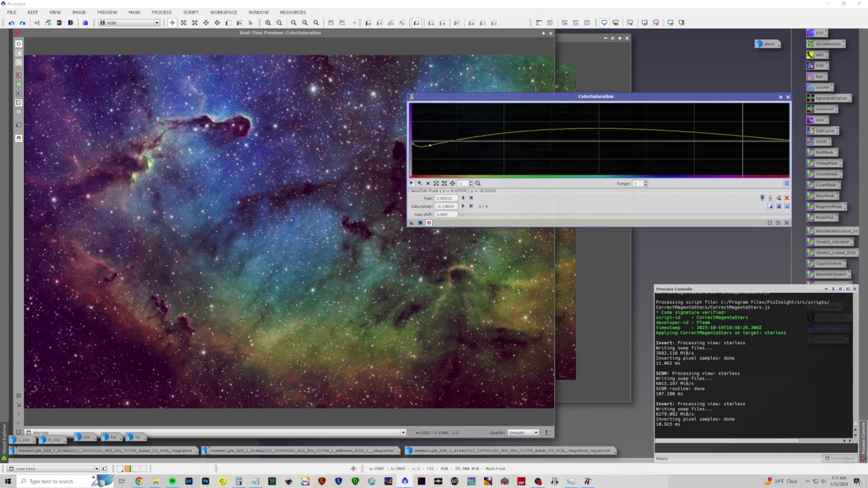
- Lower the magenta saturation near hue 0.85, raise the blues to about 0.11 near hue 0.54, apply to the combined image, and close ColorSaturation
{"action": "left_click_drag", "start_coordinate": [734, 142], "coordinate": [732, 152]}
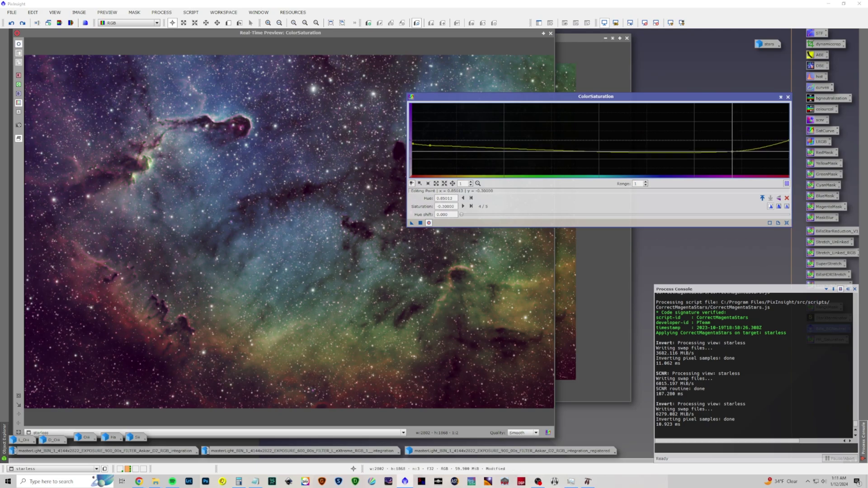
{"action": "left_click_drag", "start_coordinate": [614, 142], "coordinate": [614, 136]}
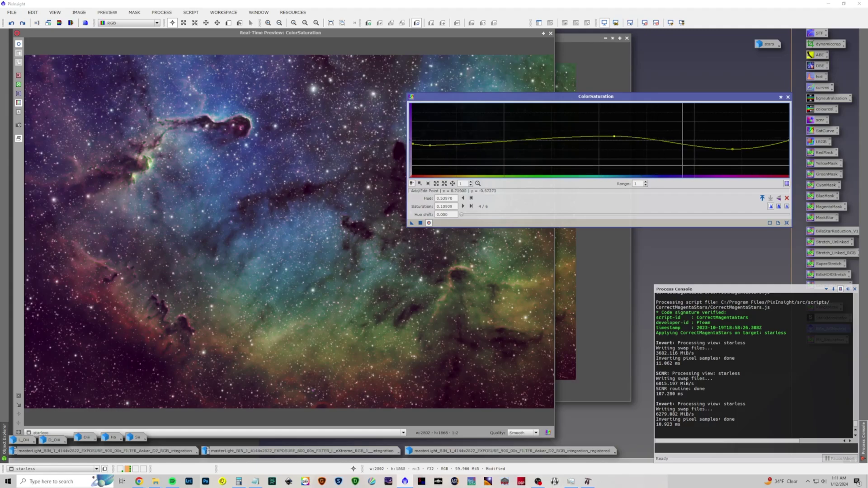
{"action": "left_click_drag", "start_coordinate": [420, 223], "coordinate": [421, 240]}
{"action": "left_click", "coordinate": [787, 224]}
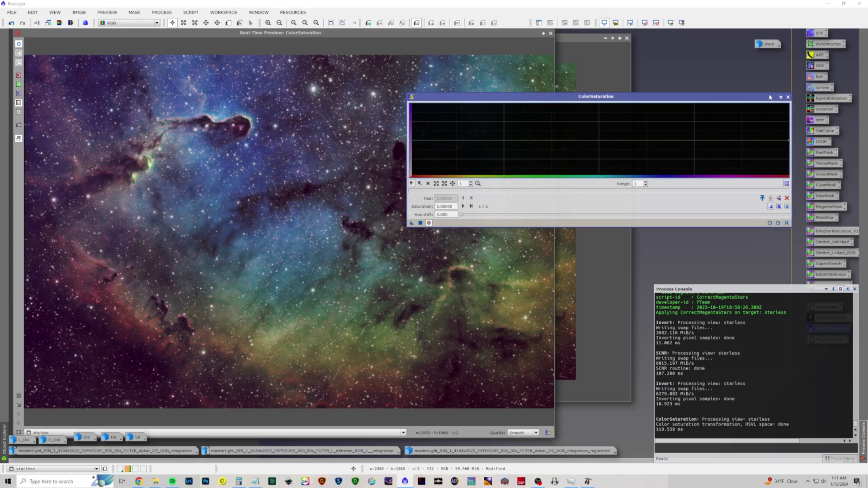
{"action": "left_click", "coordinate": [788, 97]}
{"action": "left_click", "coordinate": [551, 34]}
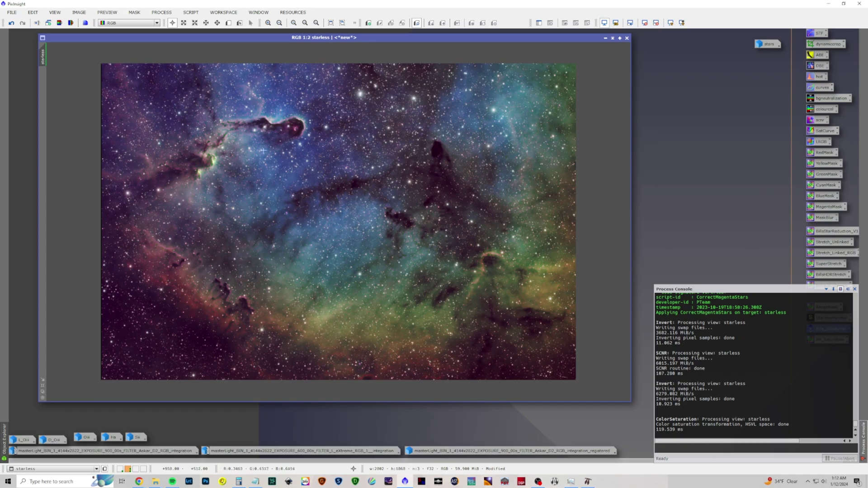
- Inspect the dark trunk-shaped nebula and its surrounding stars up close in the combined image after the saturation adjustment
{"action": "scroll", "coordinate": [231, 126], "scroll_direction": "up", "scroll_amount": 3}
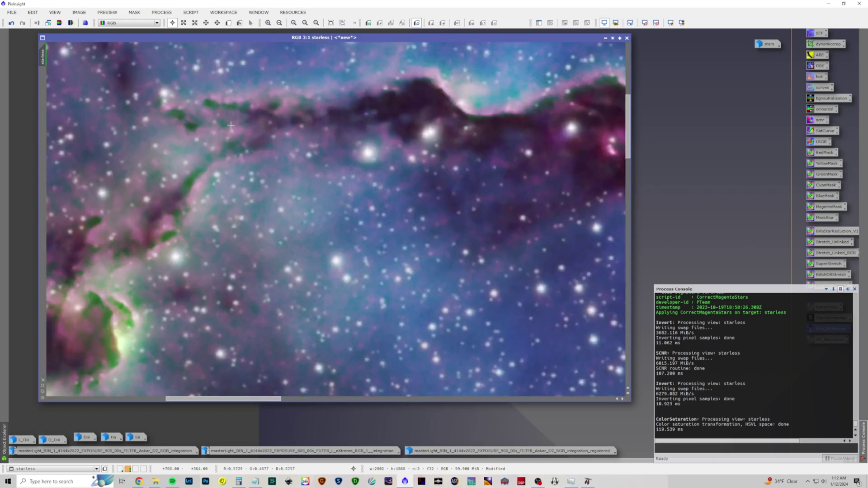
{"action": "scroll", "coordinate": [230, 125], "scroll_direction": "down", "scroll_amount": 2}
{"action": "scroll", "coordinate": [231, 126], "scroll_direction": "up", "scroll_amount": 1}
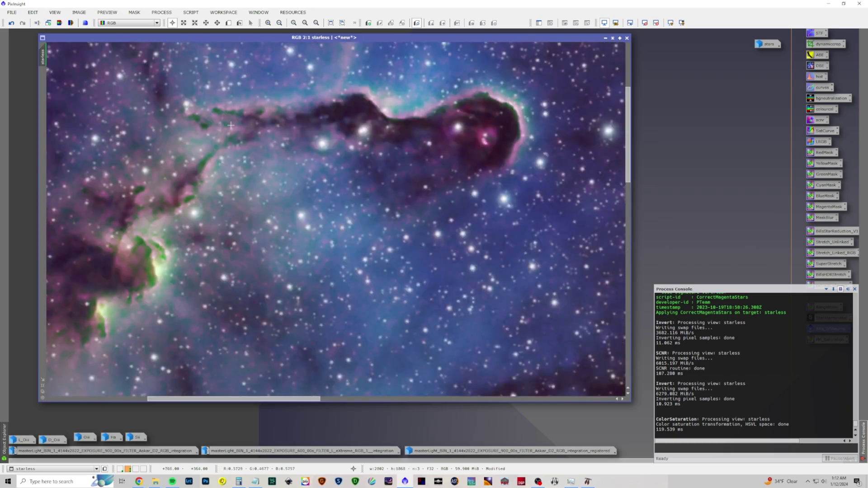
{"action": "scroll", "coordinate": [231, 126], "scroll_direction": "down", "scroll_amount": 3}
{"action": "scroll", "coordinate": [231, 125], "scroll_direction": "up", "scroll_amount": 1}
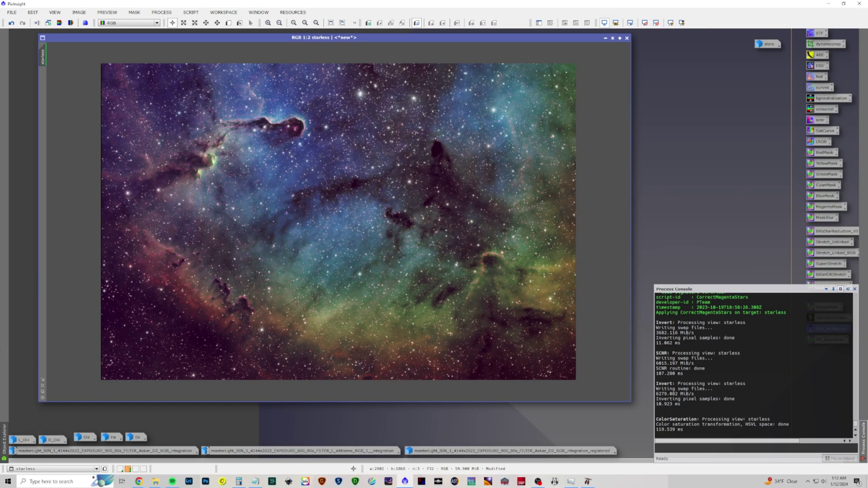
- Compare the combined image with the earlier IC 1396 Video Edit.jpg by switching back and forth between their workspaces
{"action": "left_click", "coordinate": [120, 469]}
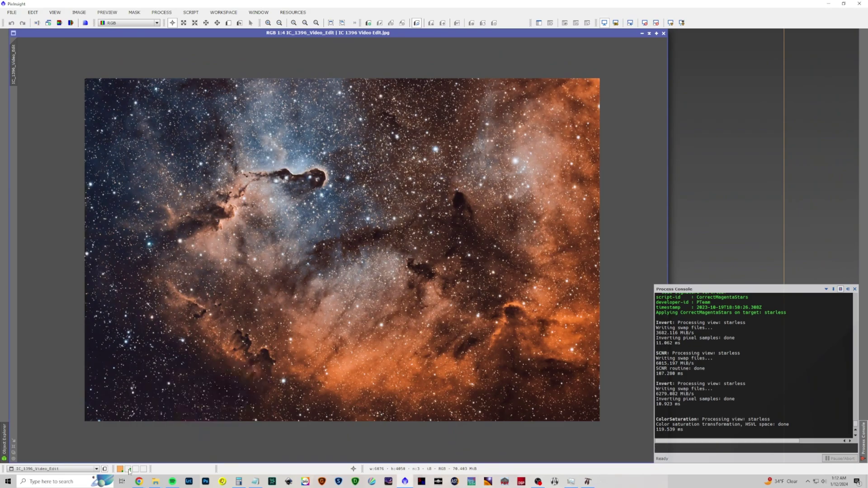
{"action": "left_click", "coordinate": [129, 470]}
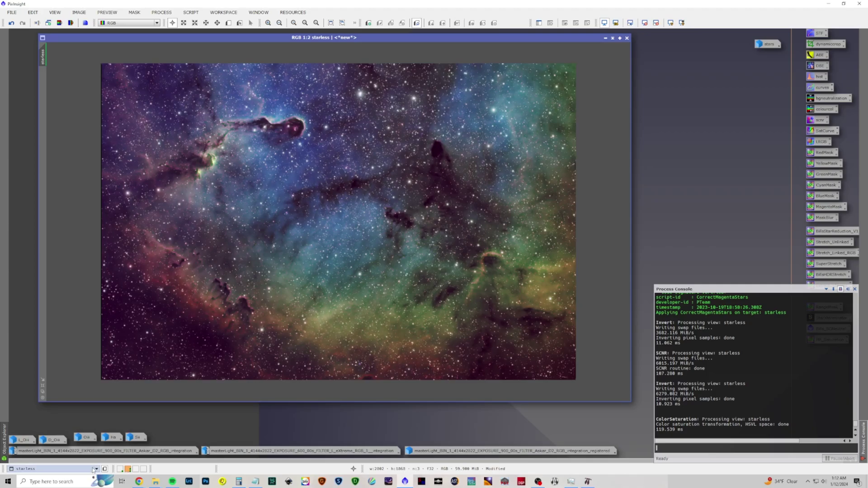
{"action": "left_click", "coordinate": [120, 470]}
{"action": "left_click", "coordinate": [129, 471]}
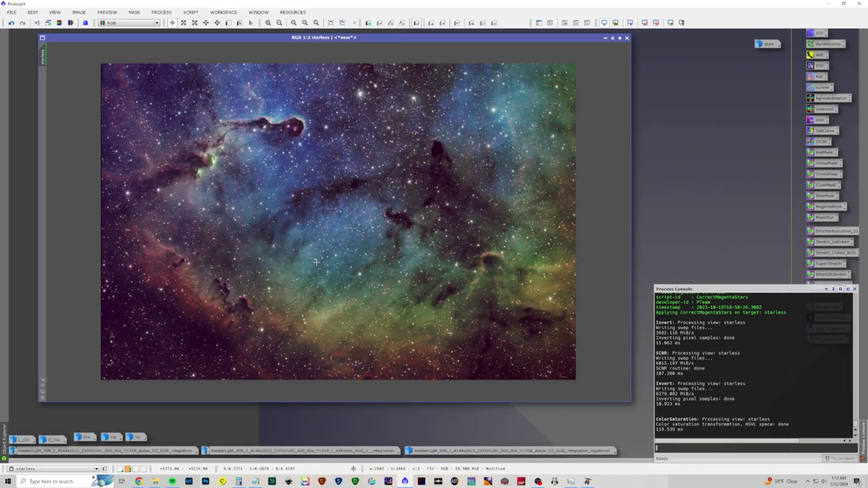